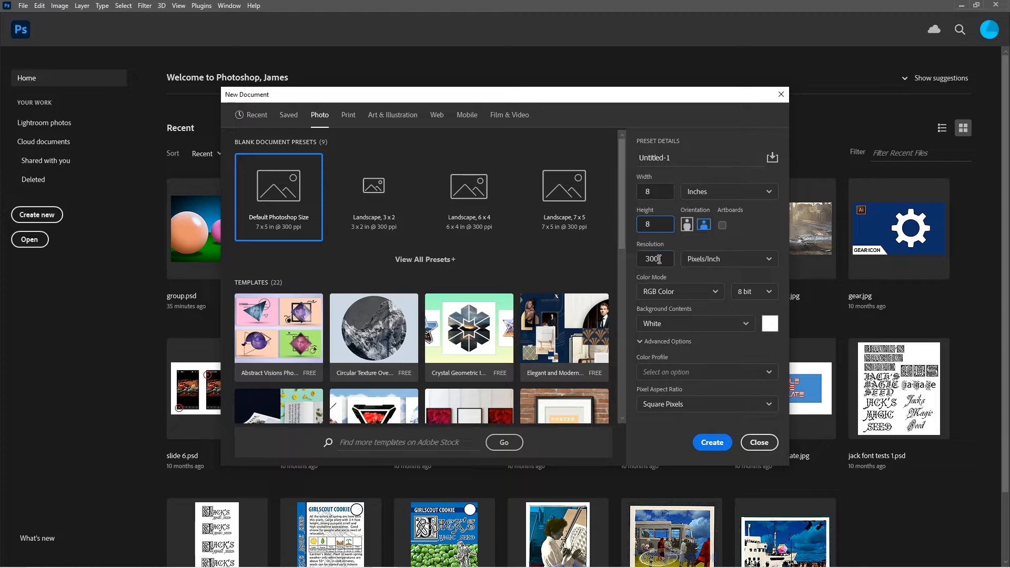
Set the new 8 by 8 inch document's resolution to 150 pixels/inch and create it.
double_click(655, 259)
type("150")
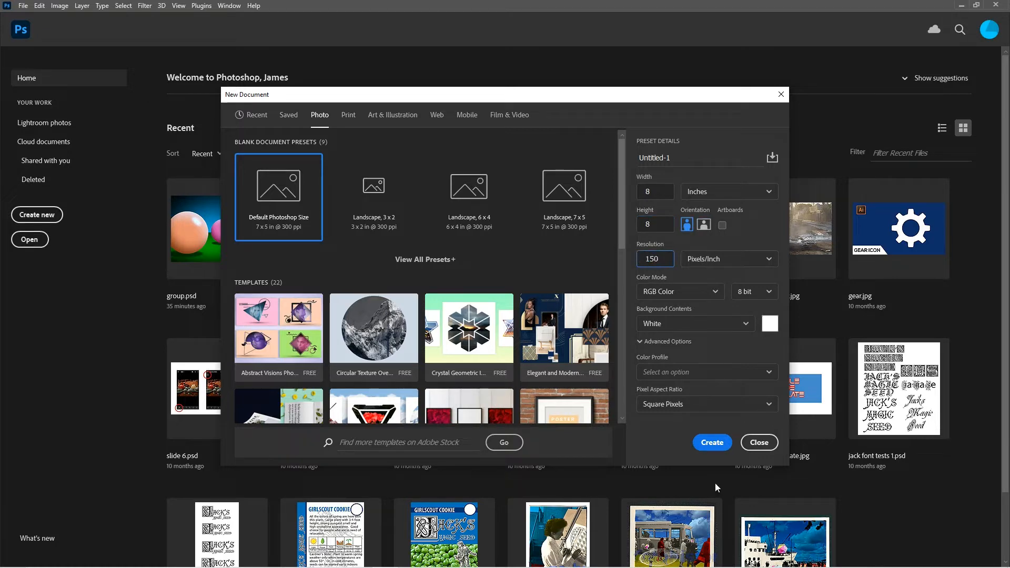
left_click(712, 442)
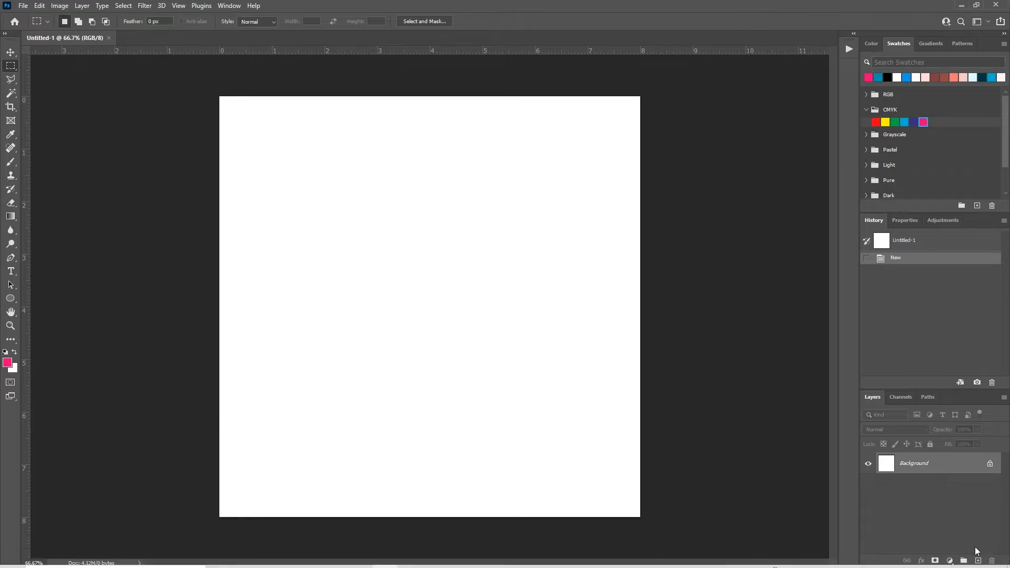
Add a new layer and draw a perfectly circular marquee selection about 3.5 inches across near the canvas centre.
left_click(978, 561)
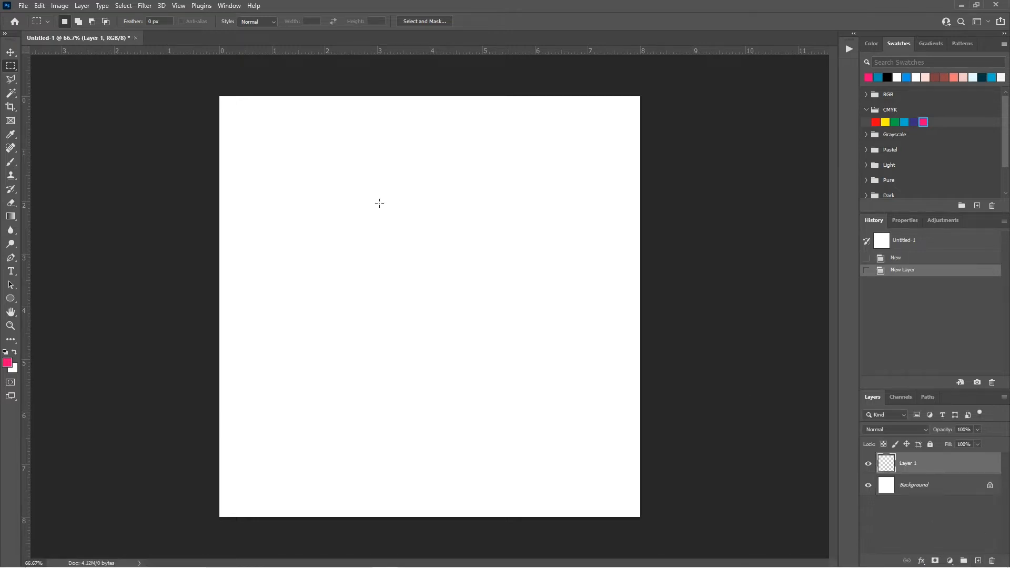
right_click(10, 66)
left_click(52, 77)
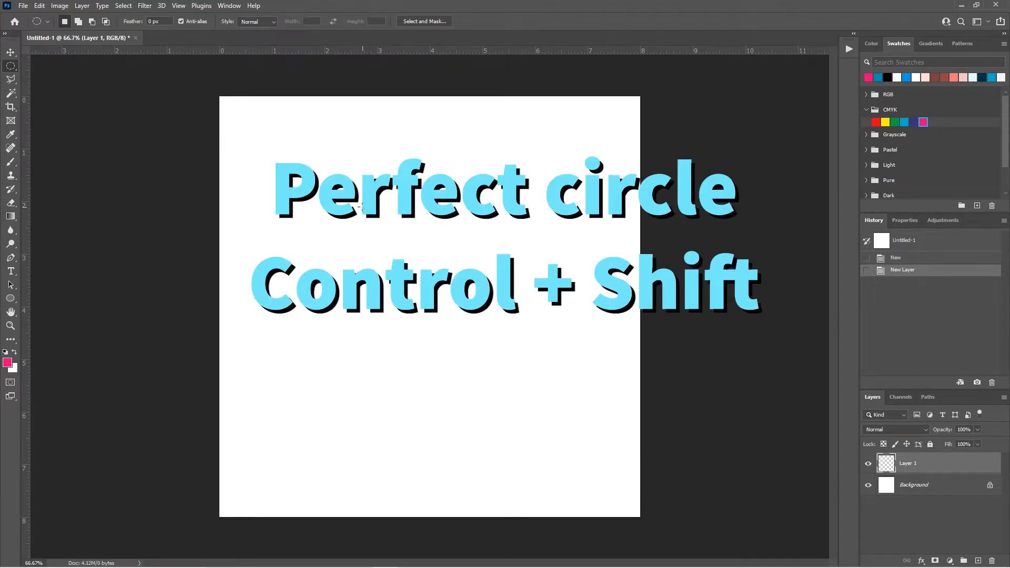
left_click_drag(359, 207, 566, 393)
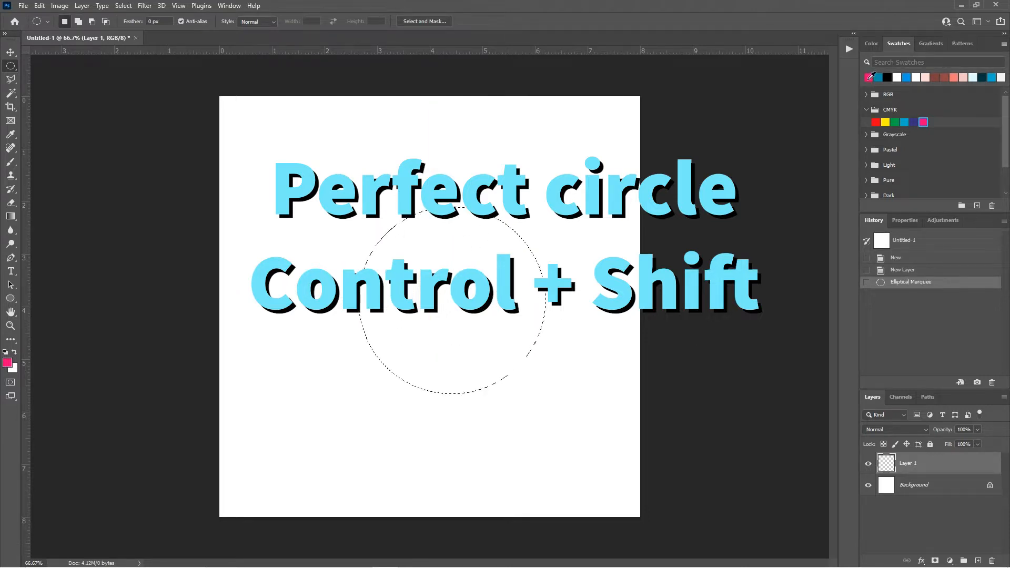
Lower the pink foreground colour's saturation to about 69% and fill the circular selection with it.
left_click(8, 362)
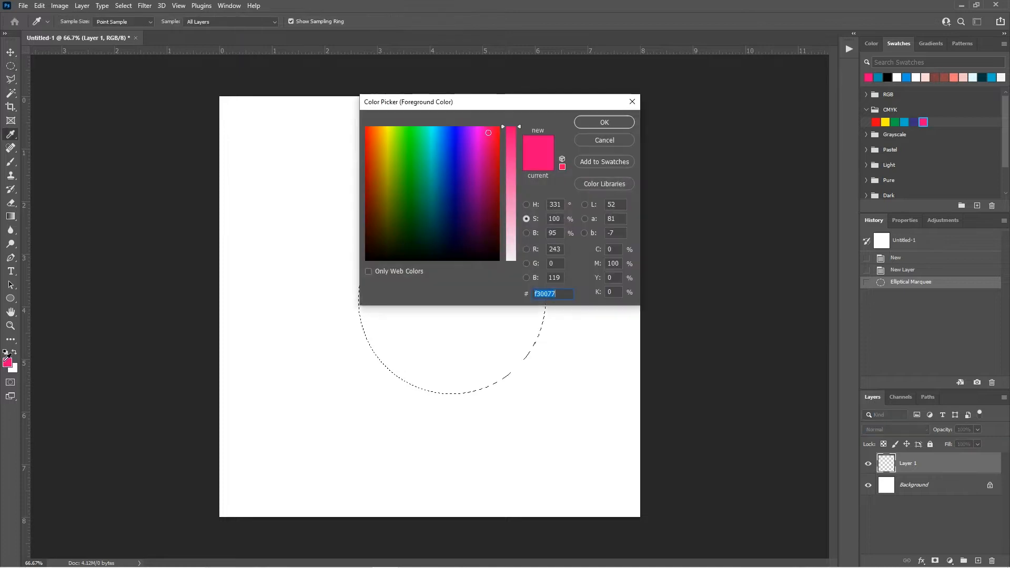
left_click_drag(519, 126, 518, 167)
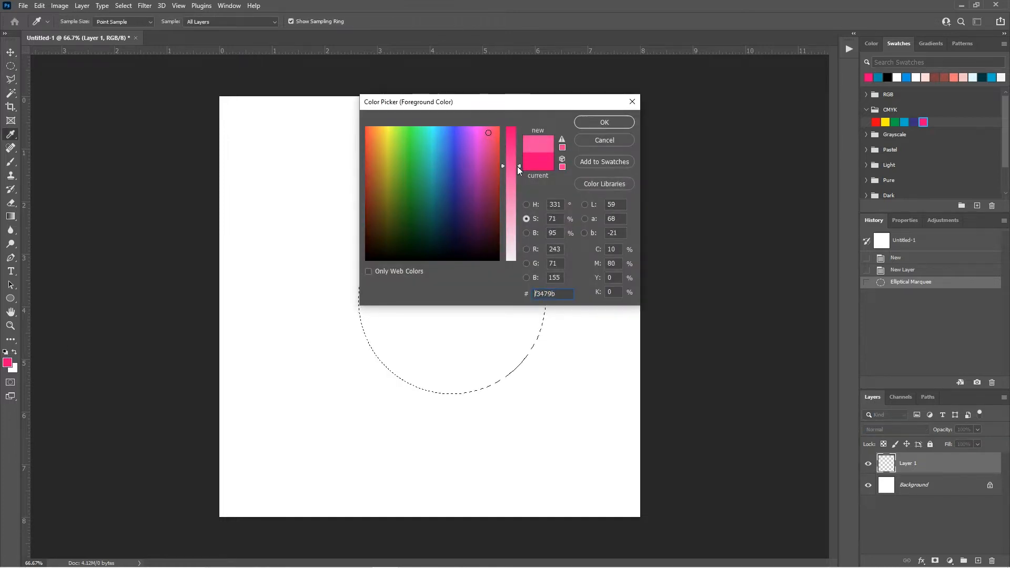
left_click(599, 125)
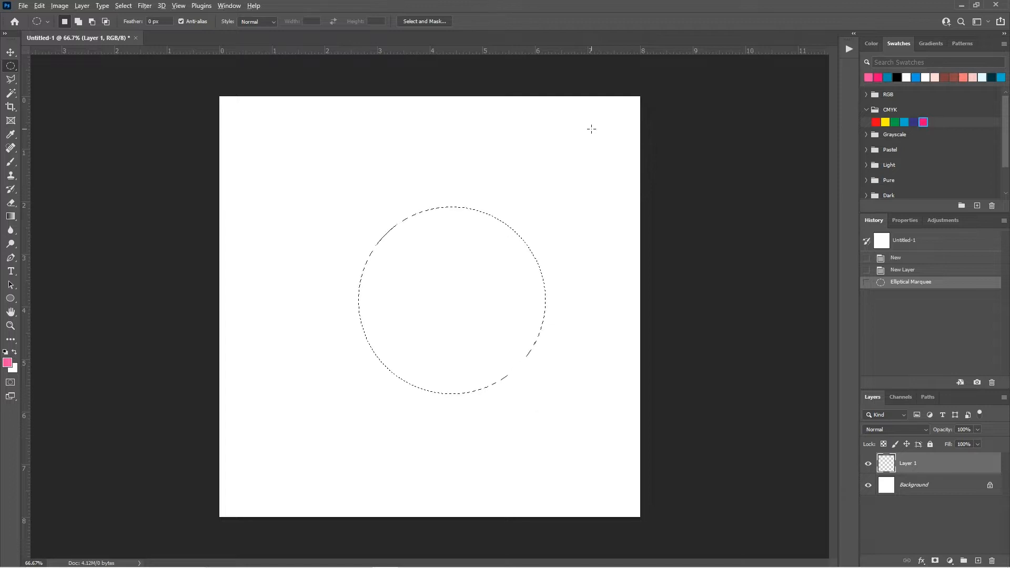
key("alt+BackSpace")
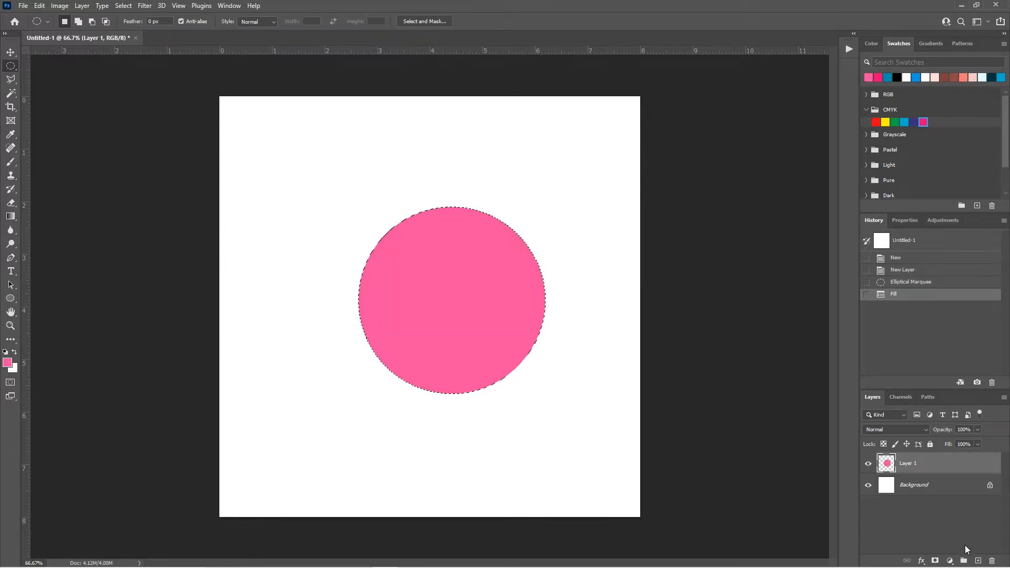
Add a new layer and fill the circle with a dark version of the pink, at 24% brightness (#3e1328).
left_click(978, 561)
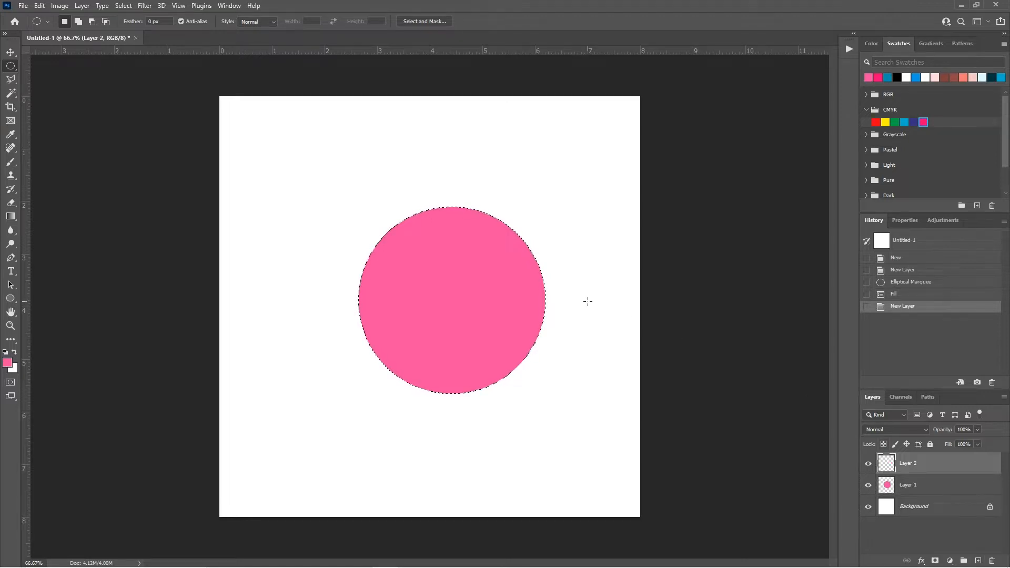
left_click(7, 362)
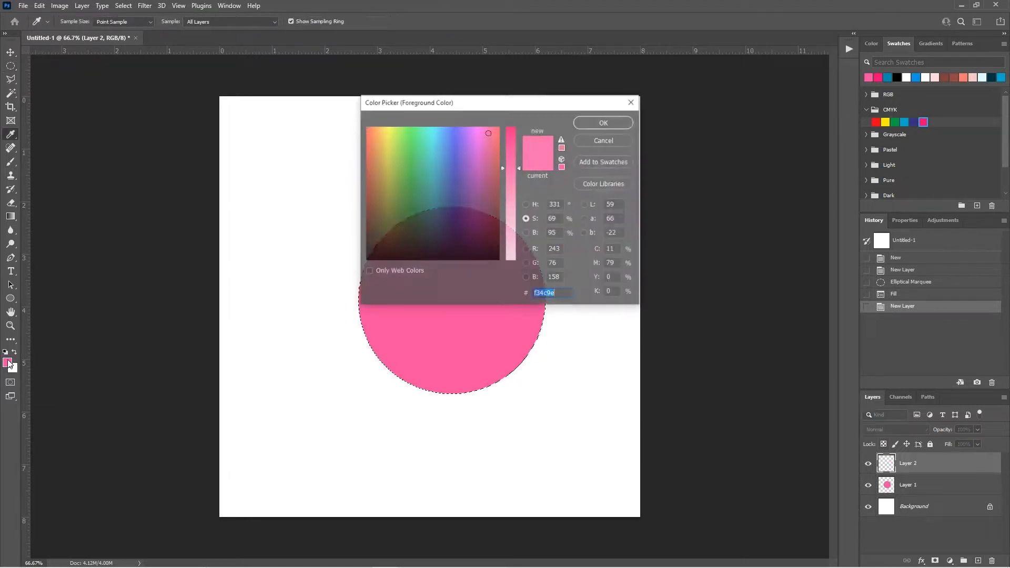
left_click(527, 233)
left_click_drag(518, 134, 513, 228)
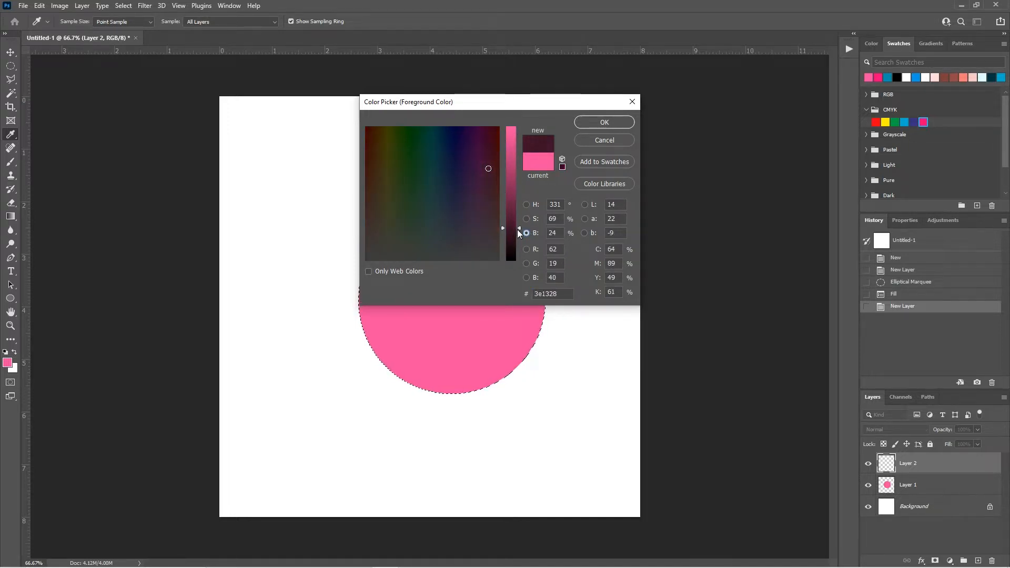
left_click(590, 122)
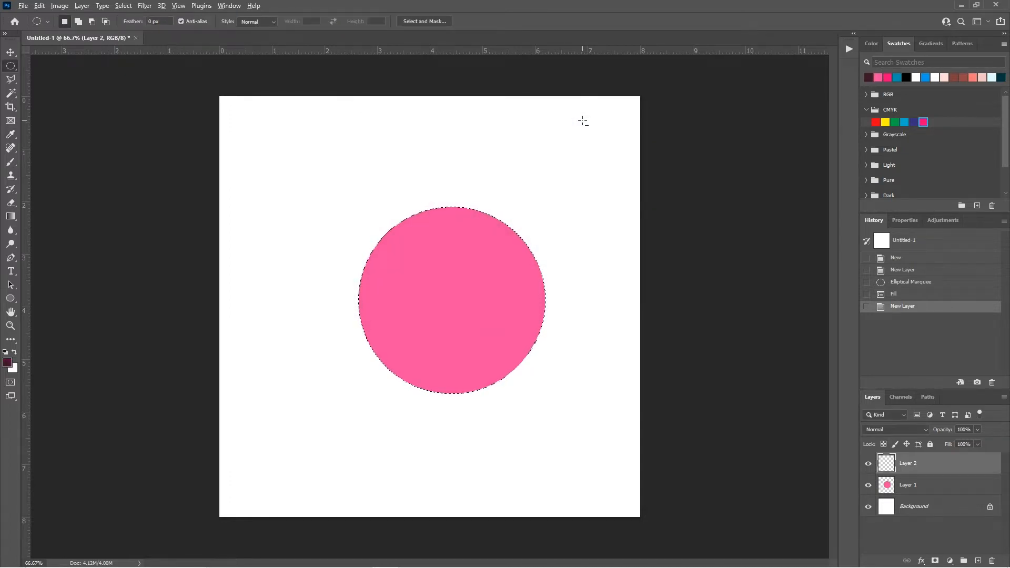
key("alt+BackSpace")
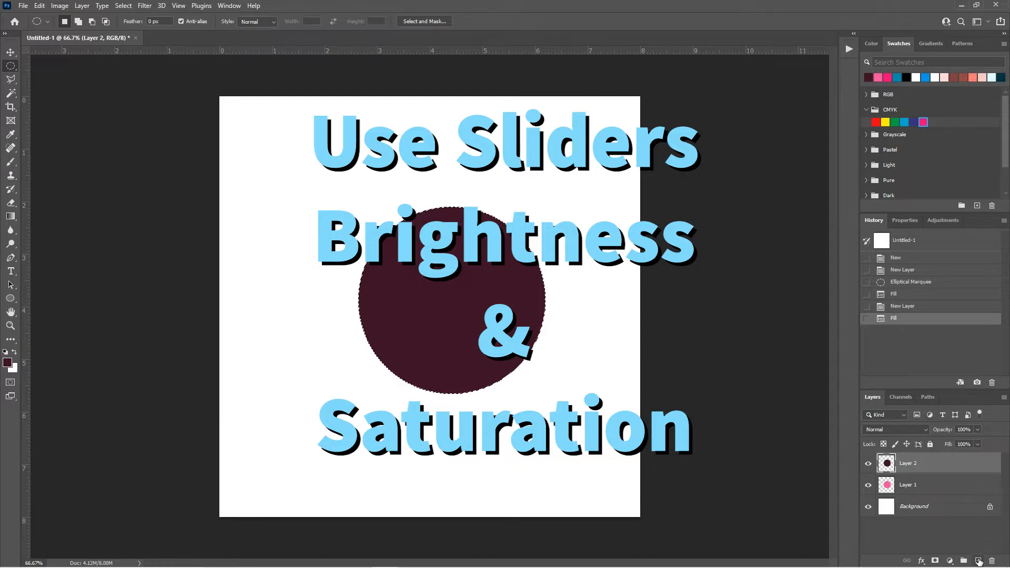
Add another layer and fill the circle with a pale pink at 95% brightness and 18% saturation (#f3c6dc).
left_click(978, 560)
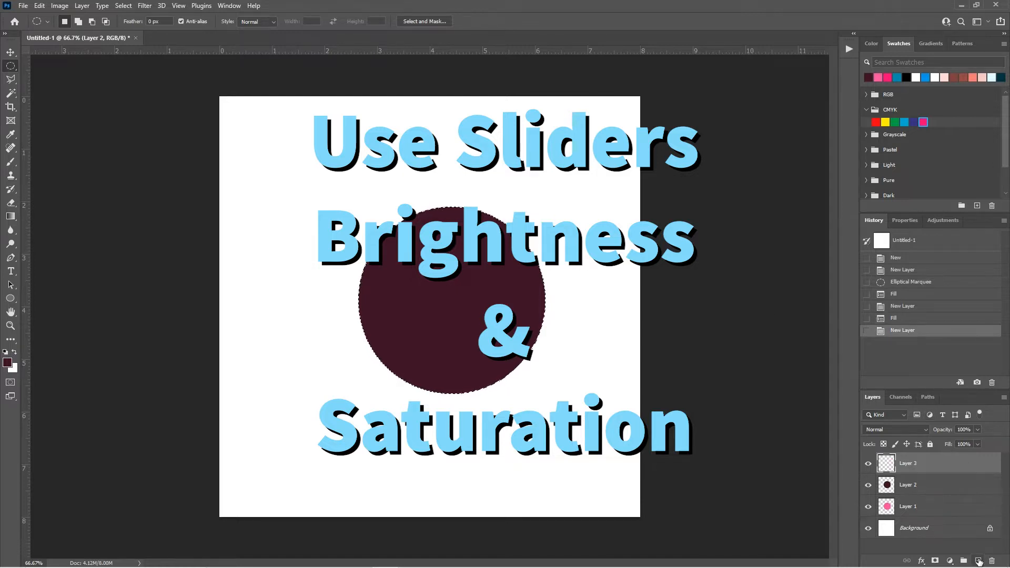
left_click(9, 364)
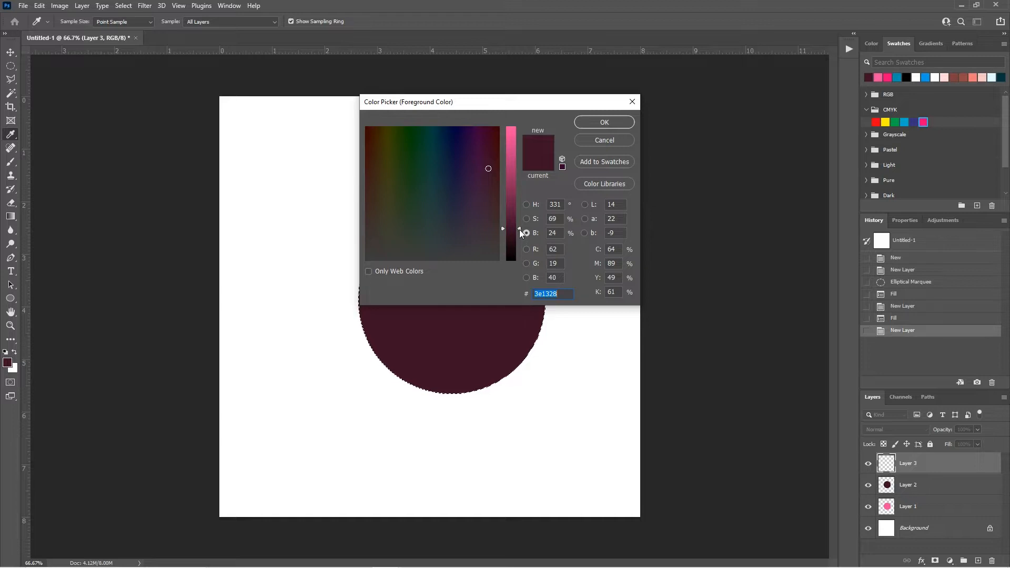
left_click_drag(519, 229, 519, 133)
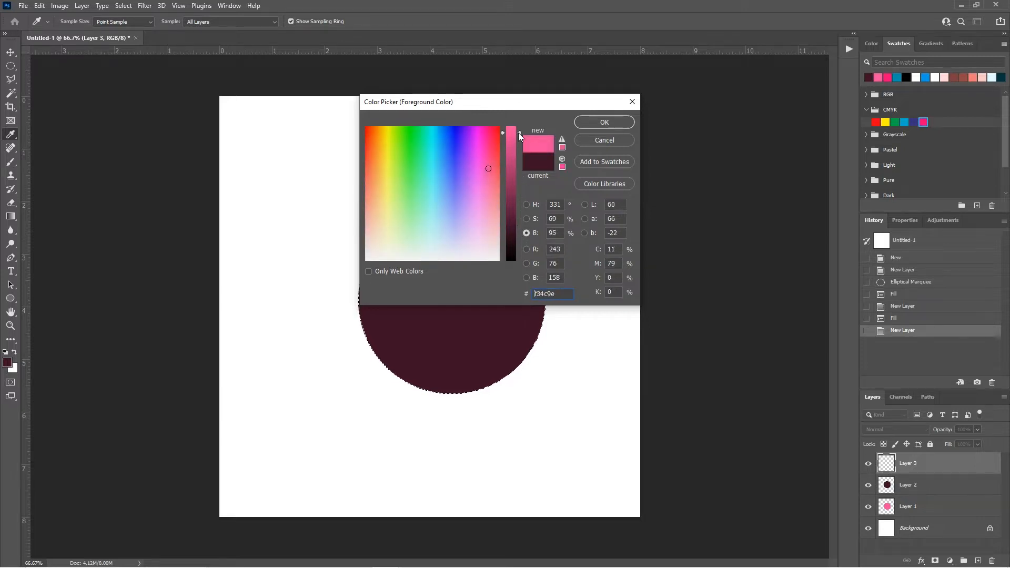
left_click(527, 220)
left_click_drag(519, 166, 510, 232)
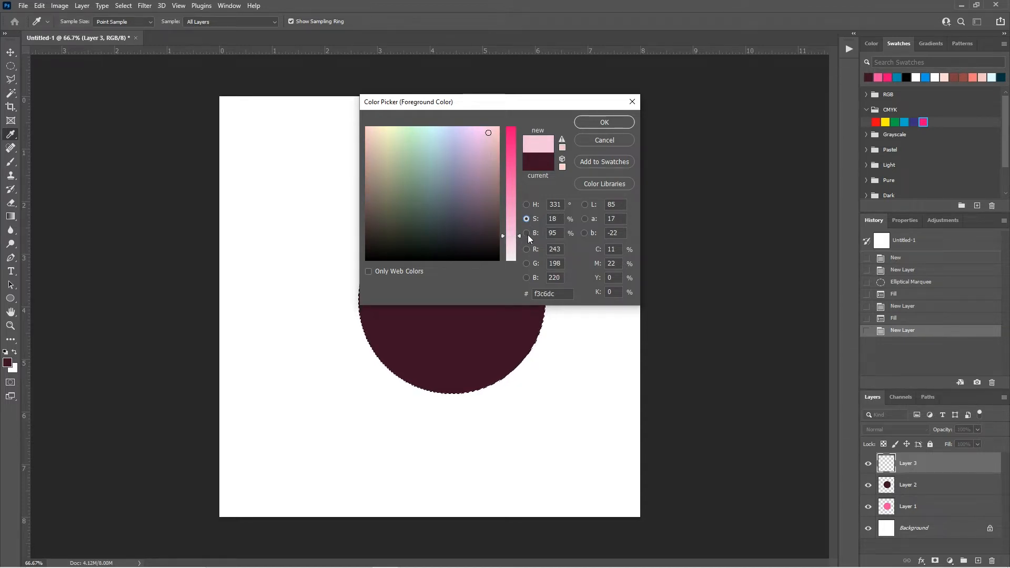
left_click(605, 123)
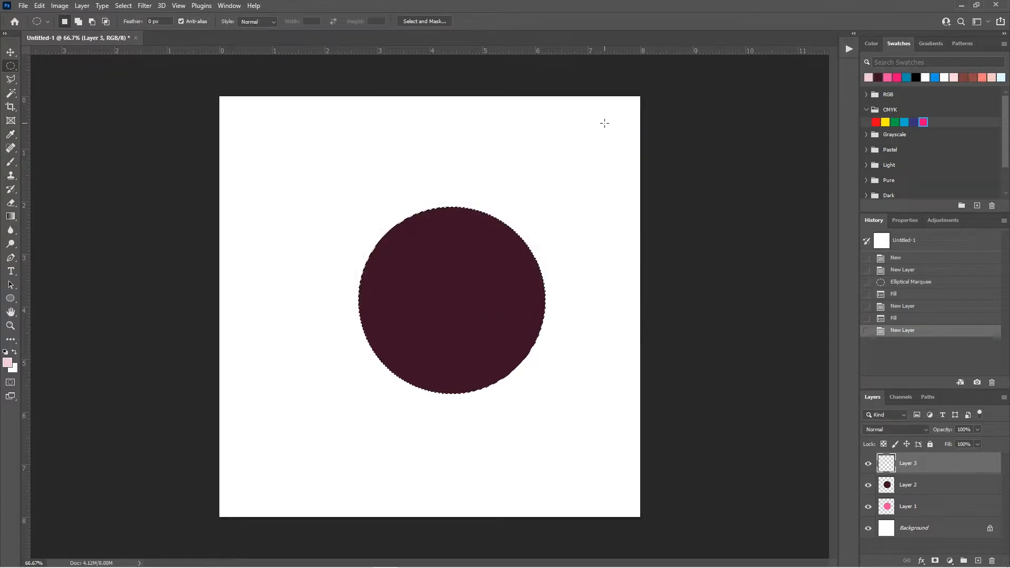
key("alt+BackSpace")
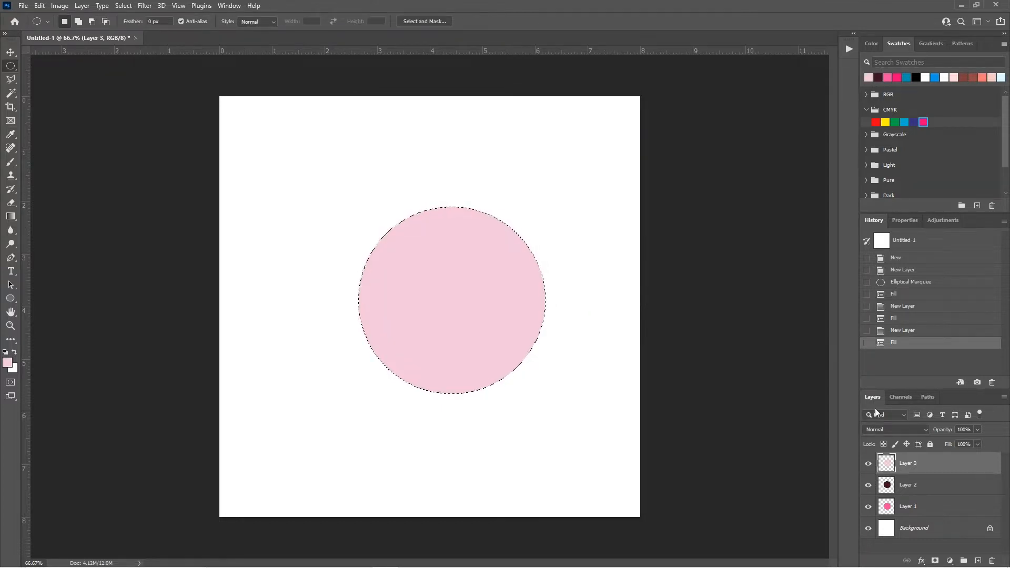
Rename the pale pink layer "hi lite", the dark layer "shadow" and the original pink layer "ball".
double_click(905, 464)
type("hi lite")
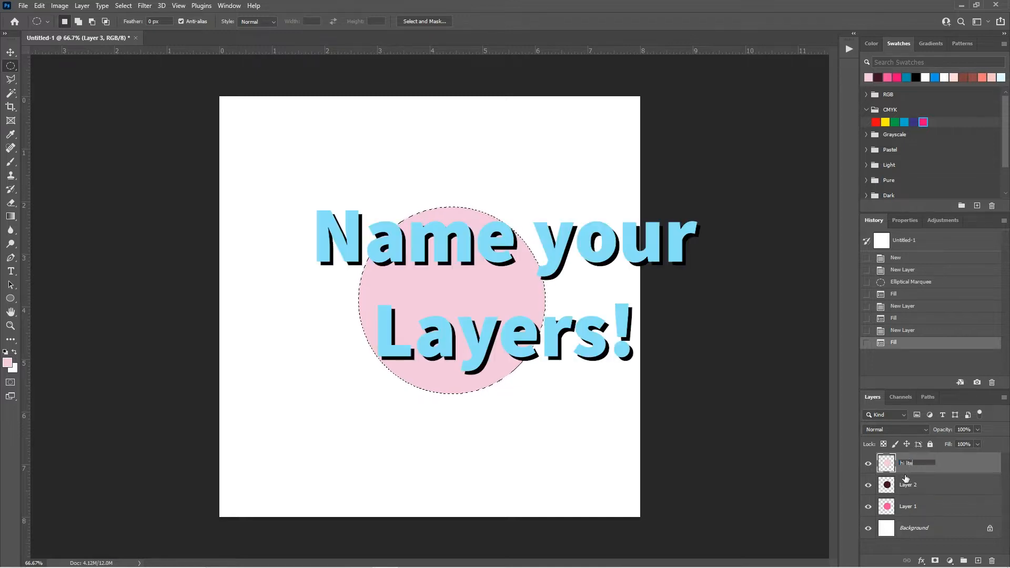
double_click(906, 485)
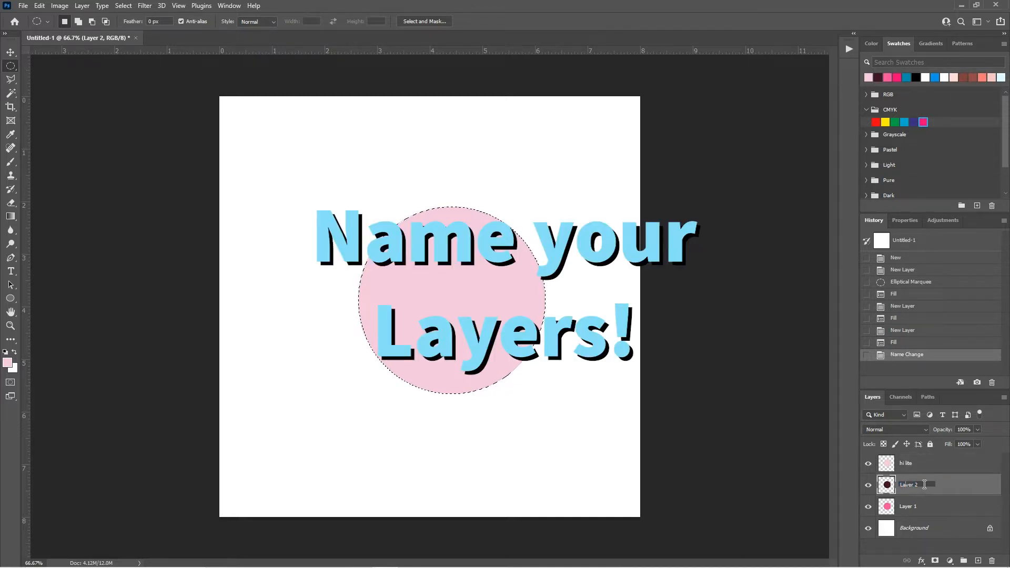
type("shadow")
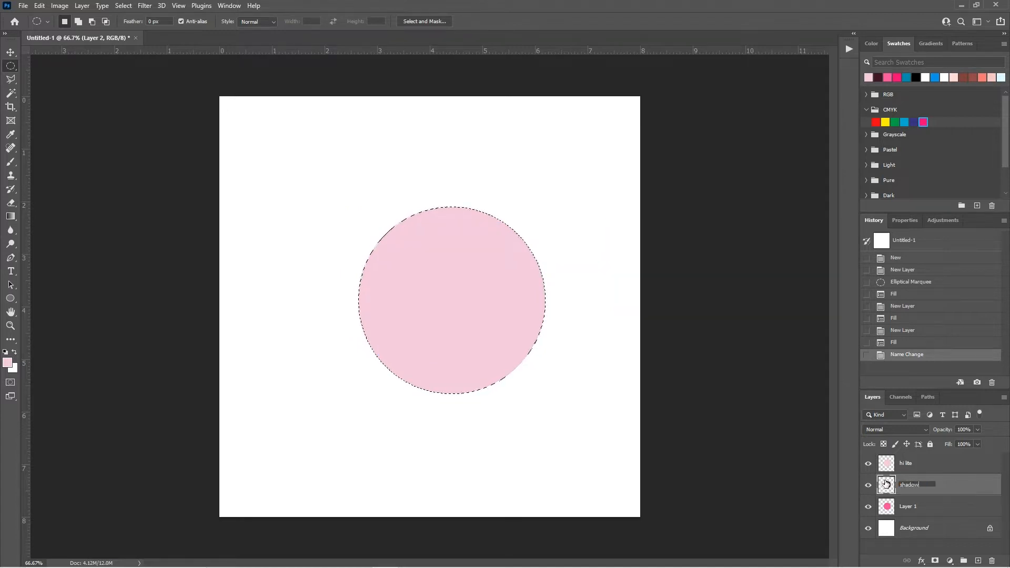
double_click(912, 506)
type("ball")
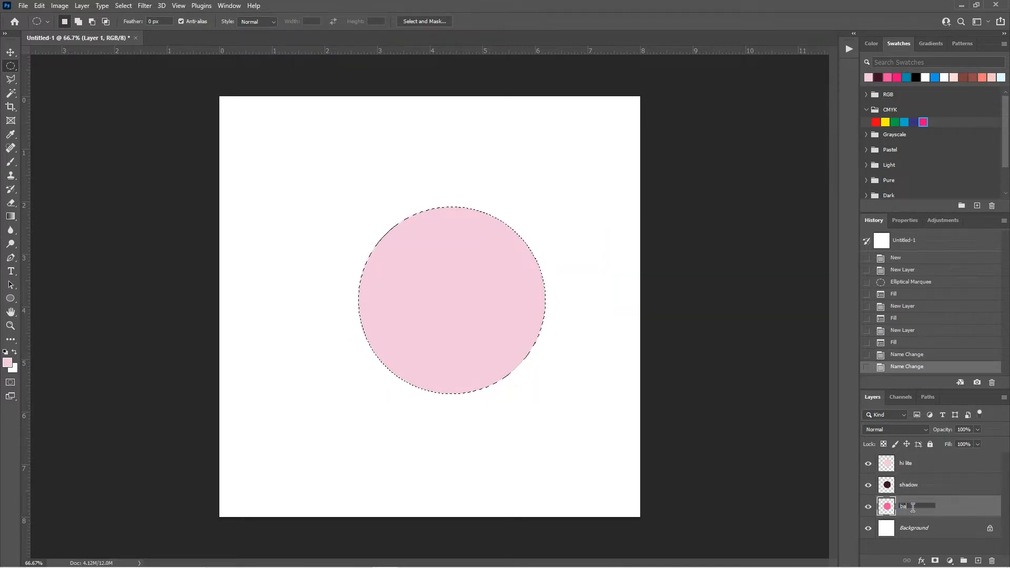
left_click(969, 488)
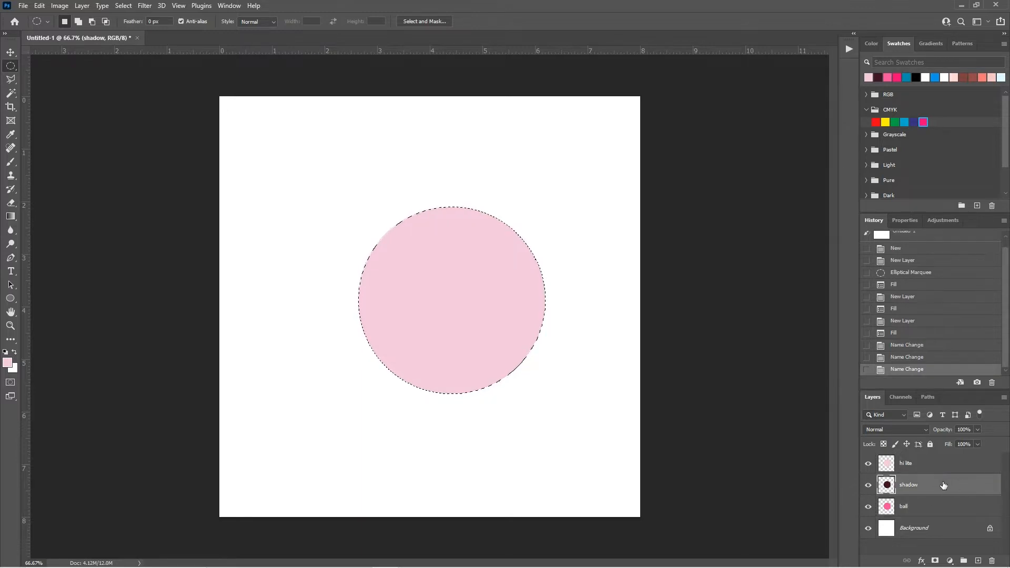
With the hi lite layer active, offset the circular selection slightly down and to the right, and feather it.
left_click(940, 468)
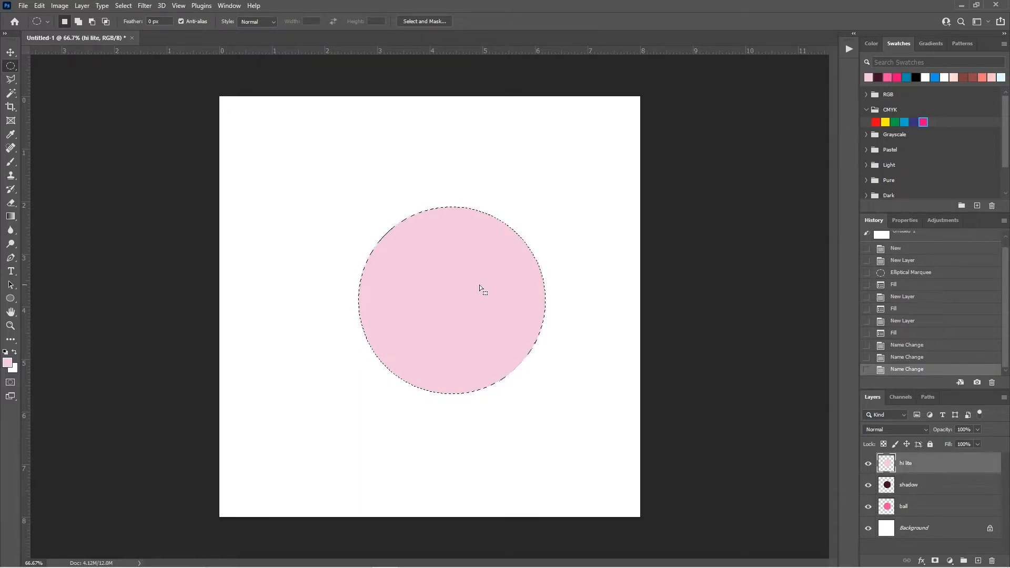
left_click_drag(452, 279, 473, 304)
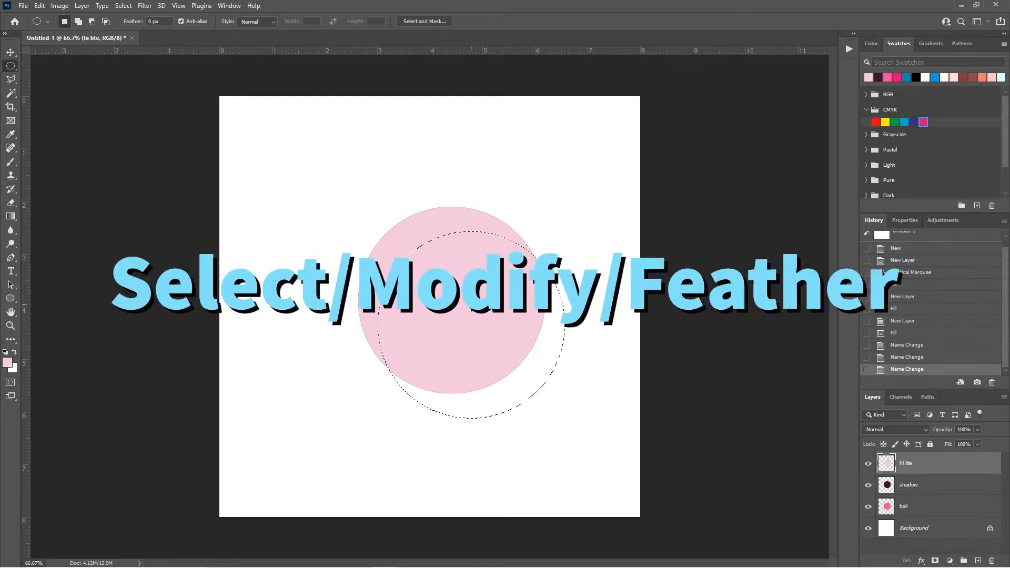
left_click(124, 6)
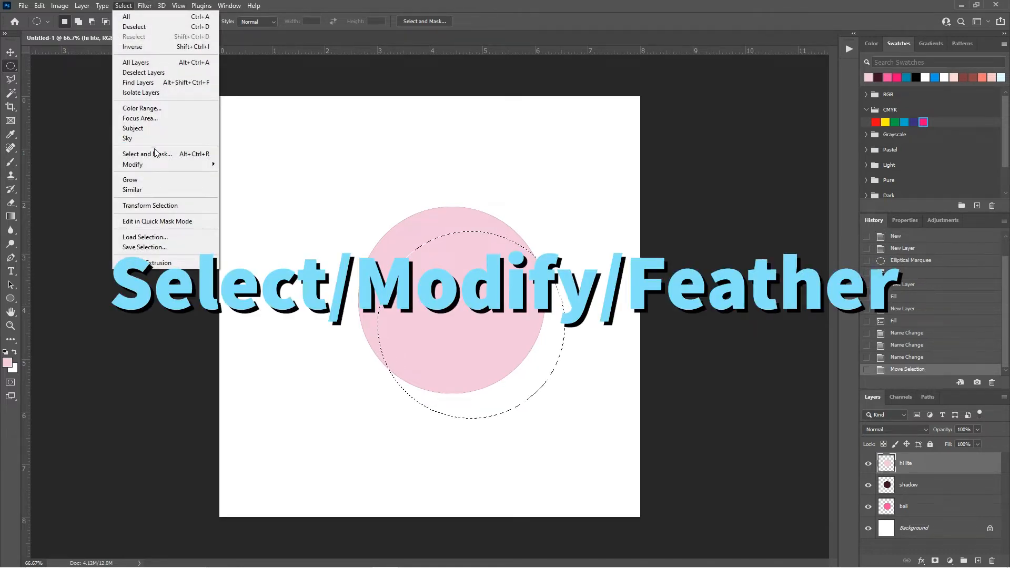
mouse_move(154, 165)
left_click(249, 205)
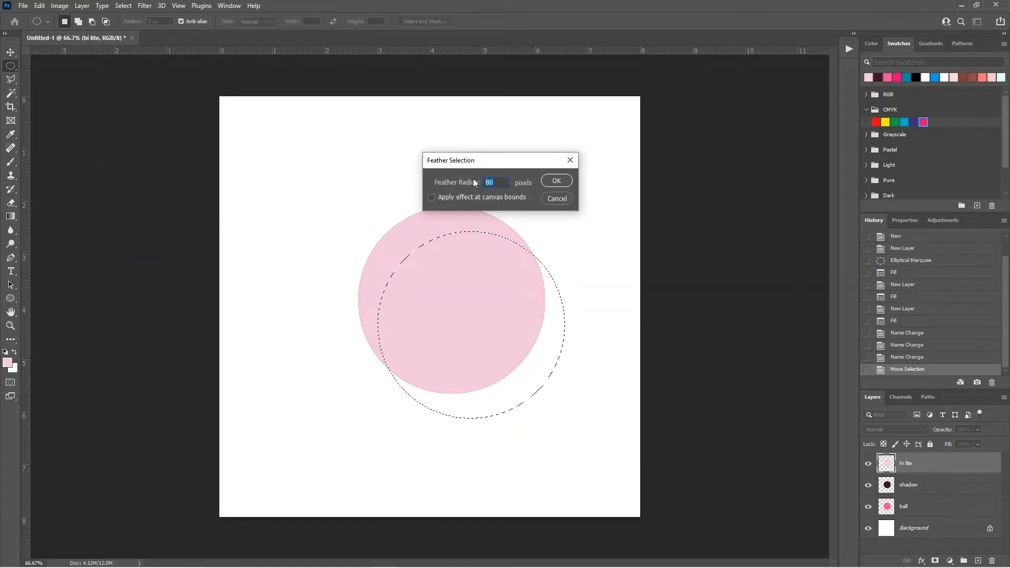
type("100")
key("ctrl+a")
type("7")
left_click(557, 182)
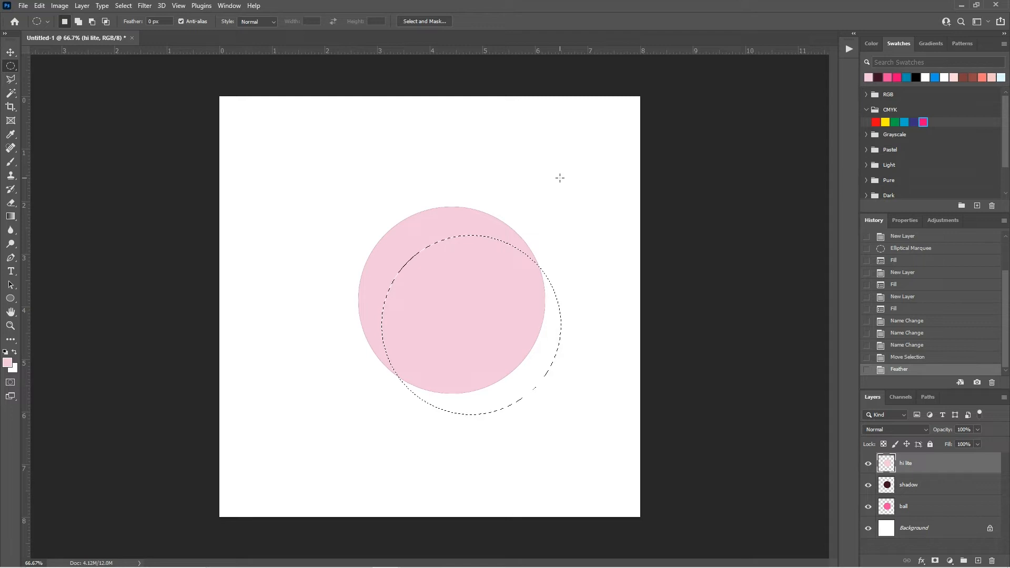
Clear the feathered area from the hi lite layer repeatedly, shifting the selection down-right, to leave a soft highlight along the circle's upper-left edge.
key("Delete")
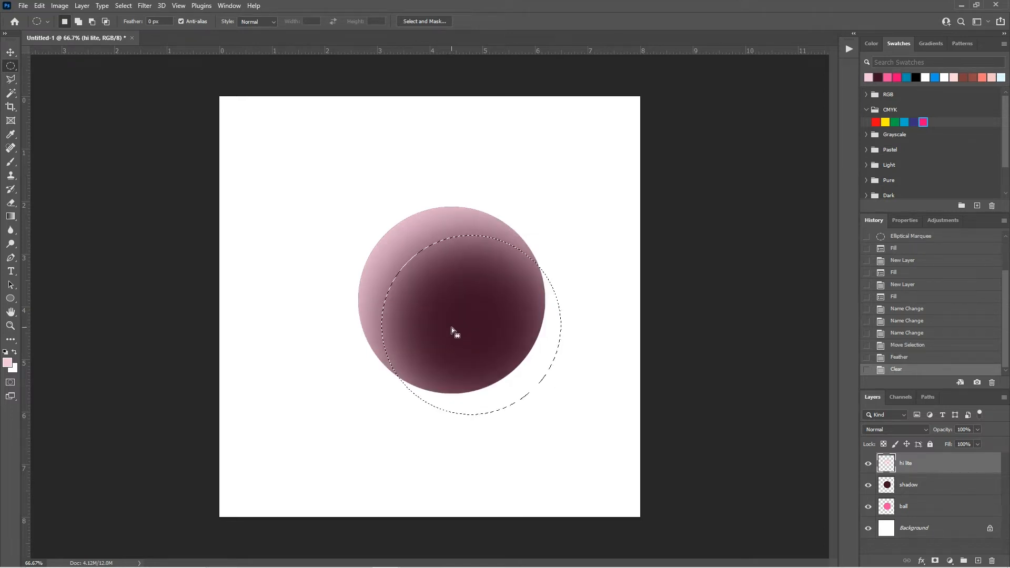
left_click(868, 485)
left_click(869, 485)
left_click_drag(495, 316, 532, 374)
key("Delete")
key("Delete")
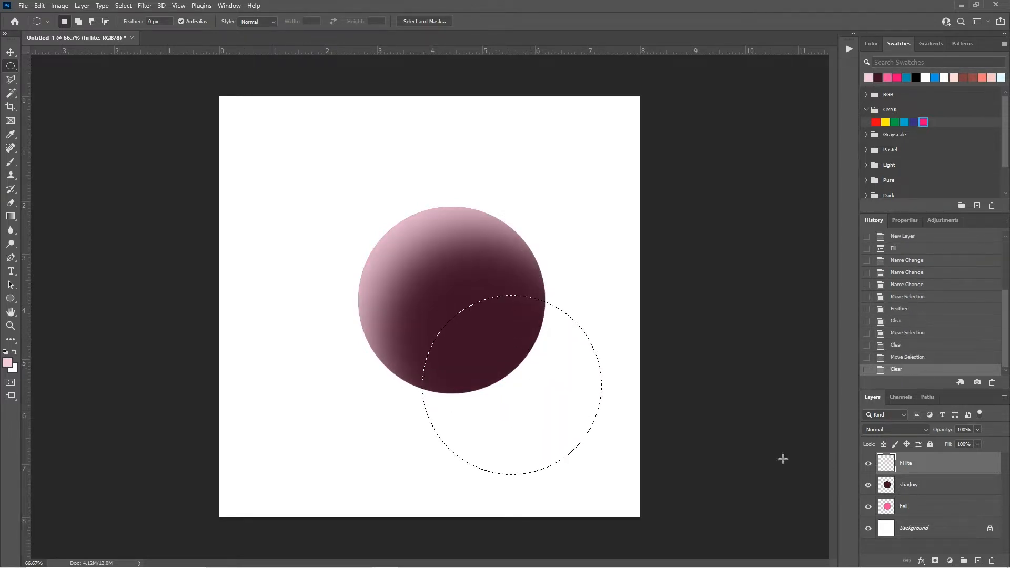
On the shadow layer, move the feathered selection up-left and clear repeatedly to leave a soft lower-right shadow, and deselect.
left_click(952, 490)
left_click_drag(509, 371, 410, 204)
key("Delete")
key("Delete")
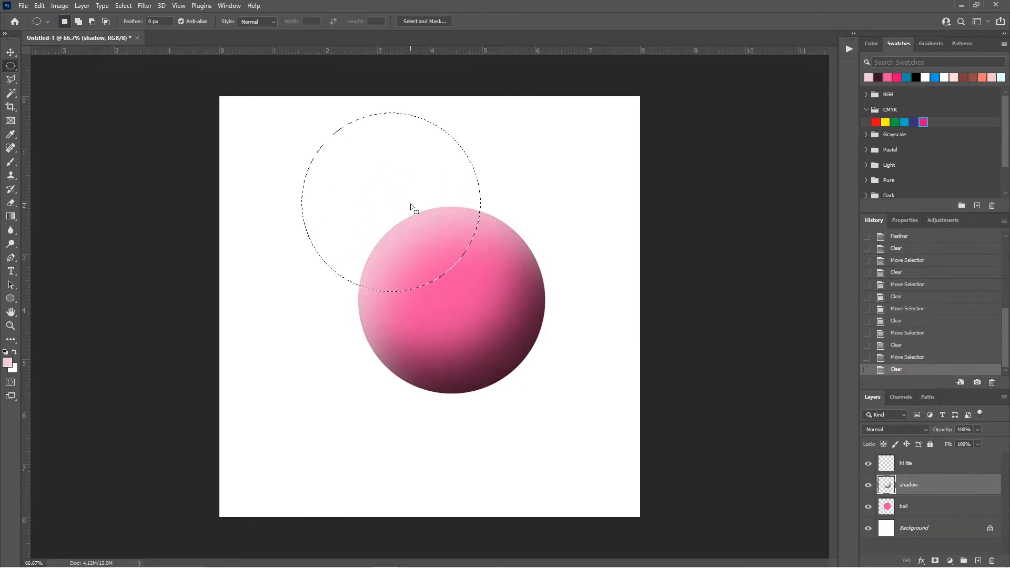
key("ctrl+d")
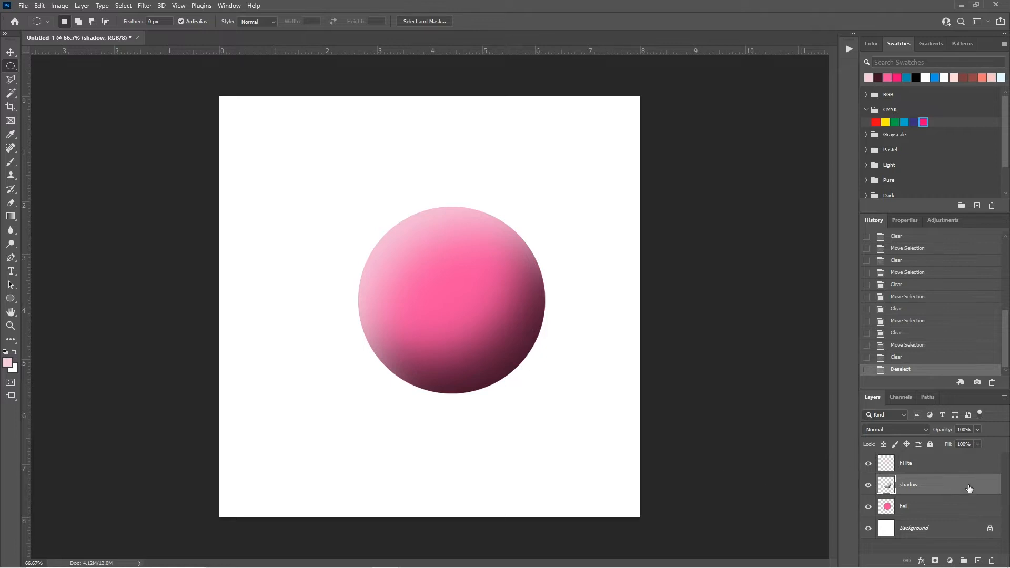
Try out different opacities on the shadow layer and return it to 100%.
left_click(977, 429)
mouse_move(974, 440)
left_mouse_down()
mouse_move(965, 440)
mouse_move(990, 438)
left_mouse_up()
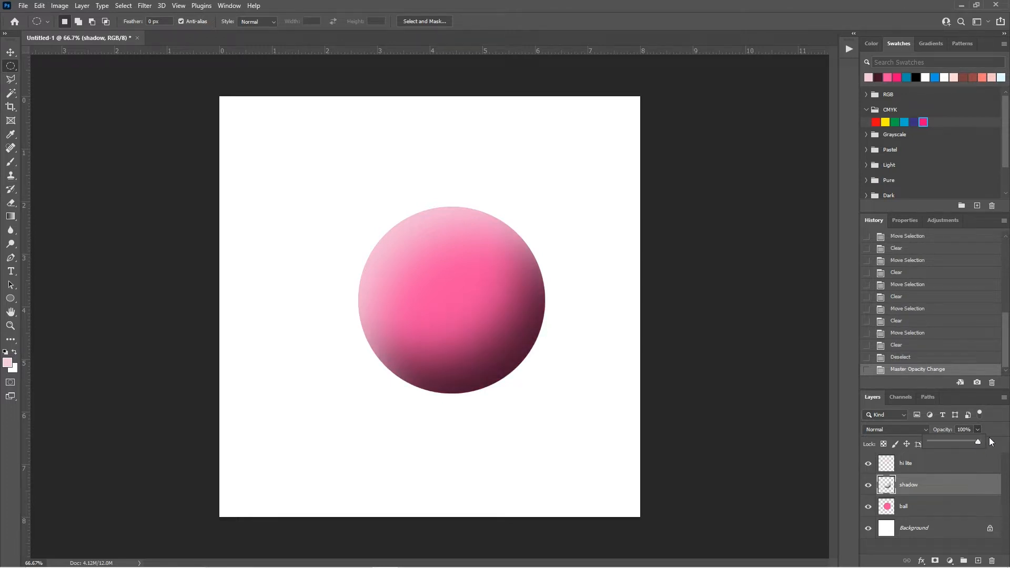
Try out different opacities on the hi lite layer and return it to 100%.
left_click(966, 470)
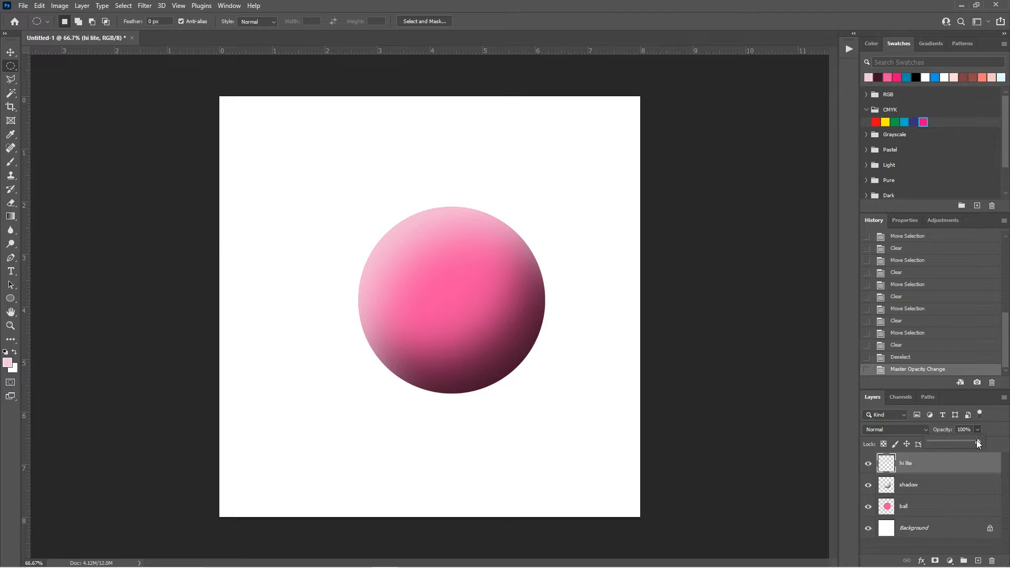
left_click_drag(966, 440, 1000, 446)
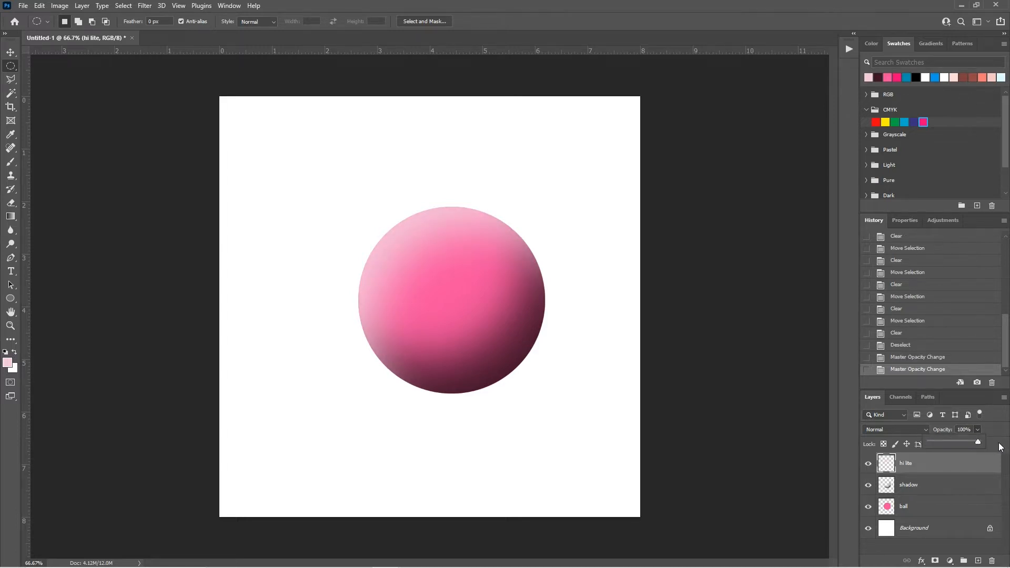
Draw a small upright elliptical selection on the ball's upper-left area, fill it with white on a new layer, and deselect.
right_click(14, 71)
left_click(50, 74)
left_click_drag(401, 241, 422, 282)
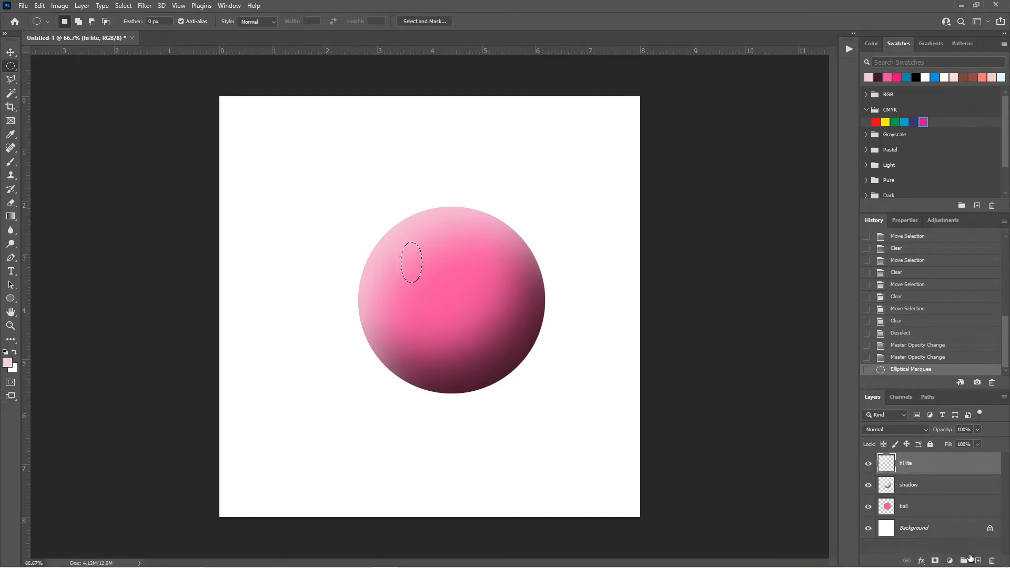
left_click(978, 561)
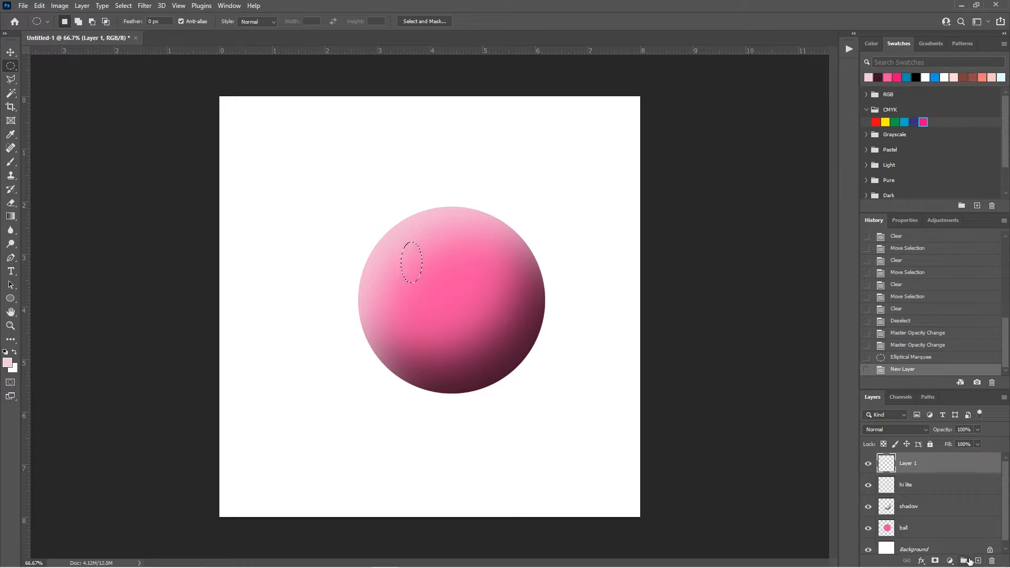
key("ctrl+BackSpace")
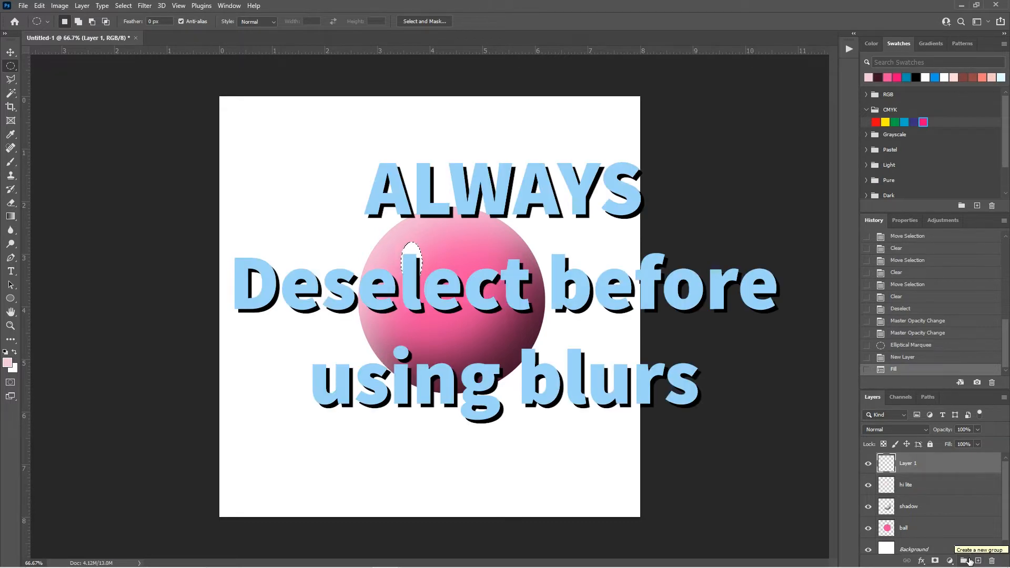
key("ctrl+d")
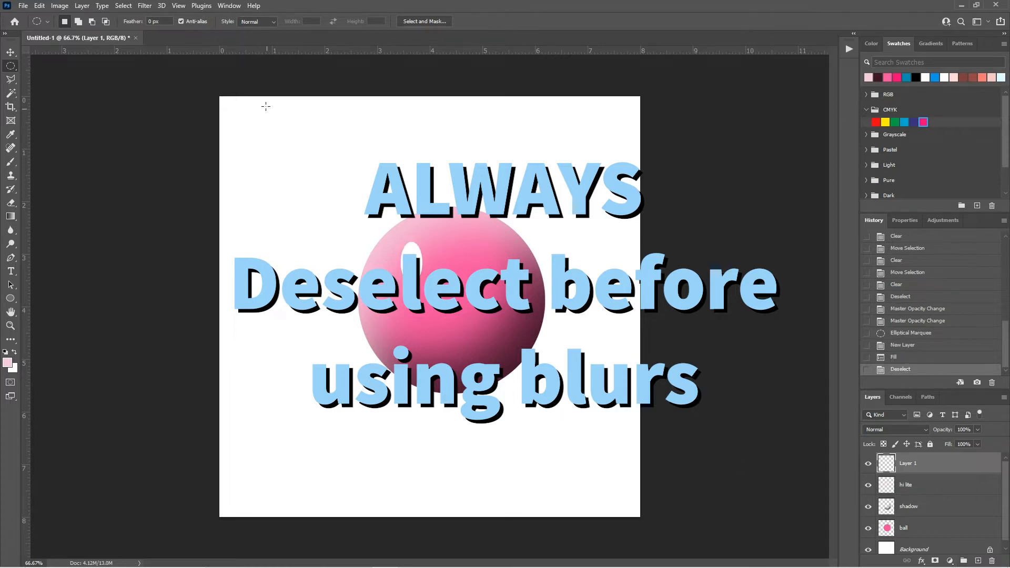
Soften the white oval on Layer 1 with a Gaussian Blur of 18 pixels radius.
left_click(147, 6)
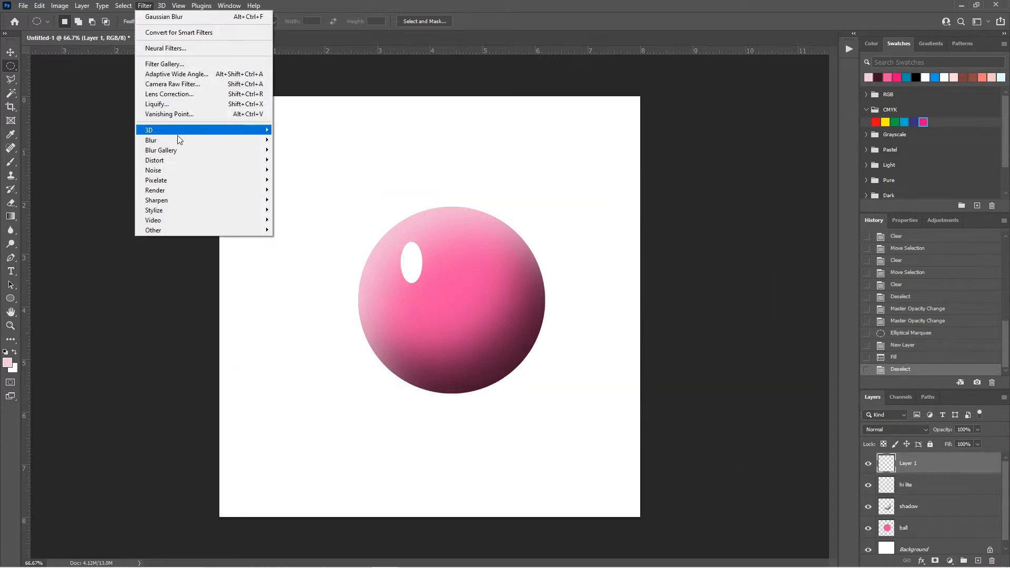
mouse_move(179, 144)
left_click(298, 179)
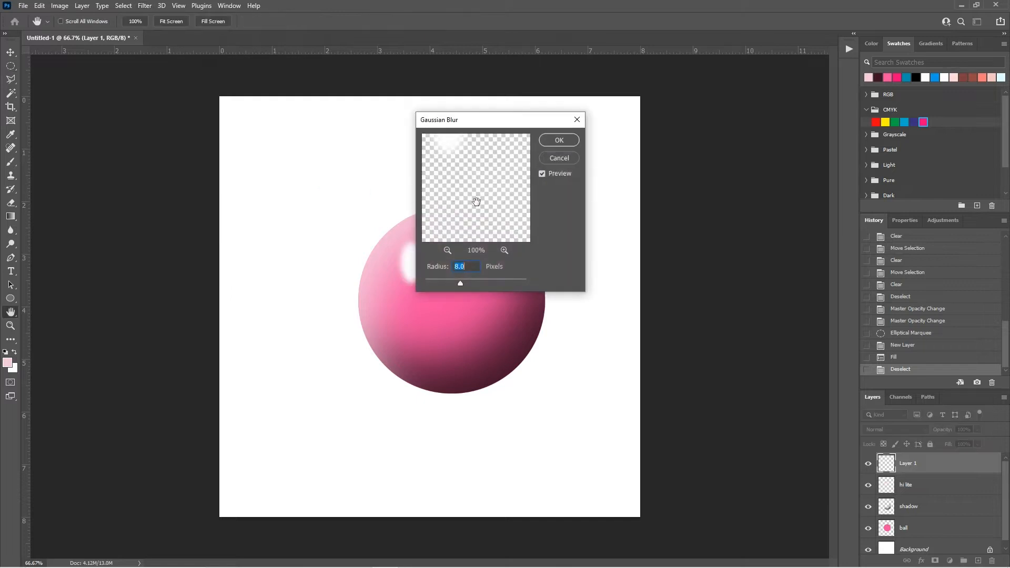
left_click_drag(496, 124, 609, 112)
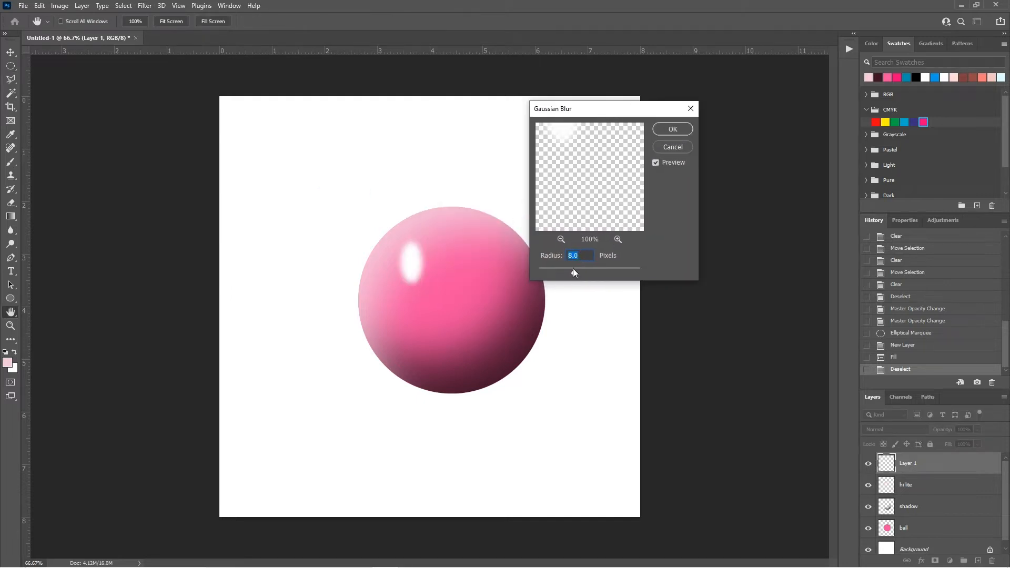
left_click_drag(577, 271, 582, 273)
left_click(663, 129)
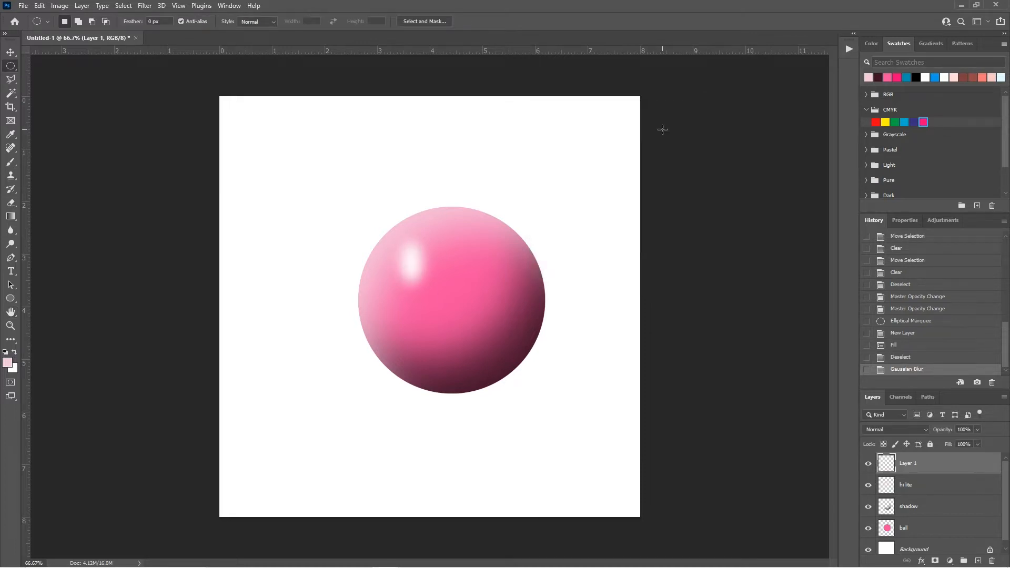
Rotate the blurred white spot about 40° clockwise and move it closer to the ball's upper-left edge.
key("ctrl+t")
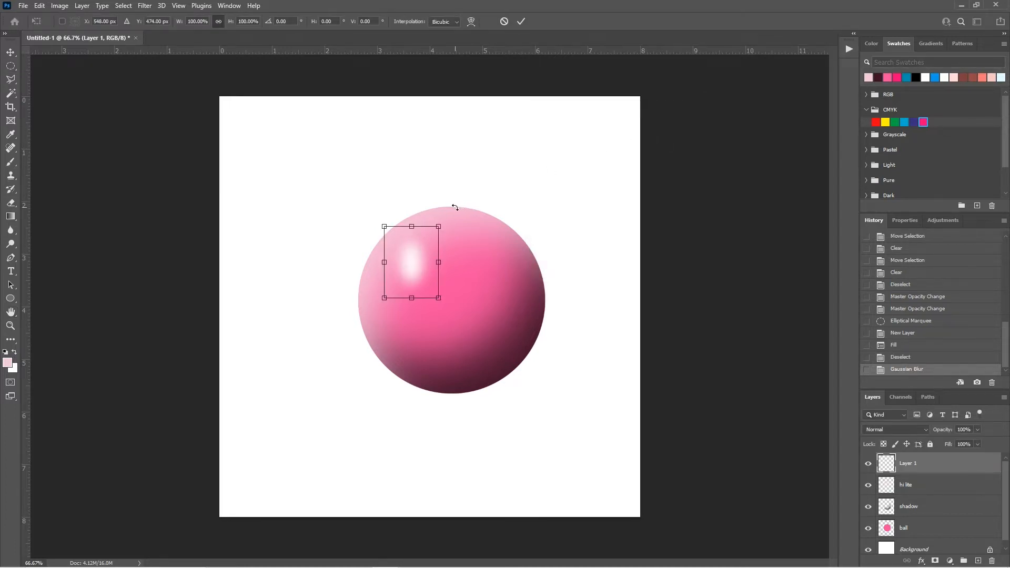
left_click_drag(455, 207, 487, 237)
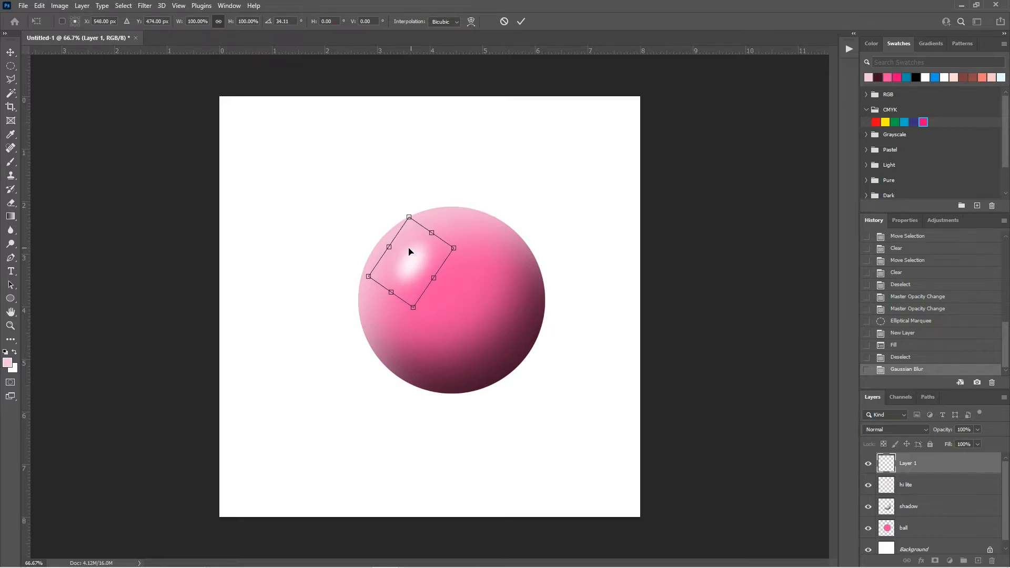
mouse_move(410, 252)
left_mouse_down()
mouse_move(397, 246)
mouse_move(463, 237)
mouse_move(401, 254)
left_mouse_up()
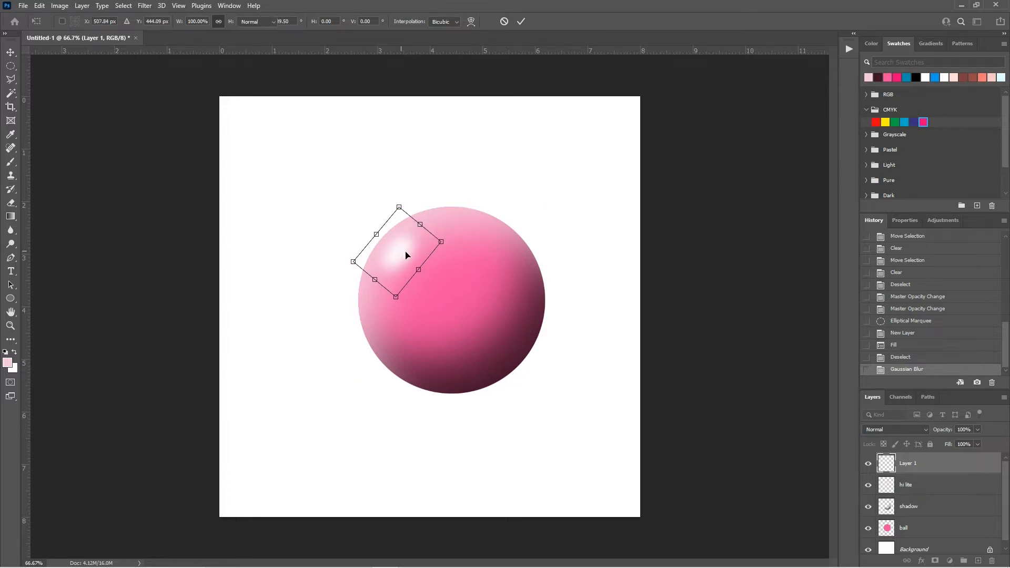
key("Return")
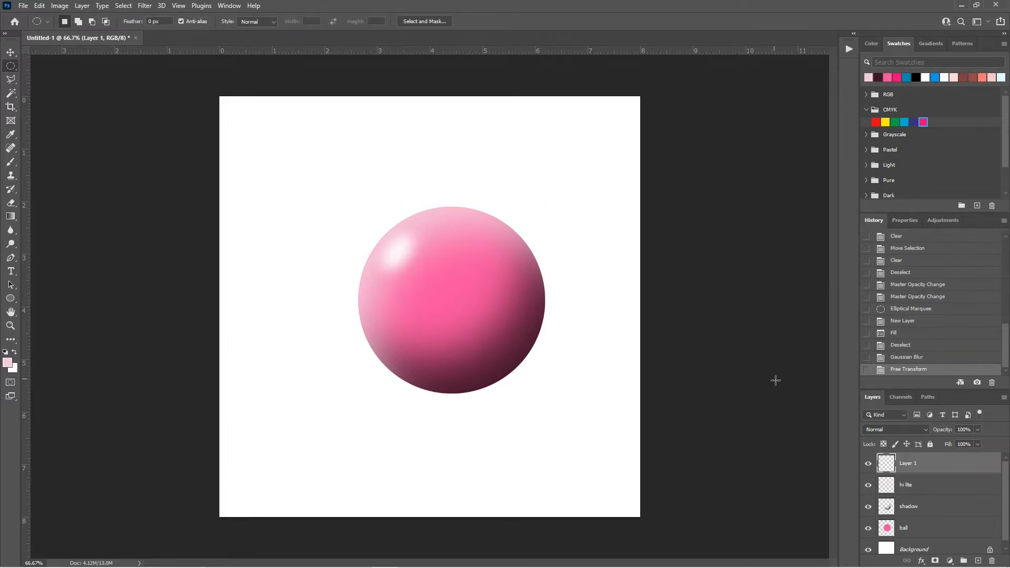
On a new layer, draw a wide, flat ellipse across the ball's base, fill it with the default black, and deselect.
left_click(976, 561)
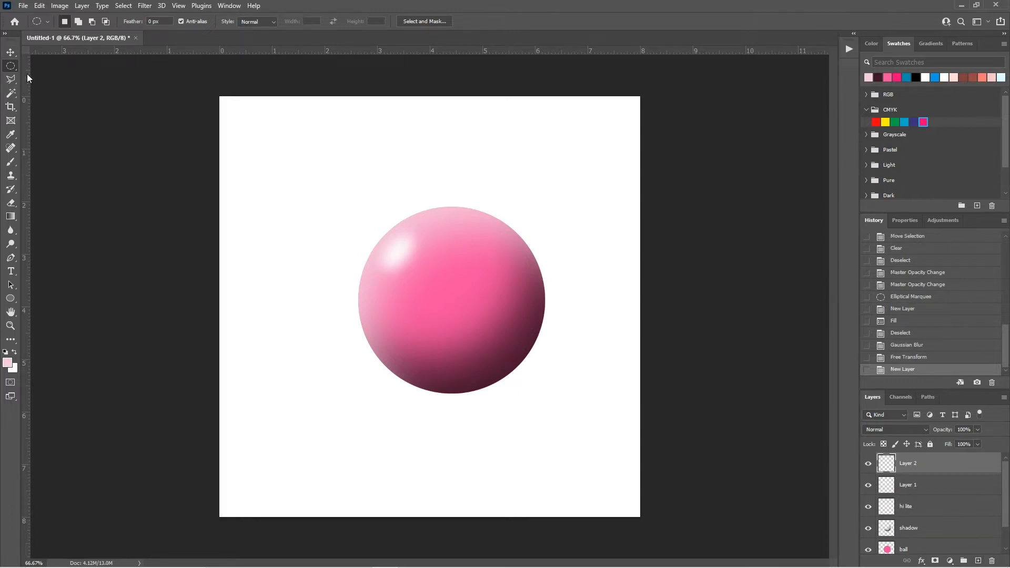
left_click_drag(363, 373, 560, 417)
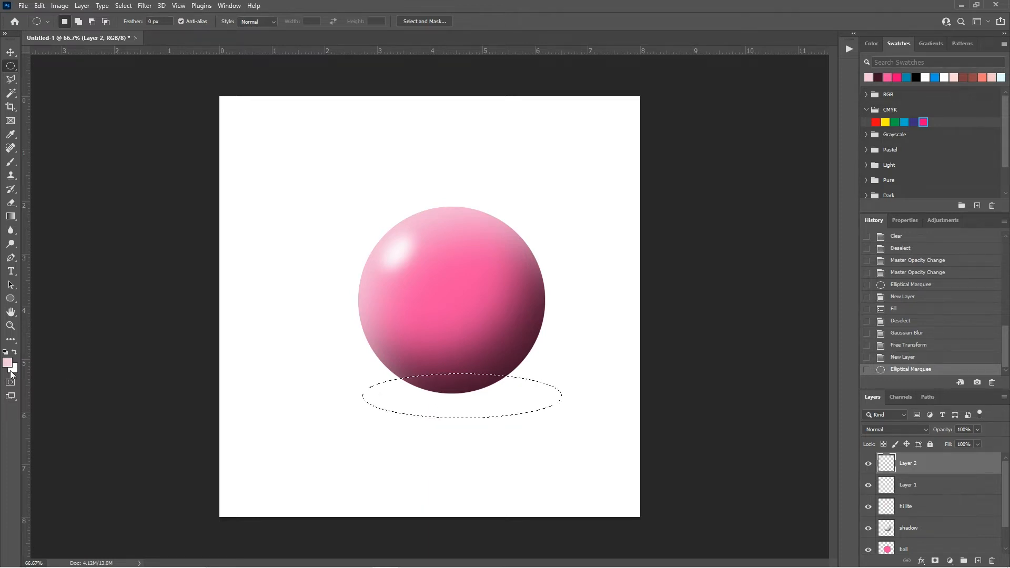
left_click(5, 353)
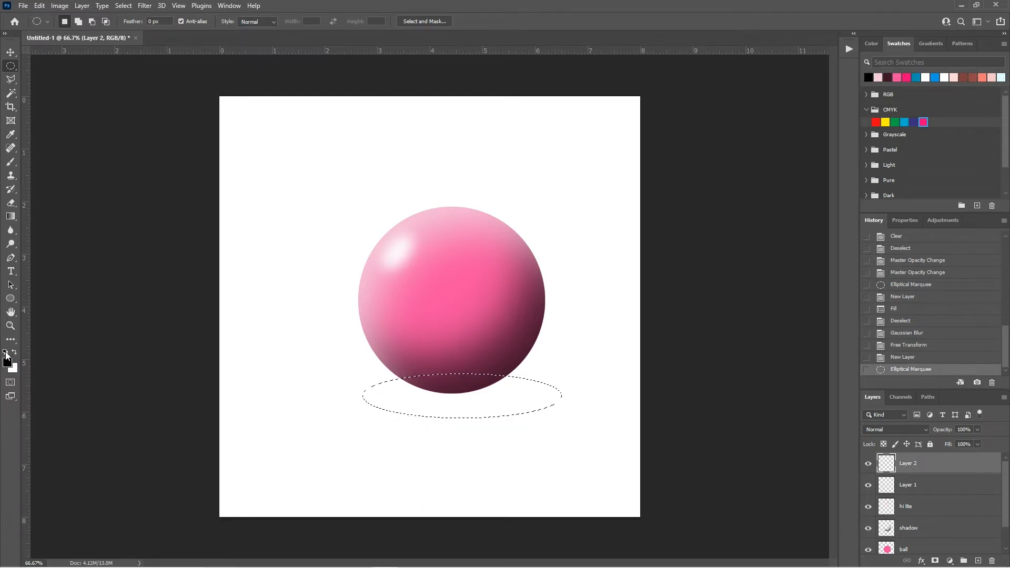
key("alt+BackSpace")
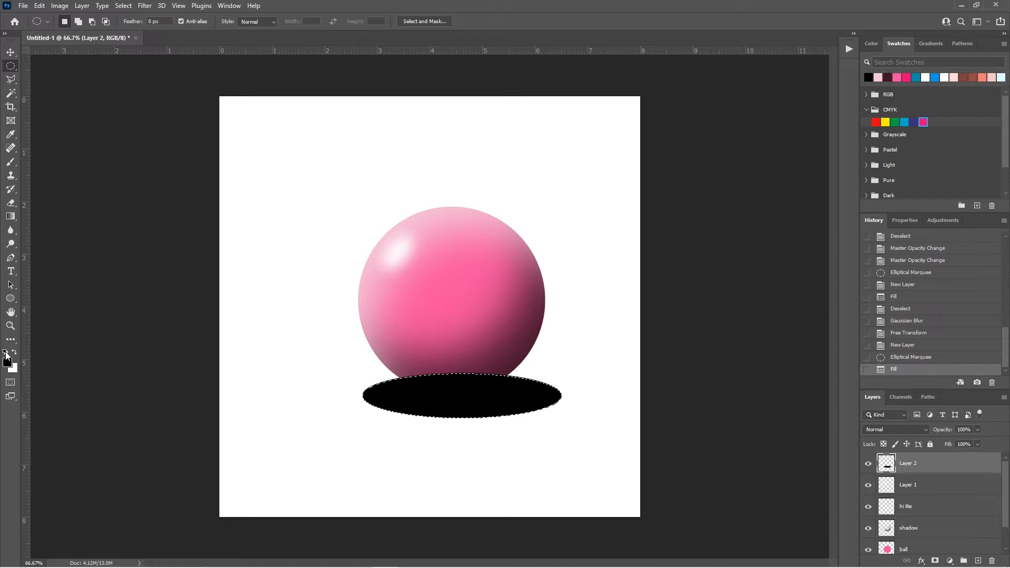
key("ctrl+d")
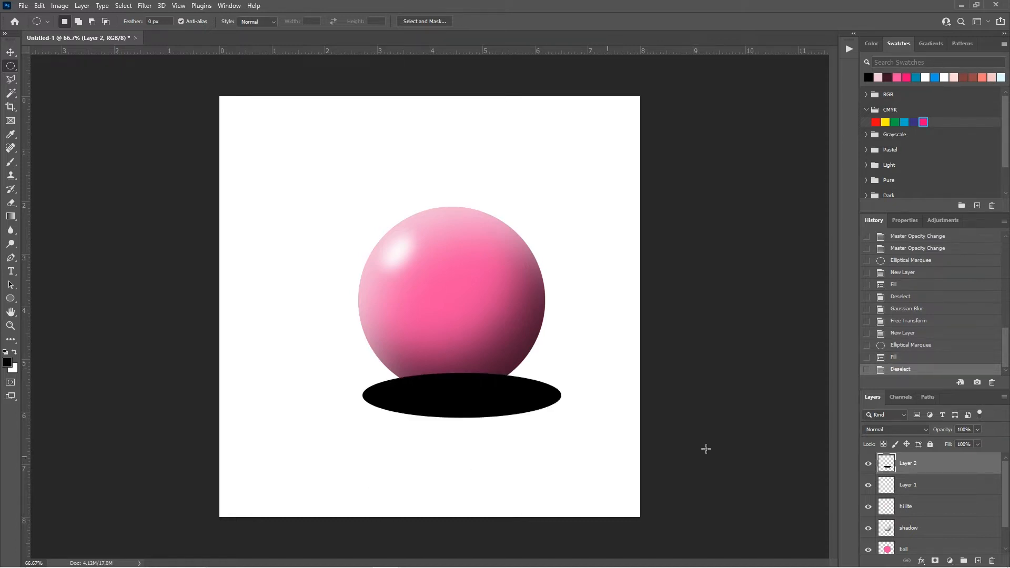
Move Layer 2 with the black ellipse below the ball layer, just above the Background.
left_click_drag(928, 462, 941, 535)
scroll(1006, 484, "down", 1)
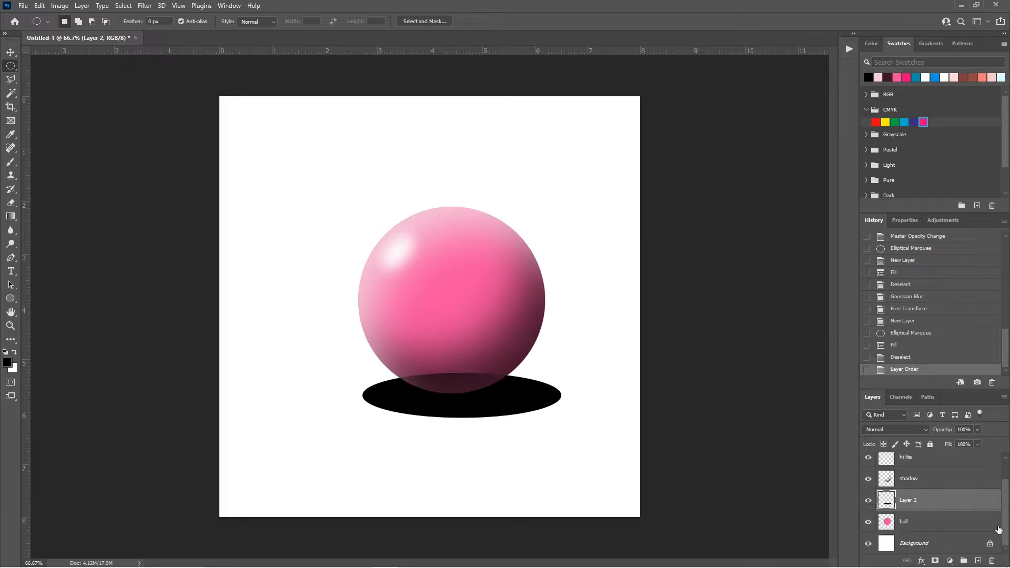
left_click_drag(967, 503, 959, 527)
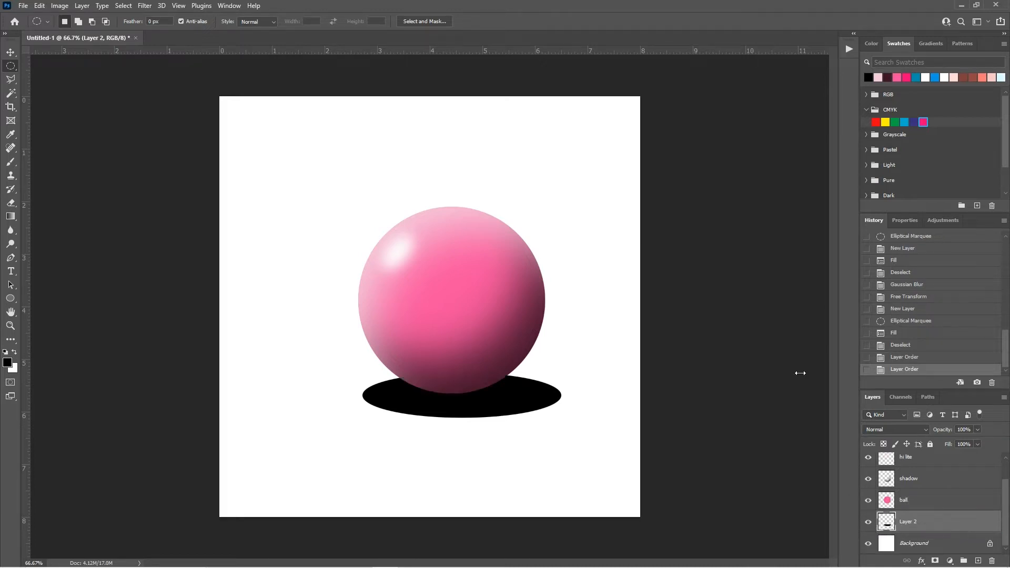
Apply a Gaussian Blur of 8 pixels radius to the black ellipse on Layer 2 and set the layer's opacity to 75%.
left_click(144, 6)
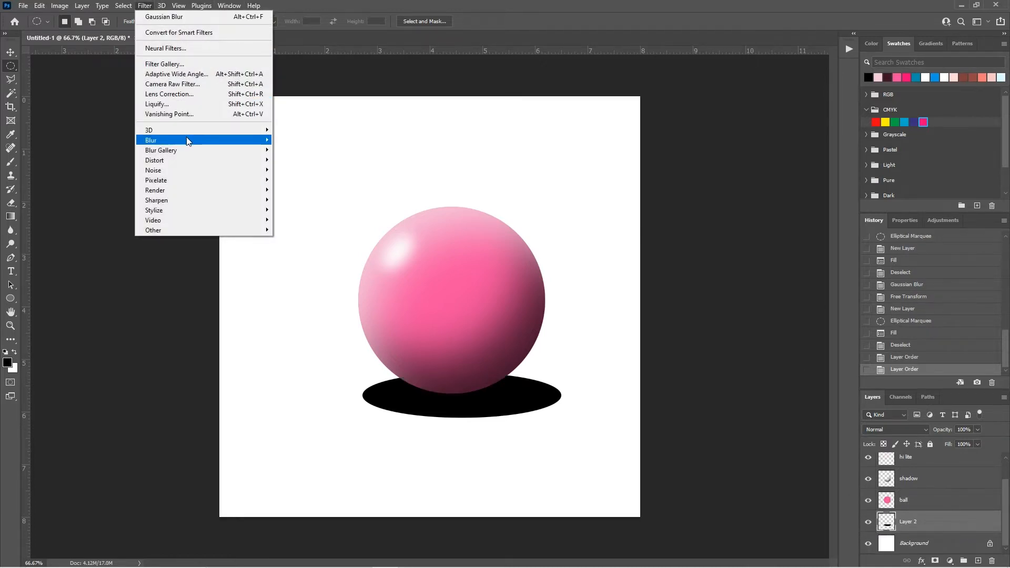
mouse_move(158, 140)
left_click(295, 181)
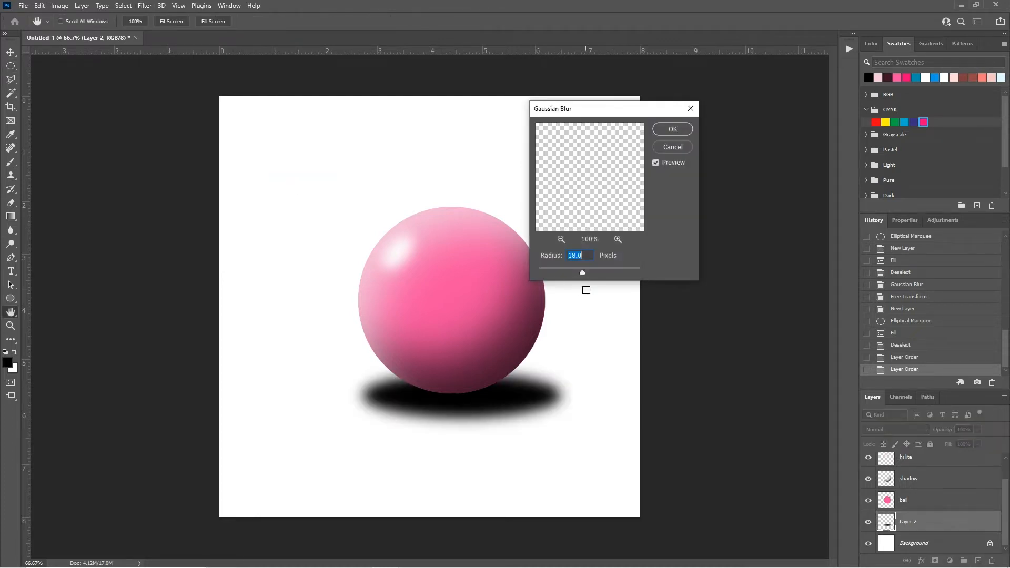
mouse_move(581, 272)
left_mouse_down()
mouse_move(610, 273)
mouse_move(587, 271)
left_mouse_up()
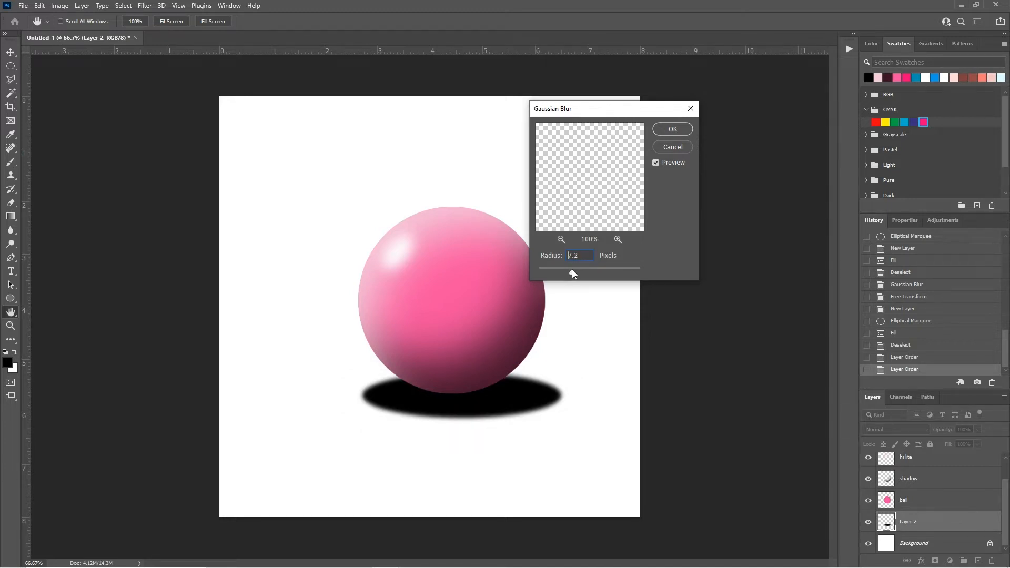
left_click_drag(572, 269, 554, 255)
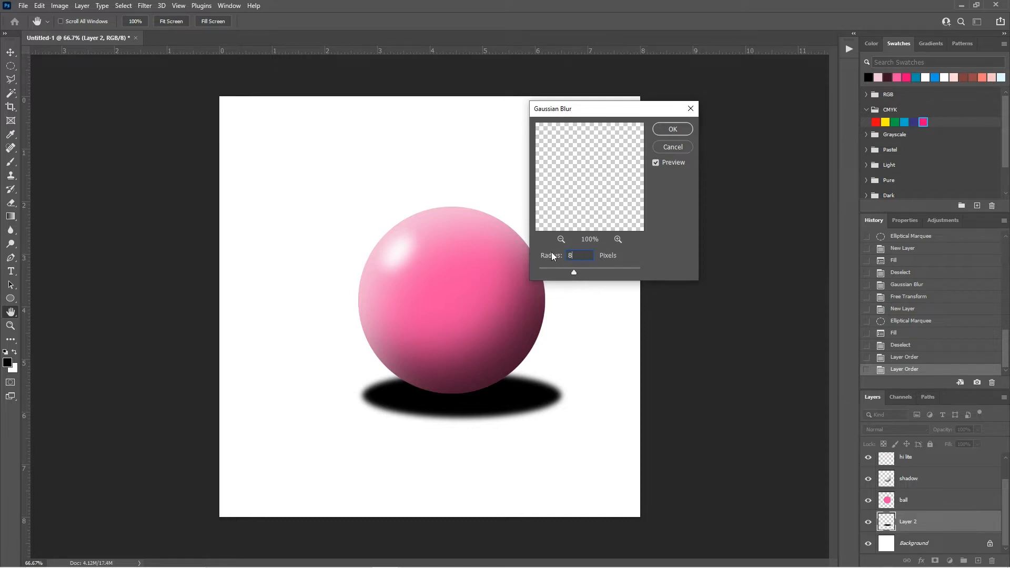
left_click(682, 128)
left_click(942, 429)
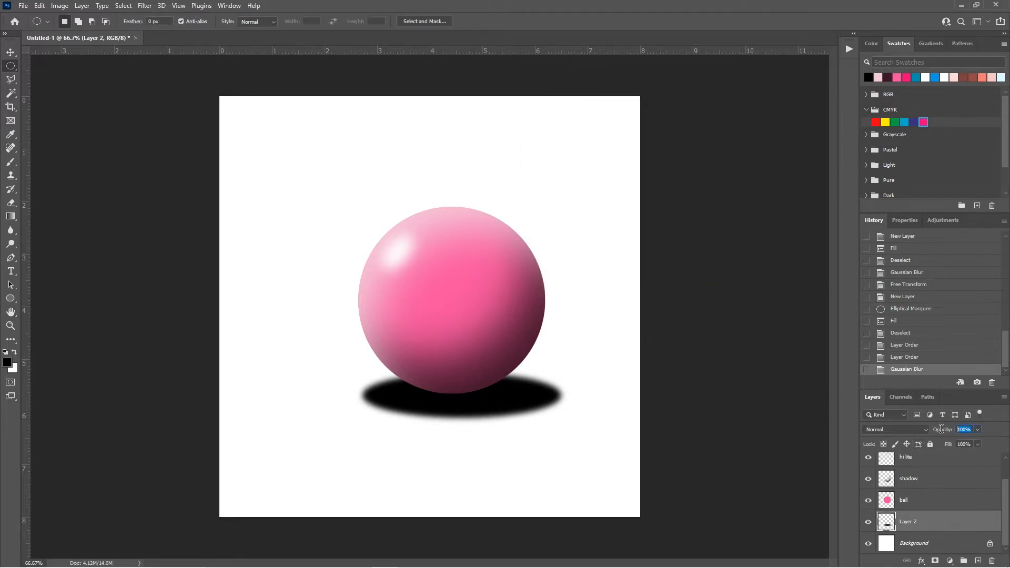
type("75")
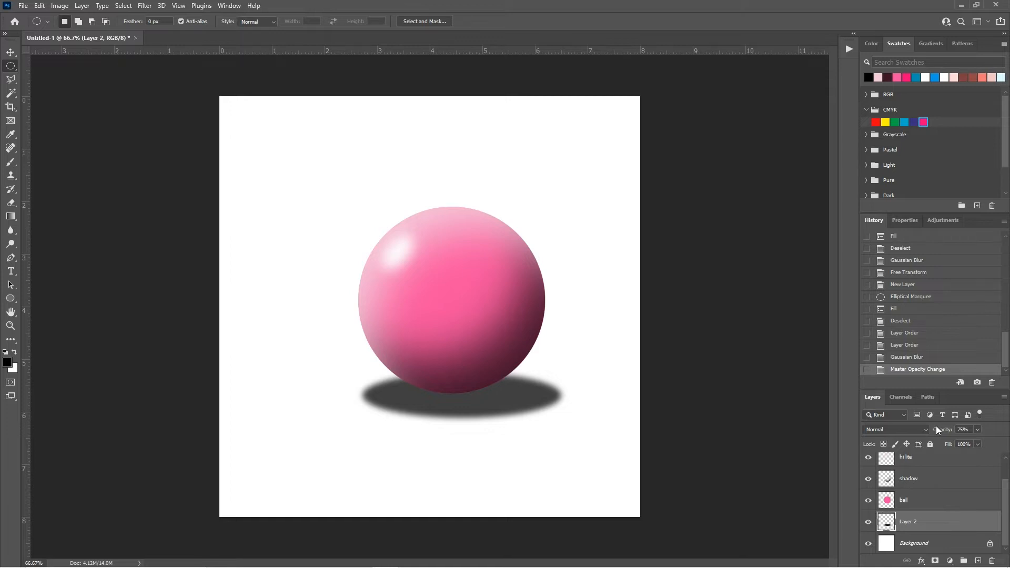
On the Background layer, select a full-width rectangle from the ball's lower part to the canvas bottom, fill it with blue, and deselect.
left_click(941, 546)
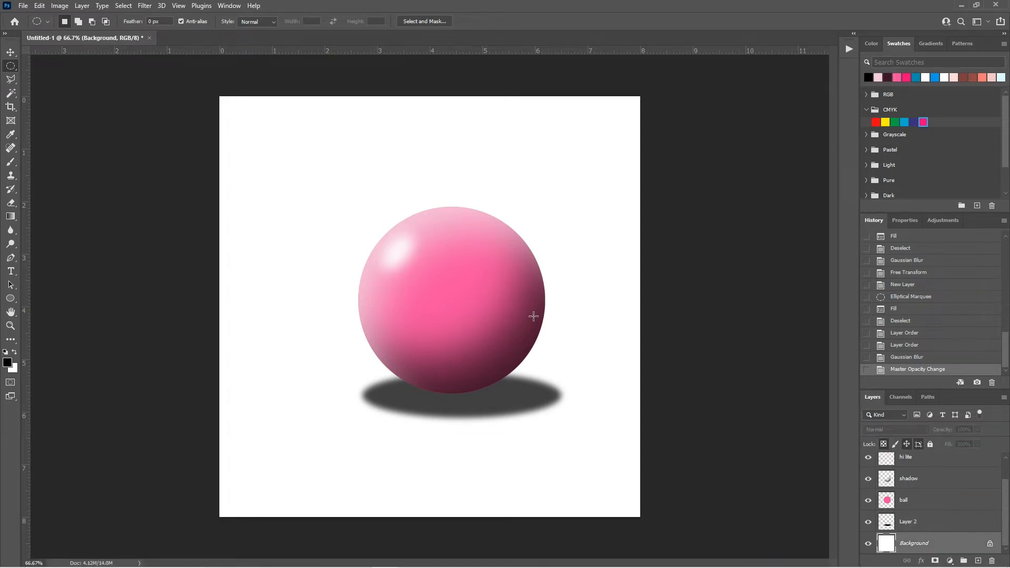
right_click(11, 65)
left_click(29, 66)
left_click_drag(205, 342, 680, 531)
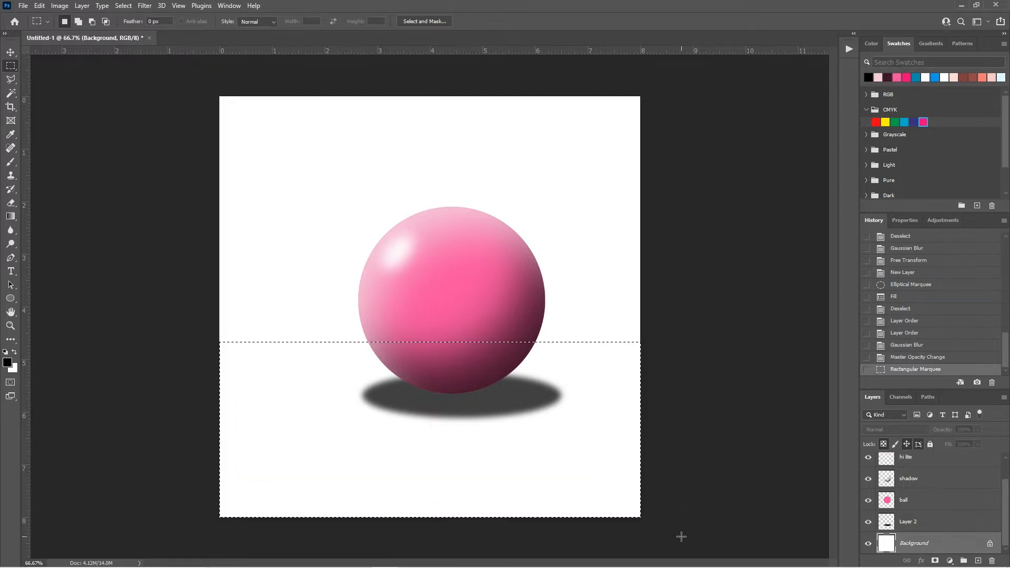
left_click_drag(597, 413, 597, 427)
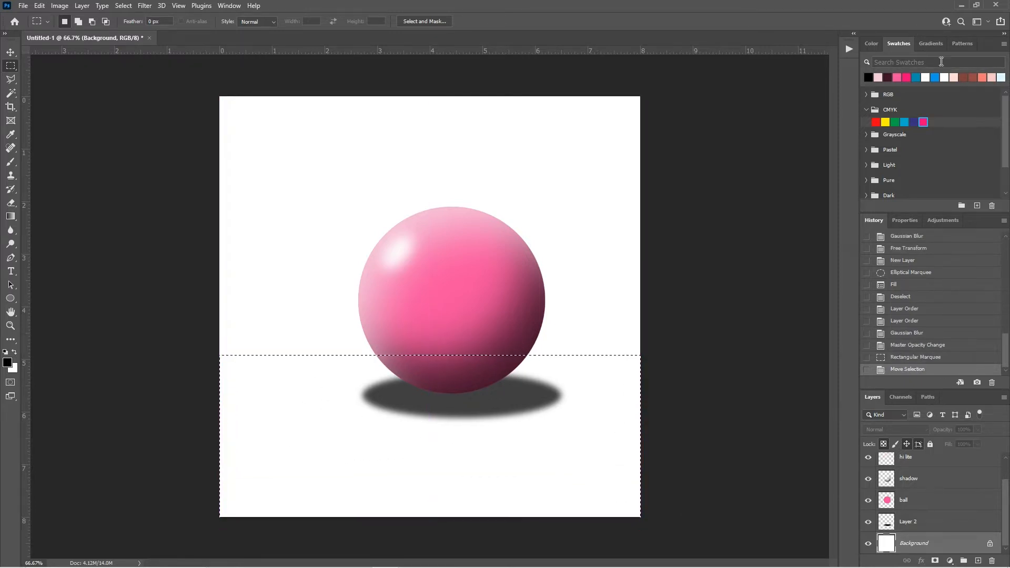
left_click(916, 77)
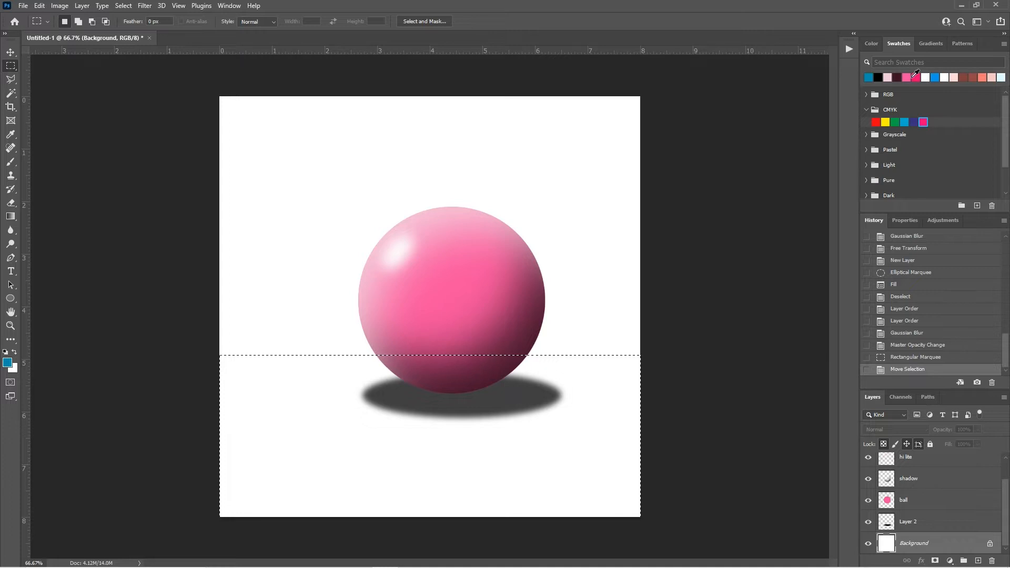
key("alt+BackSpace")
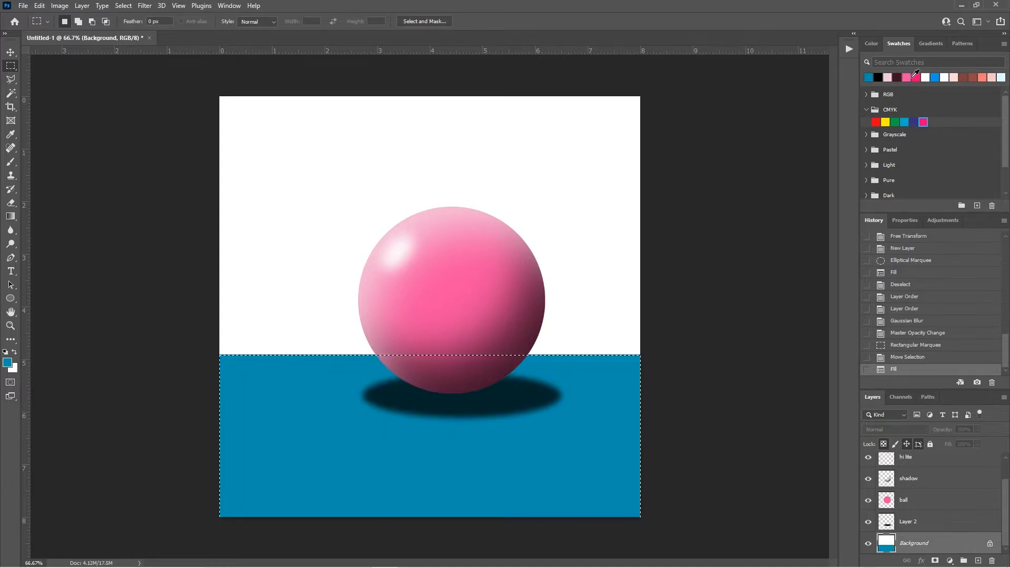
key("ctrl+d")
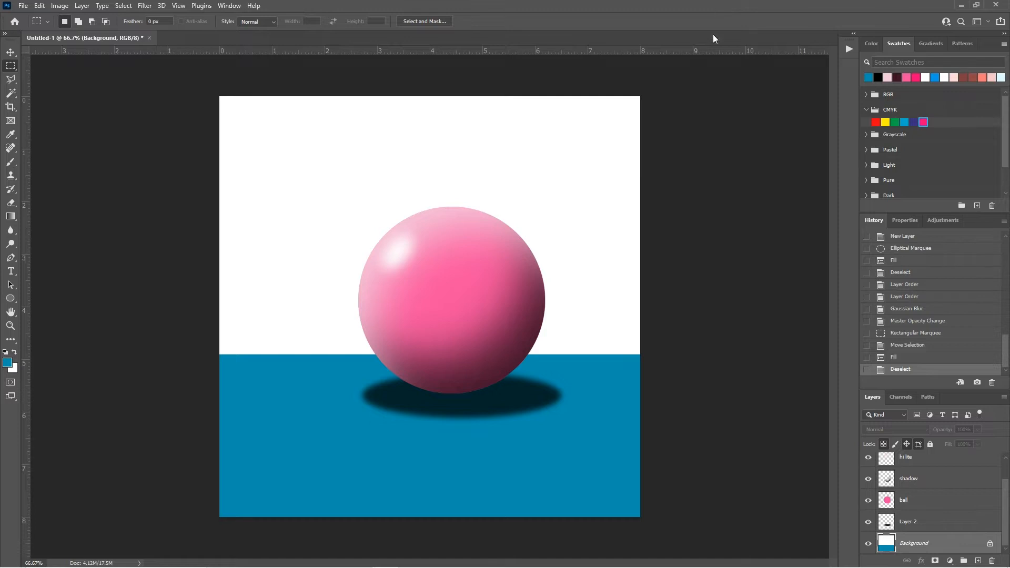
Hide the hi lite, shadow and Layer 2 layers to view the flat ball with only its white spot.
left_click(867, 458)
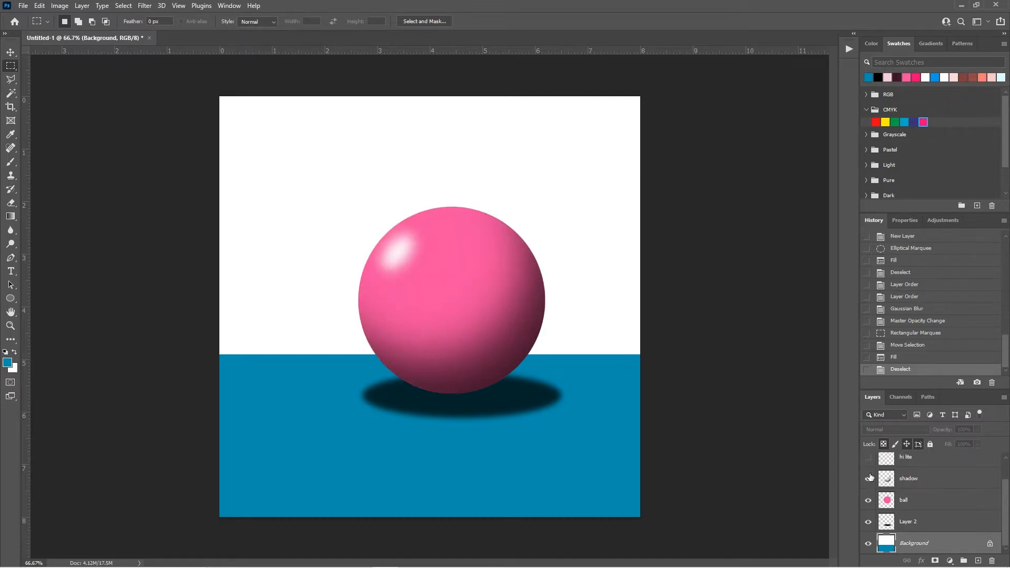
left_click(868, 478)
left_click(868, 522)
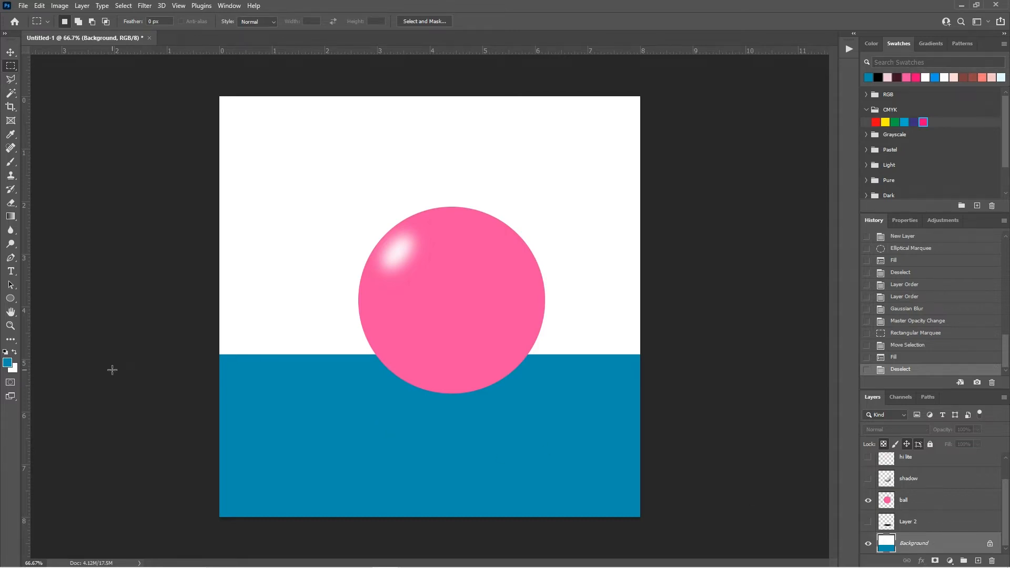
Fill the Background layer with white, and hide Layer 1 and the ball layer.
key("ctrl+BackSpace")
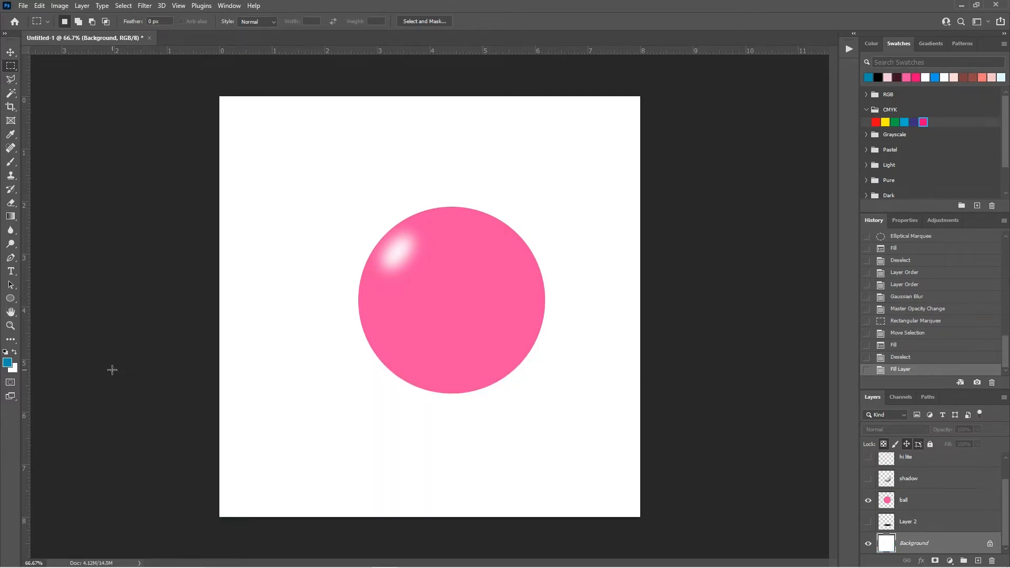
scroll(868, 466, "up", 1)
left_click(868, 463)
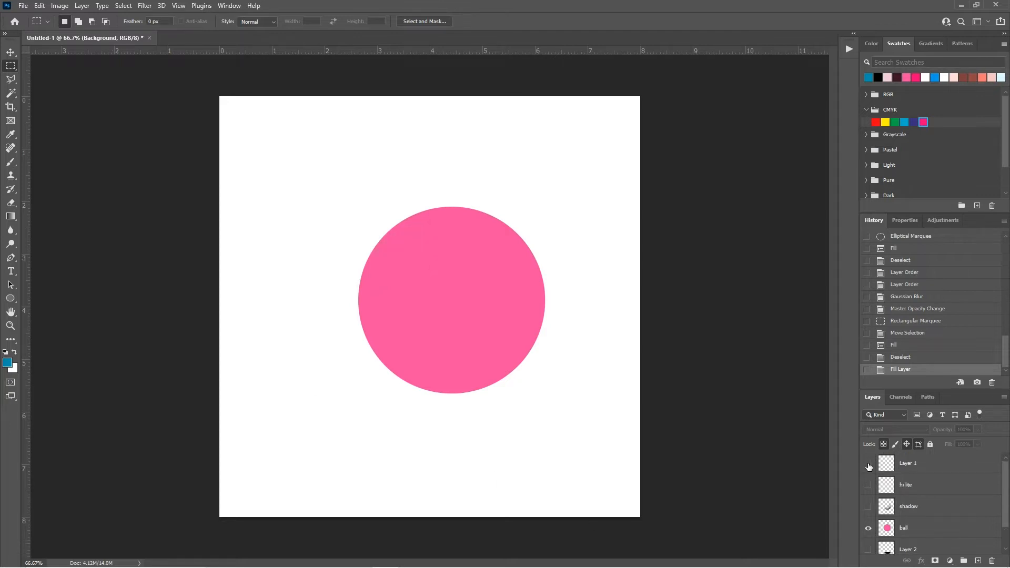
left_click(934, 536)
left_click(868, 529)
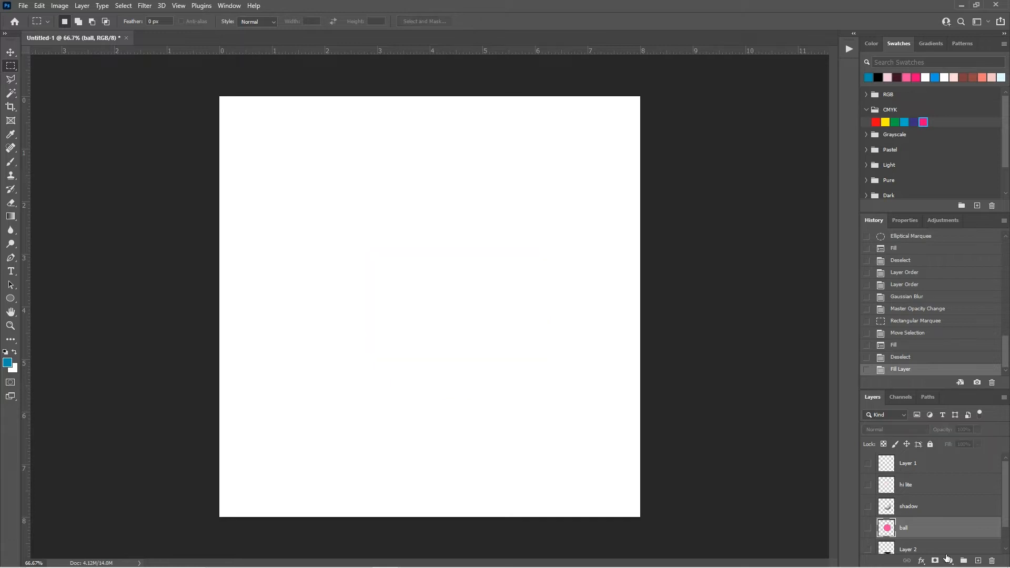
On a new layer above the ball layer, make a circular selection near the canvas centre and fill it with CMYK Red.
left_click(978, 560)
left_click(96, 129)
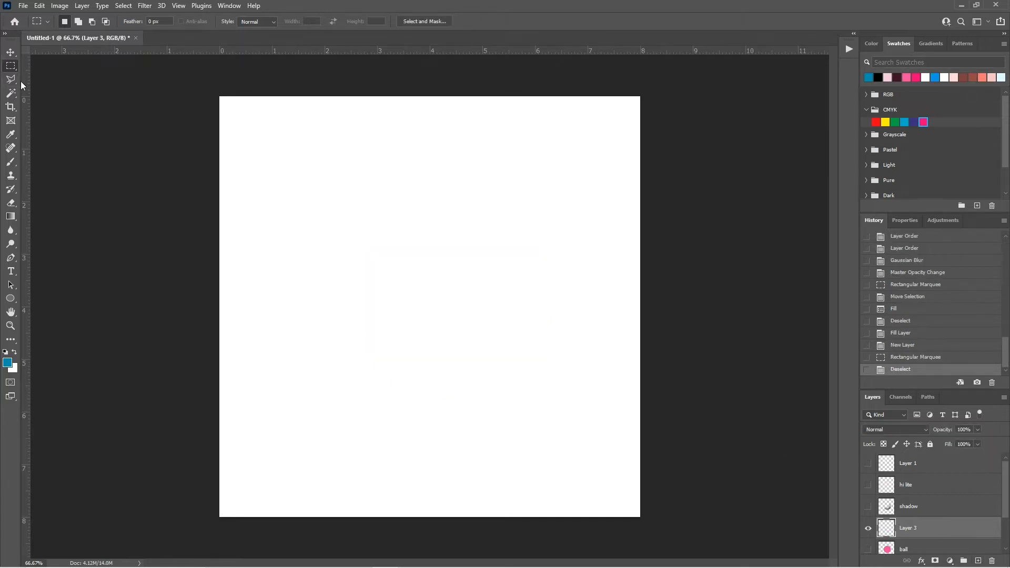
right_click(11, 66)
left_click(67, 76)
left_click_drag(351, 216, 533, 403)
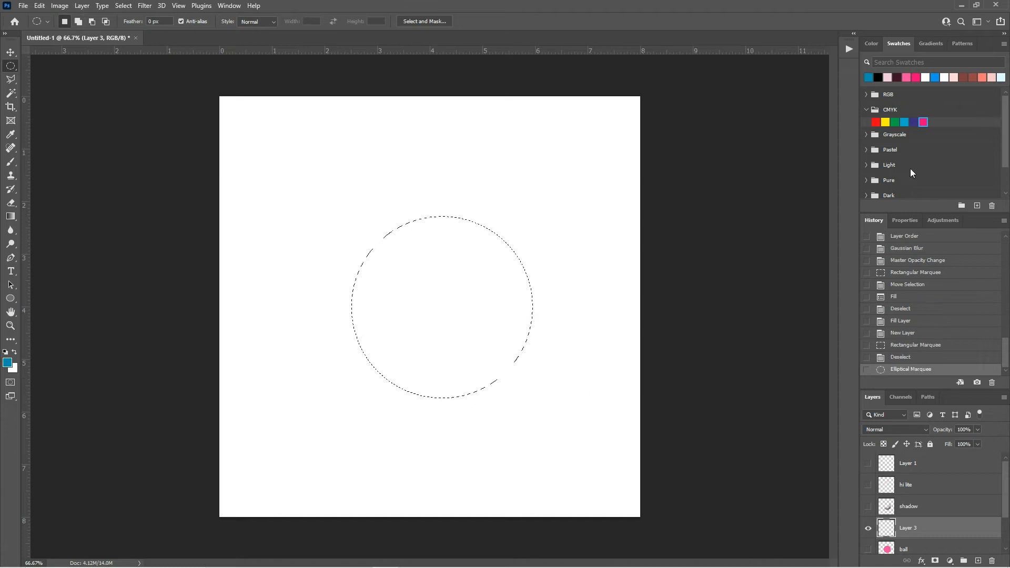
left_click(877, 122)
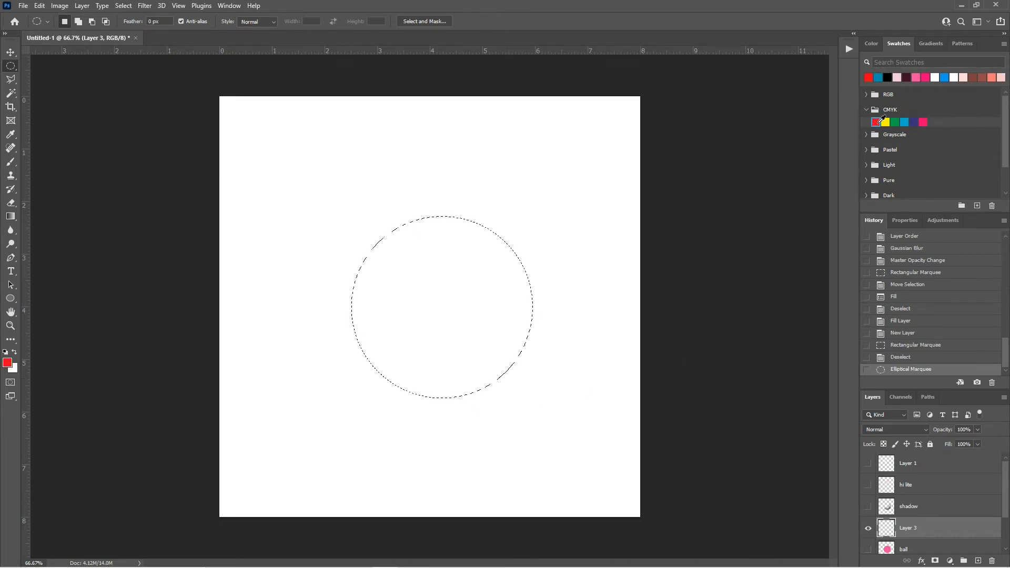
key("alt+BackSpace")
key("alt+BackSpace")
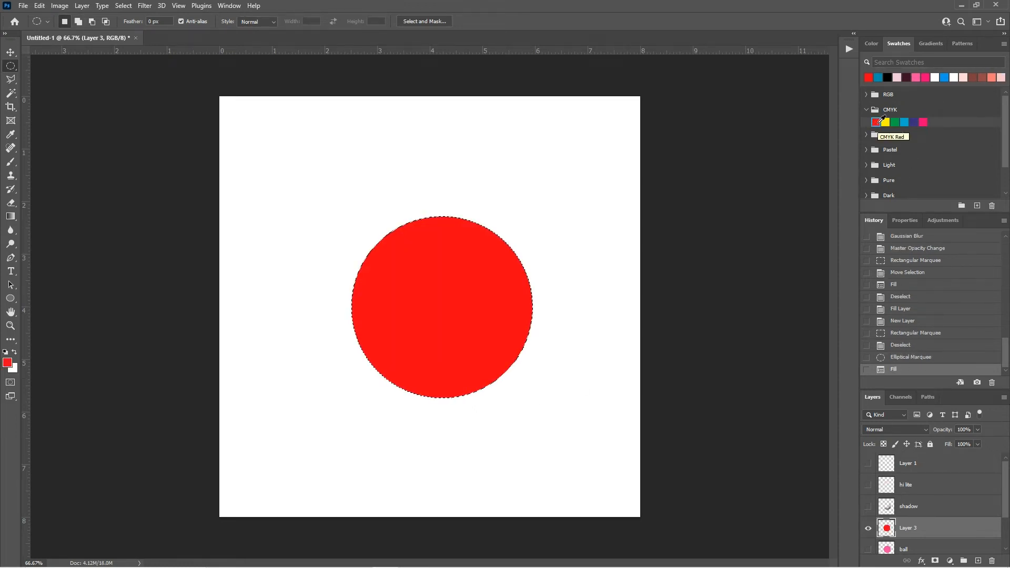
key("ctrl+z")
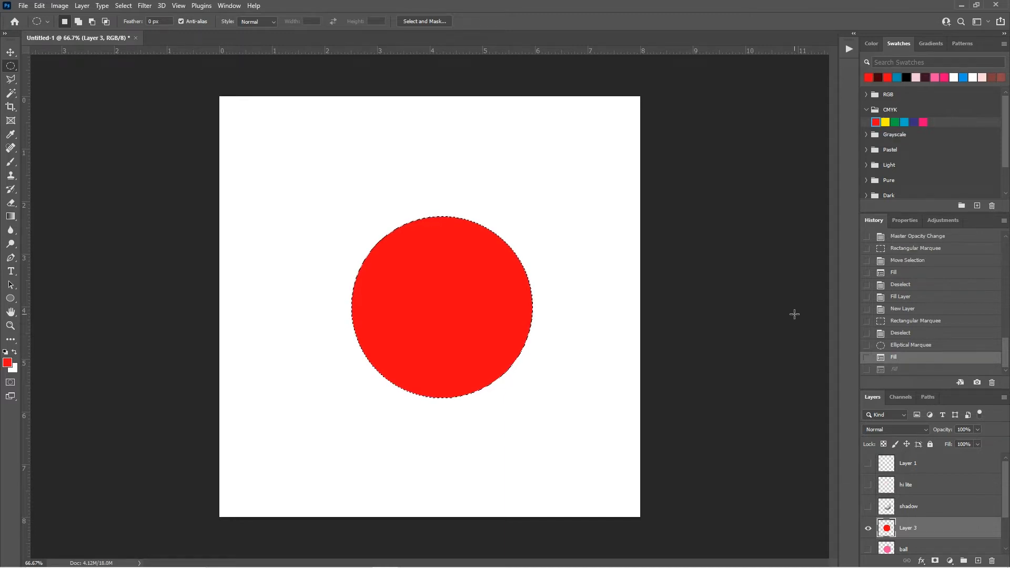
Set the foreground colour to dark red #470106, fill the circular selection on Layer 3 with it, and deselect.
left_click(6, 362)
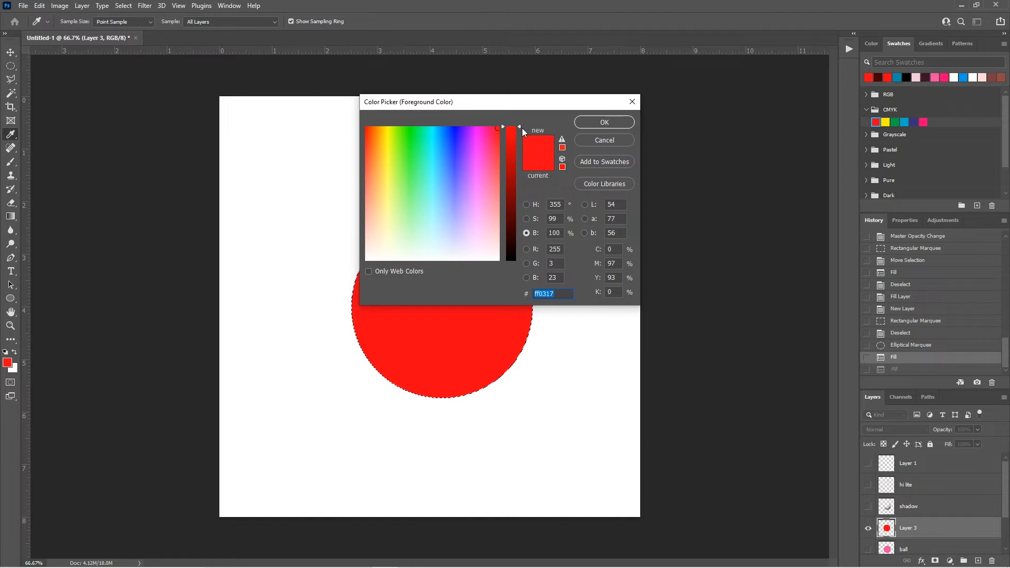
left_click_drag(514, 143, 515, 223)
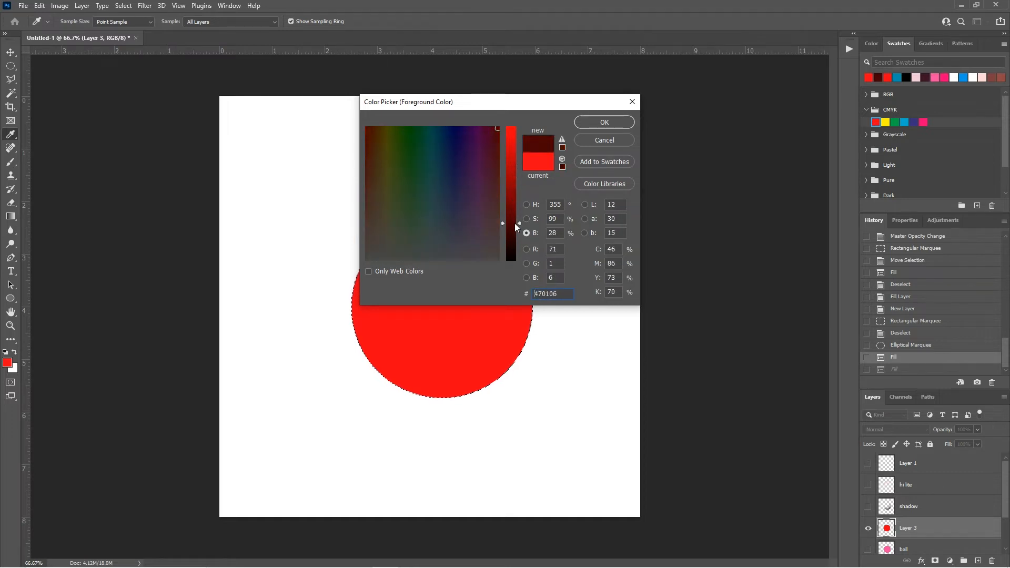
left_click(604, 122)
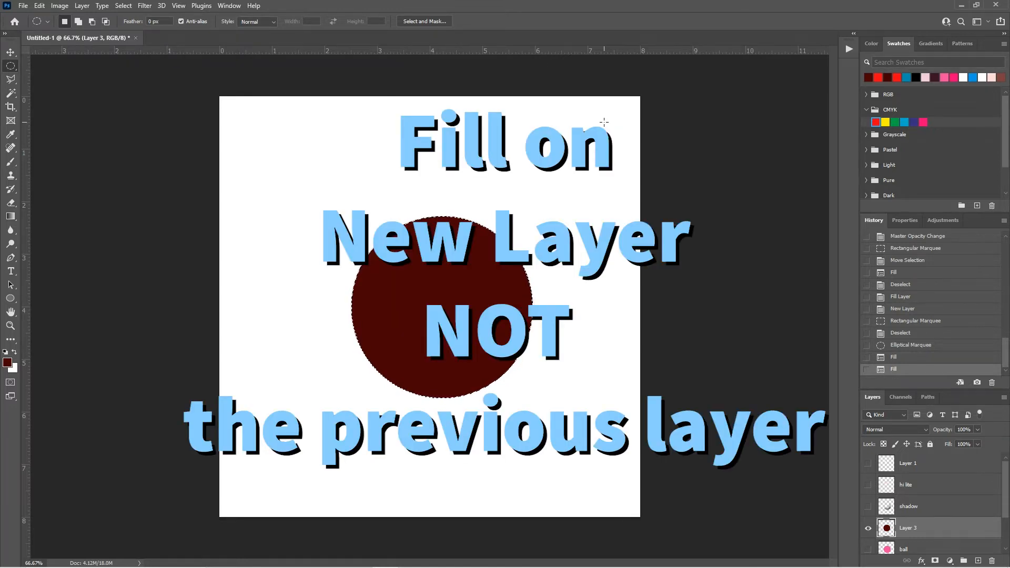
left_click(442, 367)
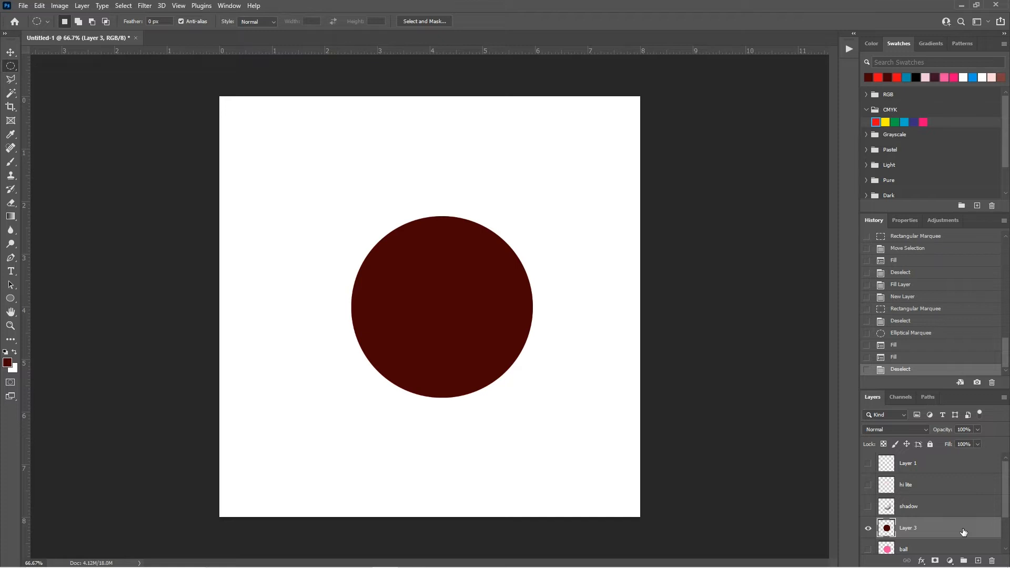
Revert to the red circle fill and instead fill the circle with dark red on a new layer above Layer 3, ending deselected.
left_click(903, 335)
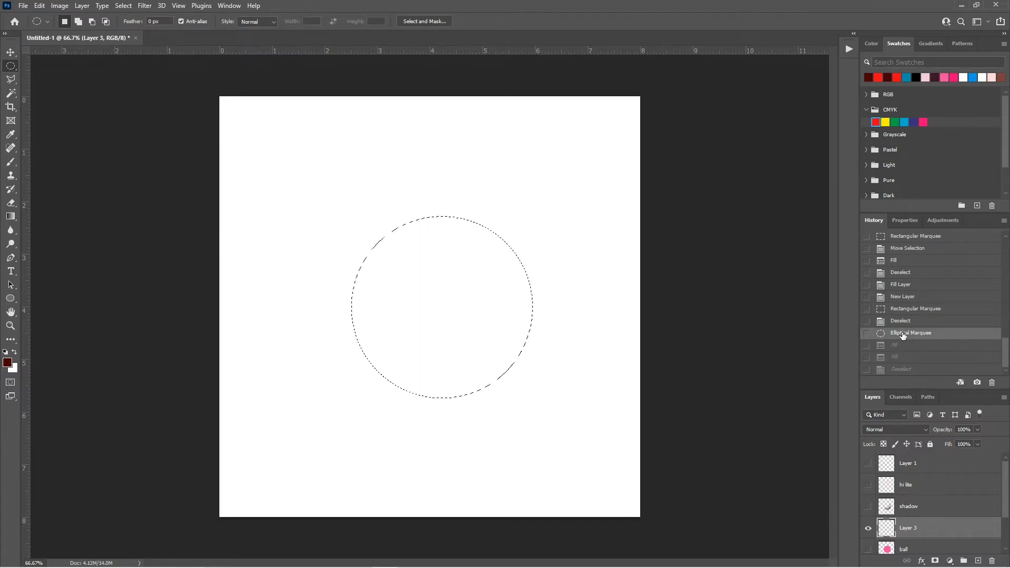
left_click(898, 345)
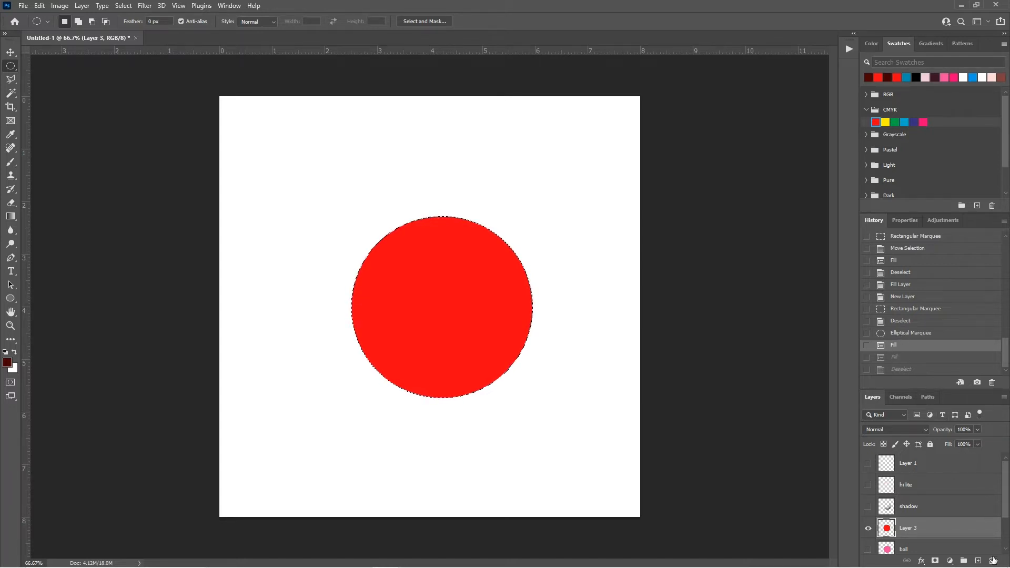
left_click(978, 560)
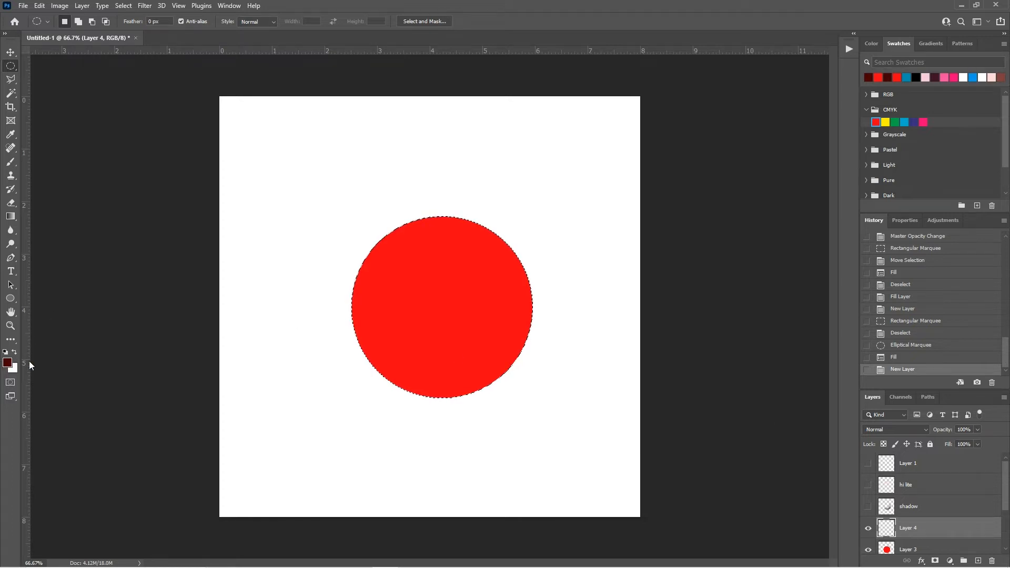
key("alt+BackSpace")
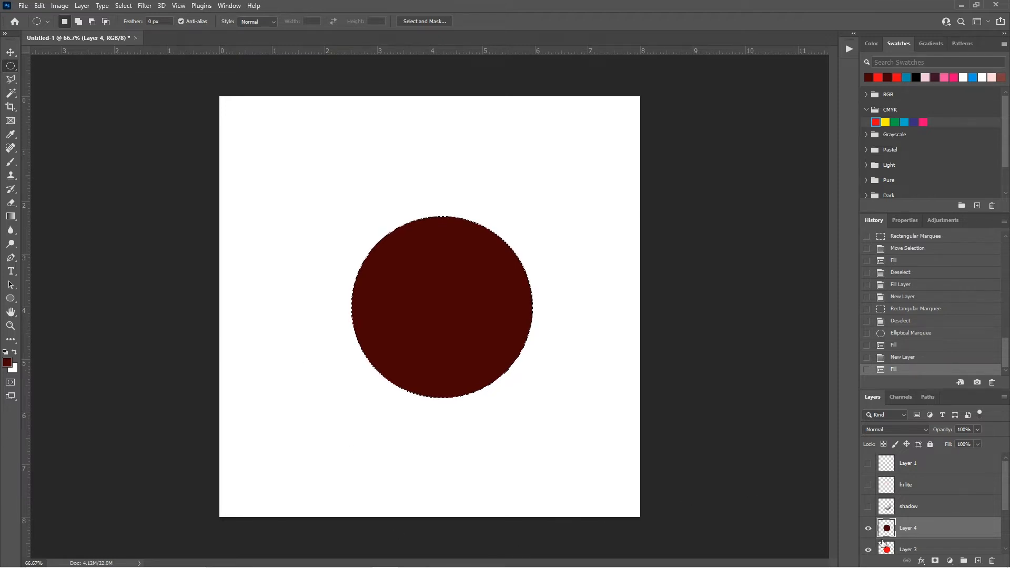
left_click(868, 530)
left_click(868, 530)
left_click(574, 440)
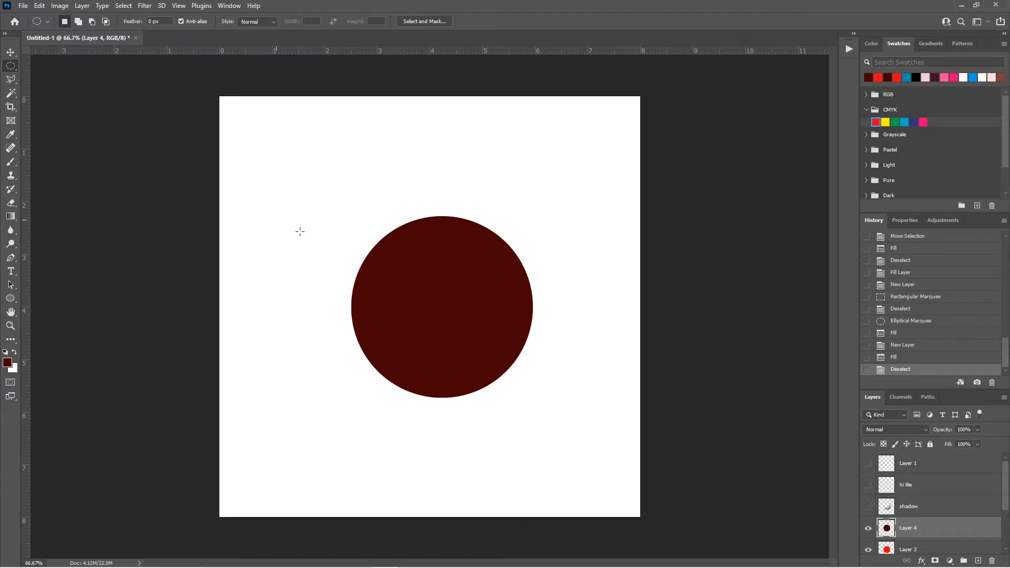
left_click_drag(326, 245, 502, 429)
left_click_drag(453, 363, 487, 332)
key("ctrl+d")
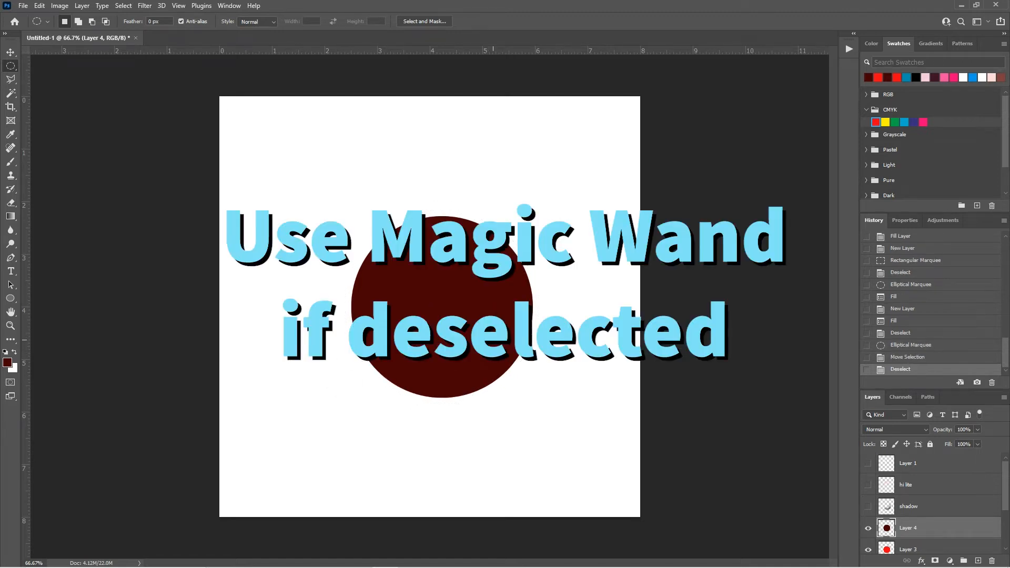
Select the dark red circle on Layer 4 with the Magic Wand tool.
left_click(10, 93)
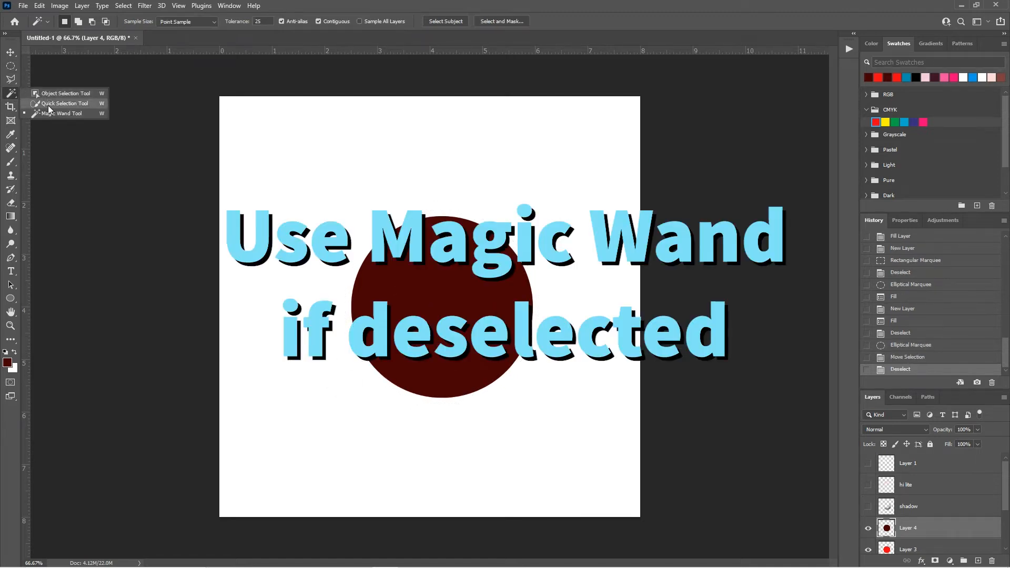
left_click(56, 115)
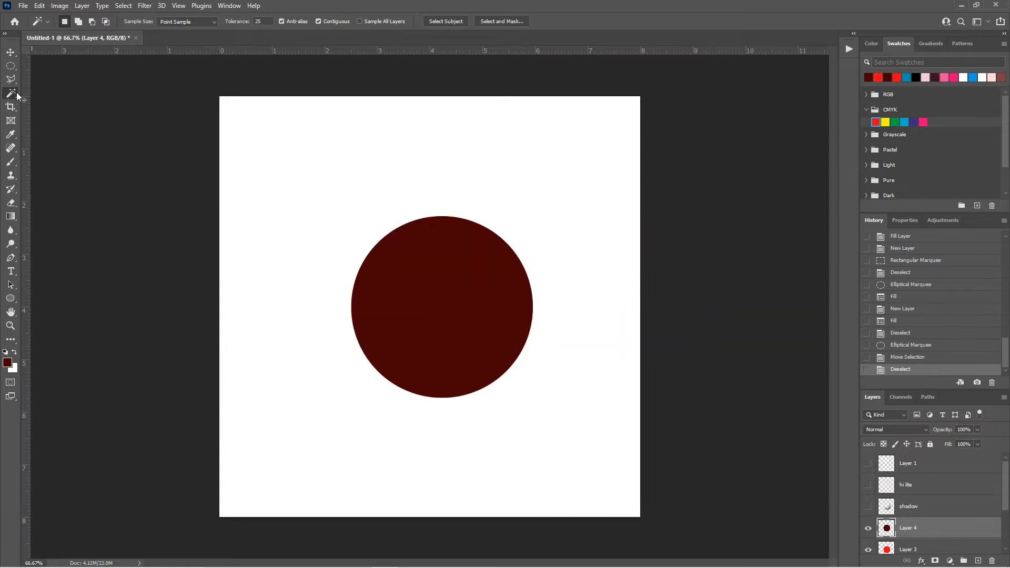
left_click(12, 93)
left_click(34, 112)
left_click(417, 344)
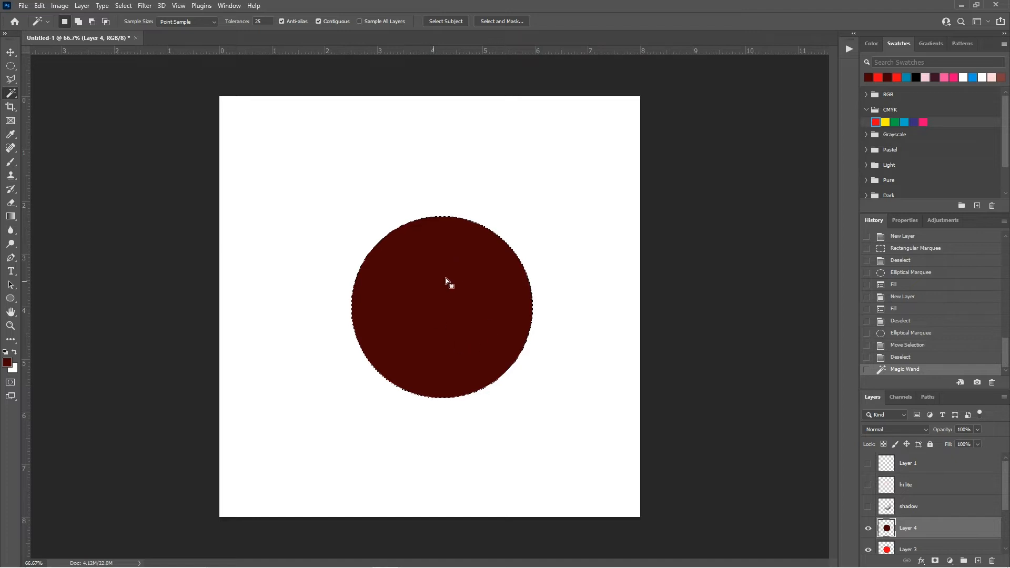
left_click(868, 528)
left_click(868, 528)
Set the foreground colour to a pale pink at 100% brightness with low saturation and fill the circle with it on a new layer.
left_click(7, 362)
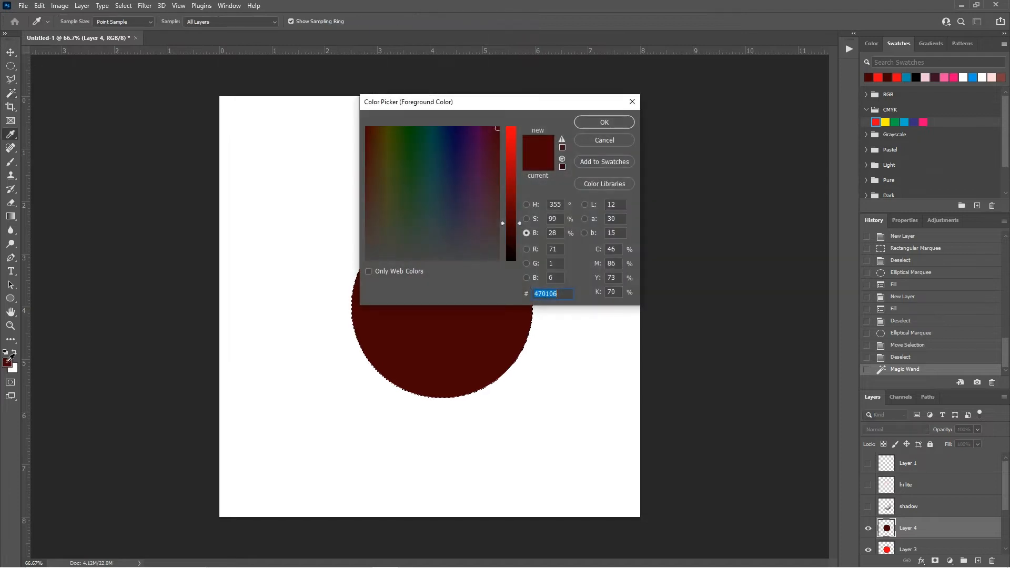
left_click_drag(518, 225, 516, 106)
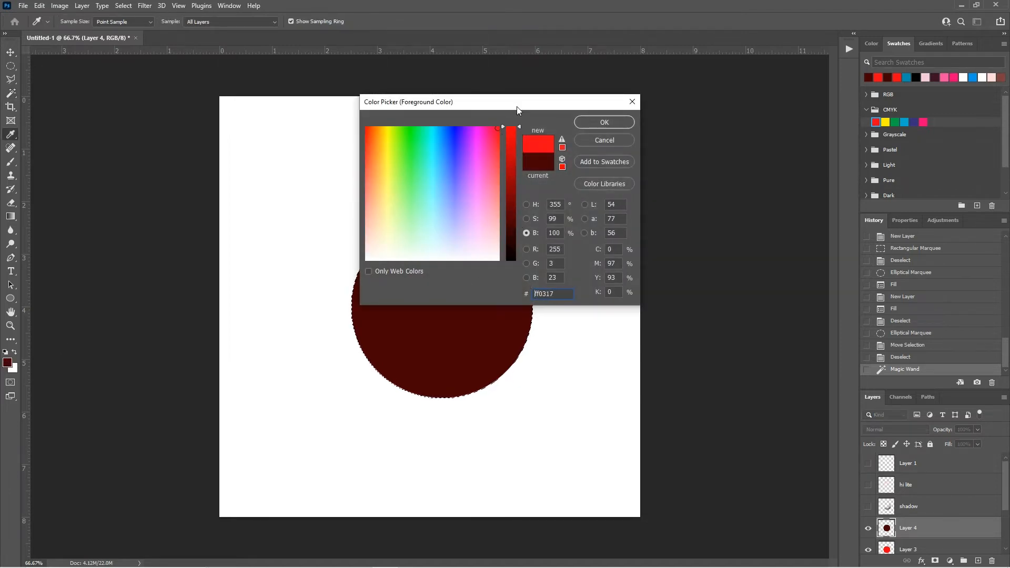
left_click(526, 218)
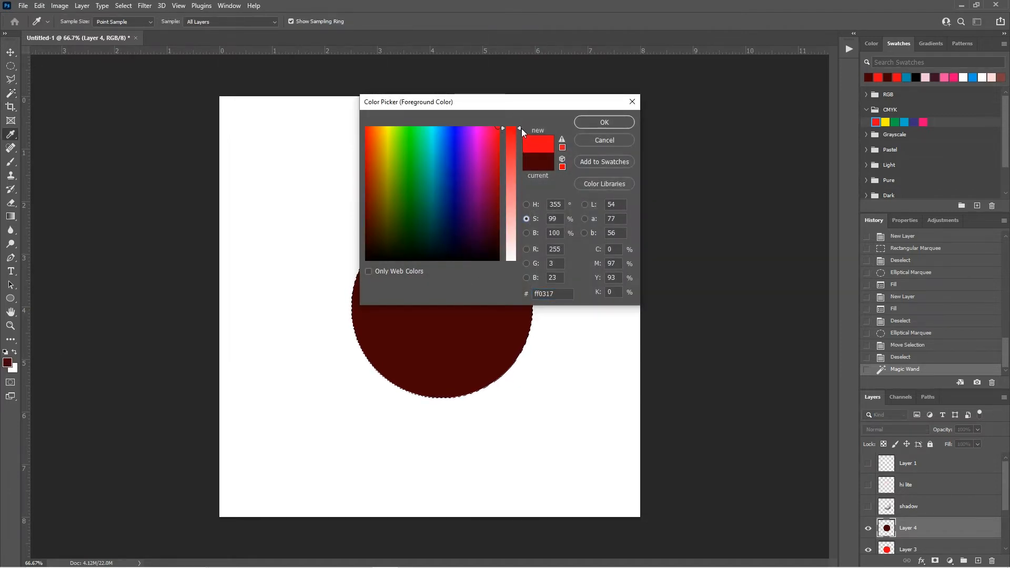
left_click_drag(517, 131, 526, 234)
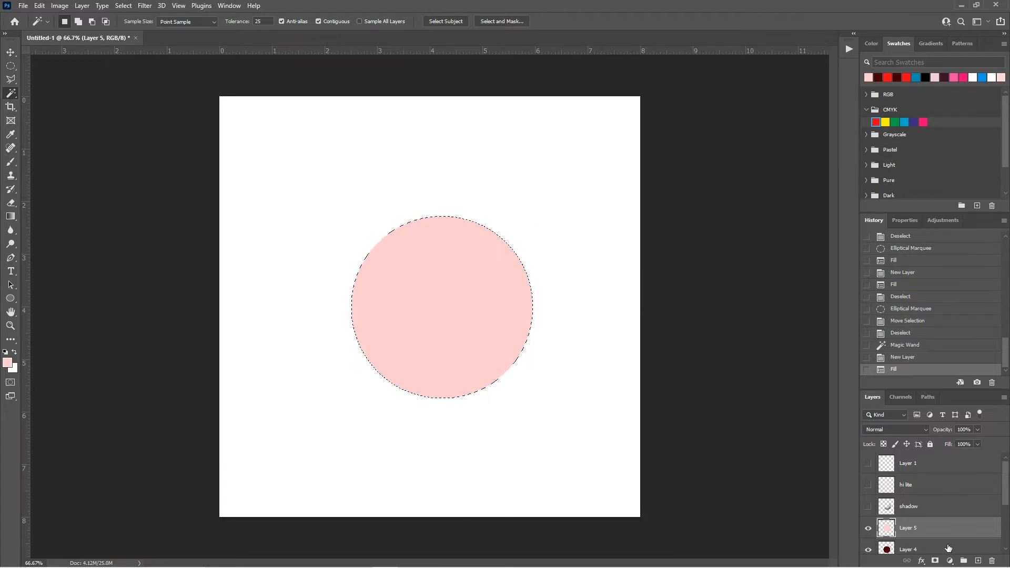
Feather the circular selection by 25 pixels, offset it down and to the right, and clear that area from the pale pink circle.
left_click(124, 6)
left_click(126, 6)
left_click(125, 6)
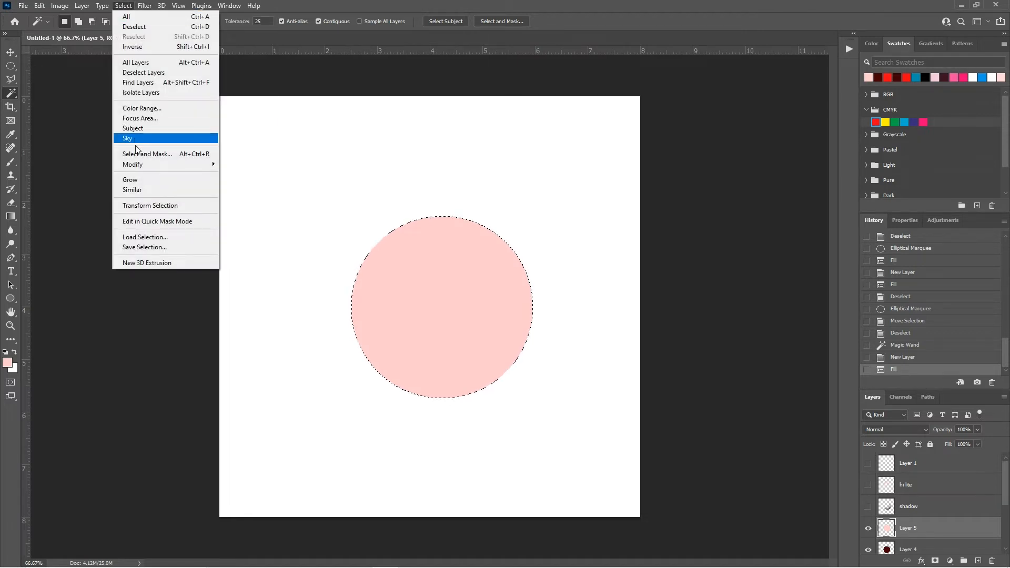
mouse_move(159, 165)
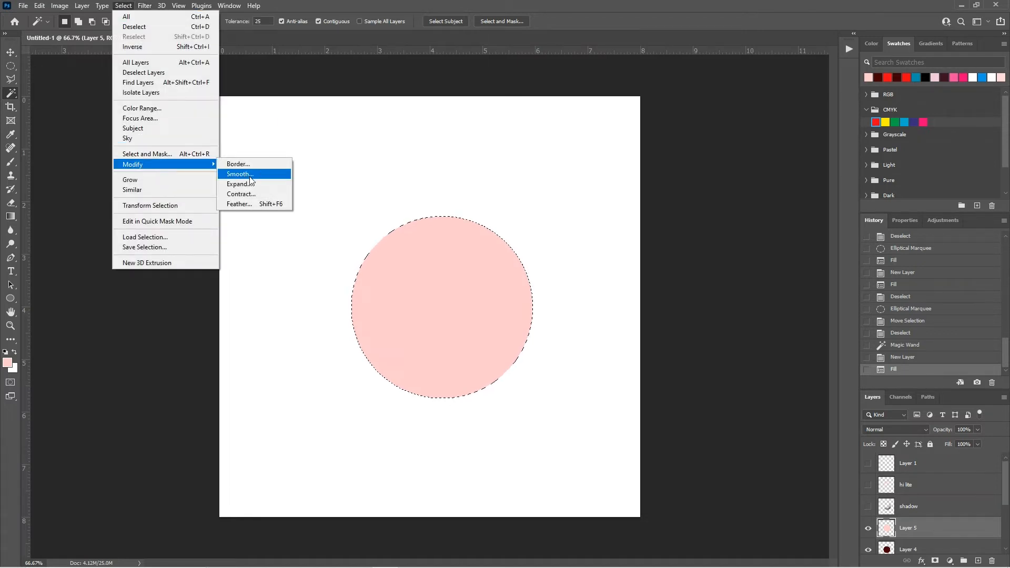
left_click(237, 204)
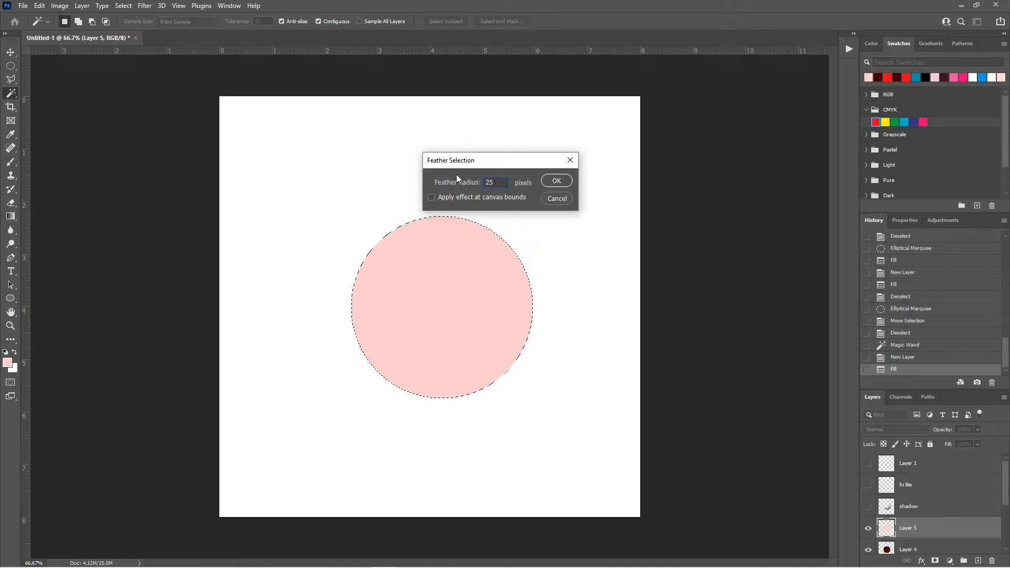
key("Return")
left_click_drag(420, 270, 441, 299)
key("Delete")
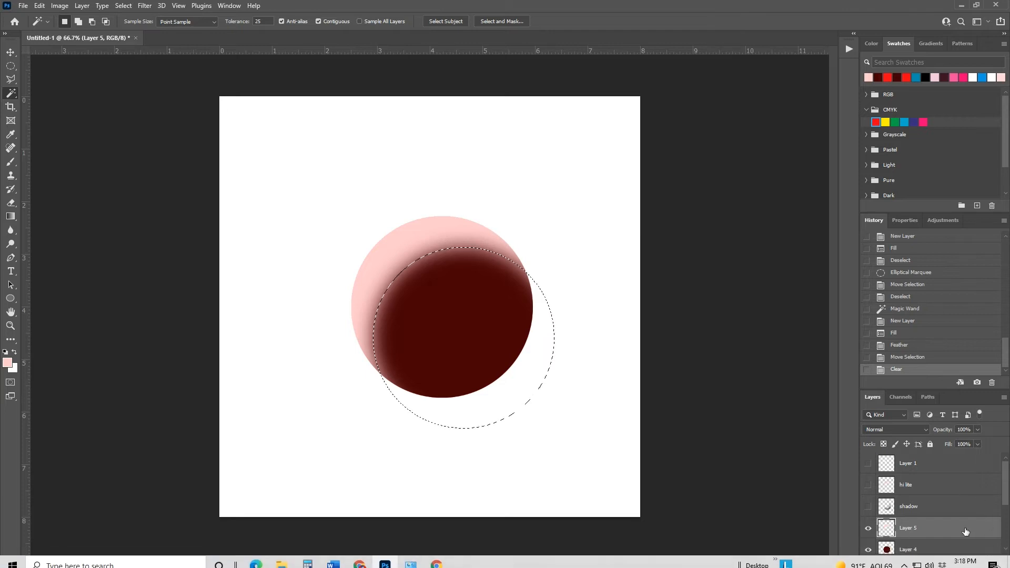
On Layer 4, offset the feathered selection up and to the left, clear that area from the dark red circle, and deselect.
left_click(964, 547)
left_click_drag(475, 288, 438, 224)
key("Delete")
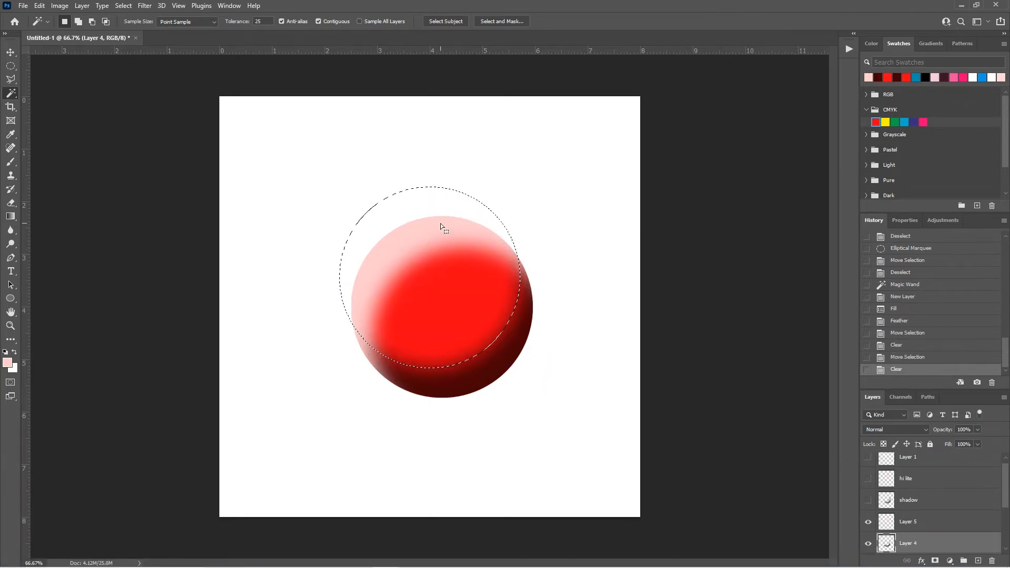
key("ctrl+d")
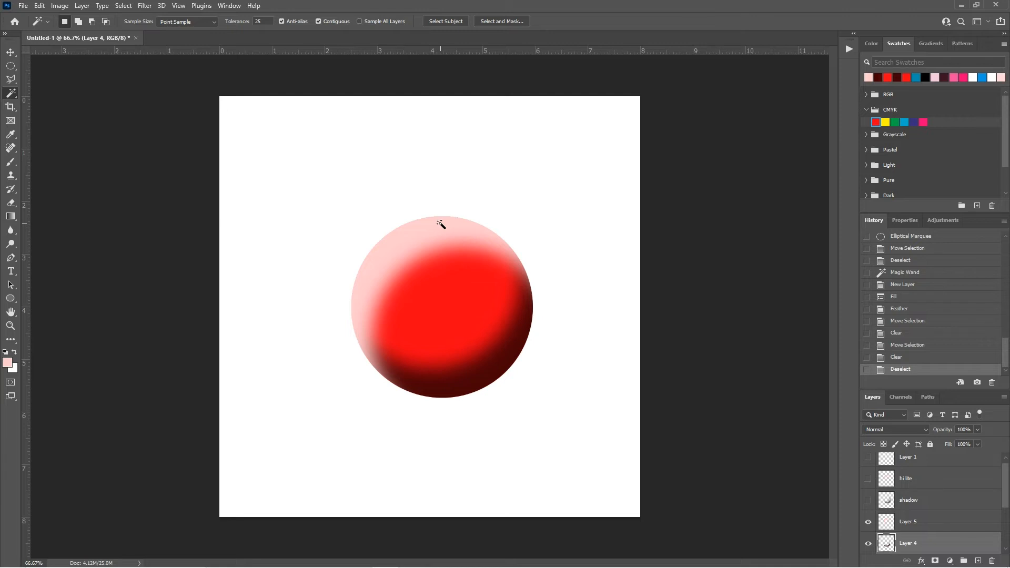
Return to the history state of the pale pink fill and feather the circular selection by 100 pixels.
left_click(946, 322)
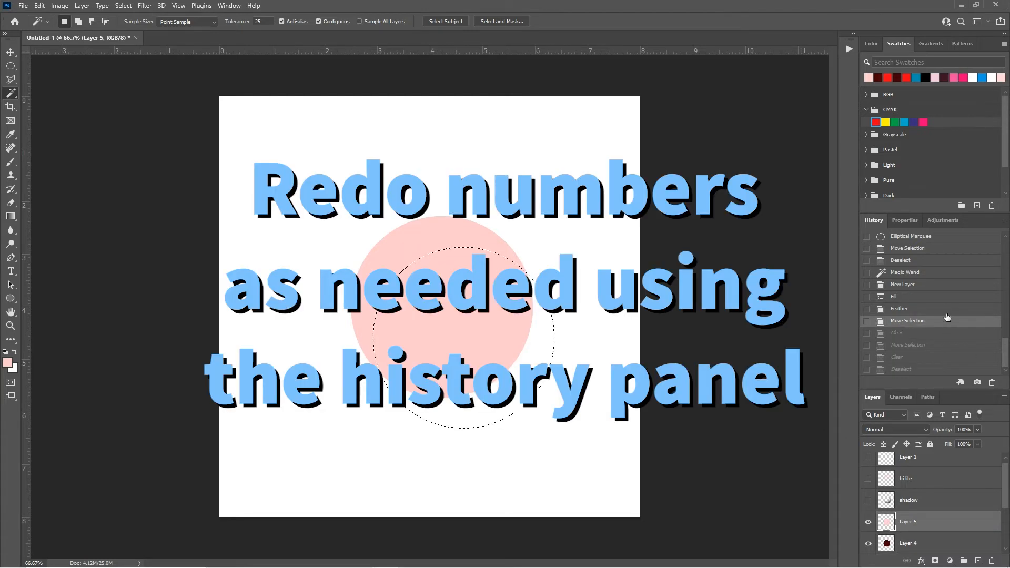
left_click(940, 296)
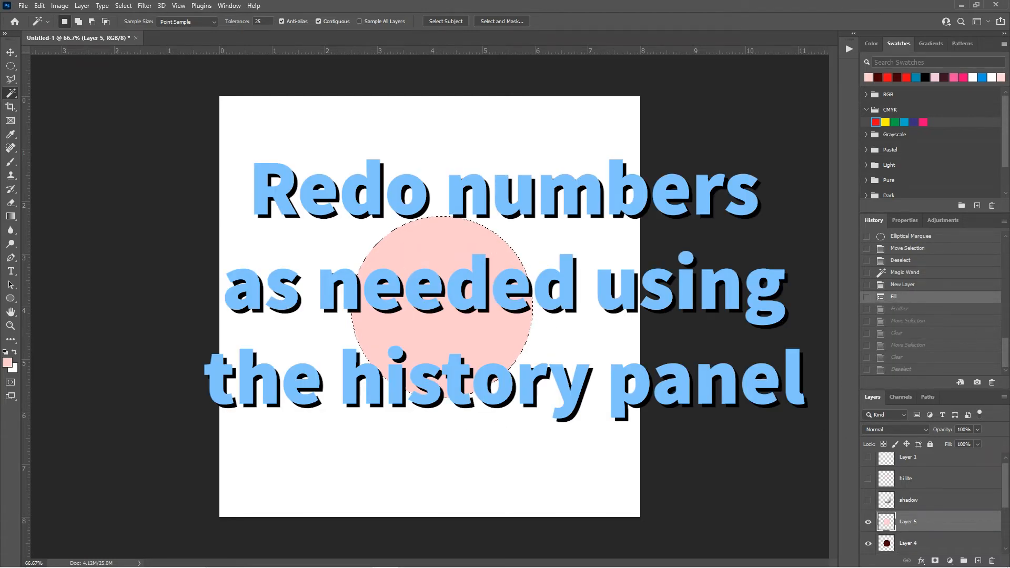
left_click(144, 6)
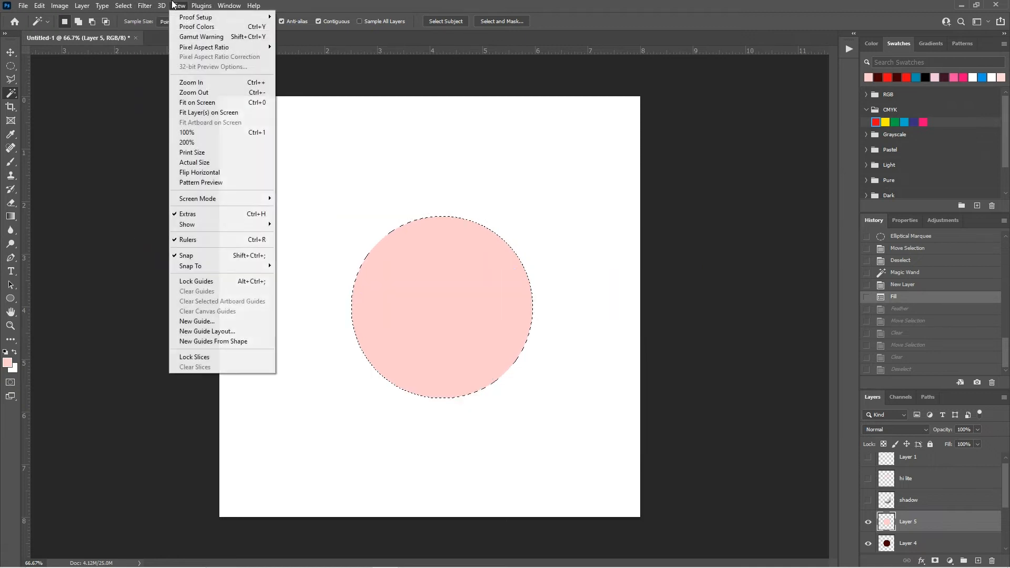
mouse_move(123, 6)
mouse_move(163, 166)
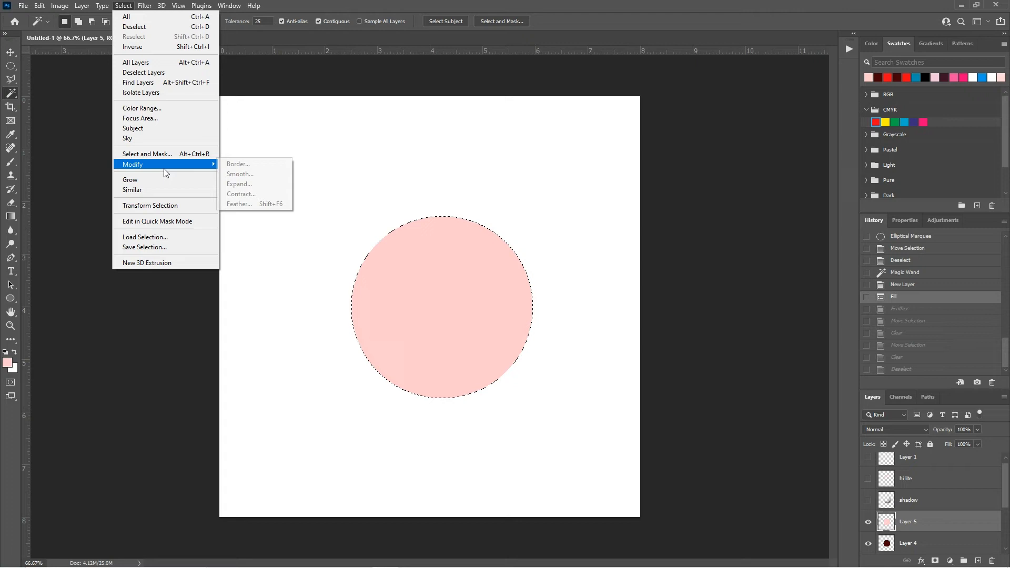
left_click(250, 204)
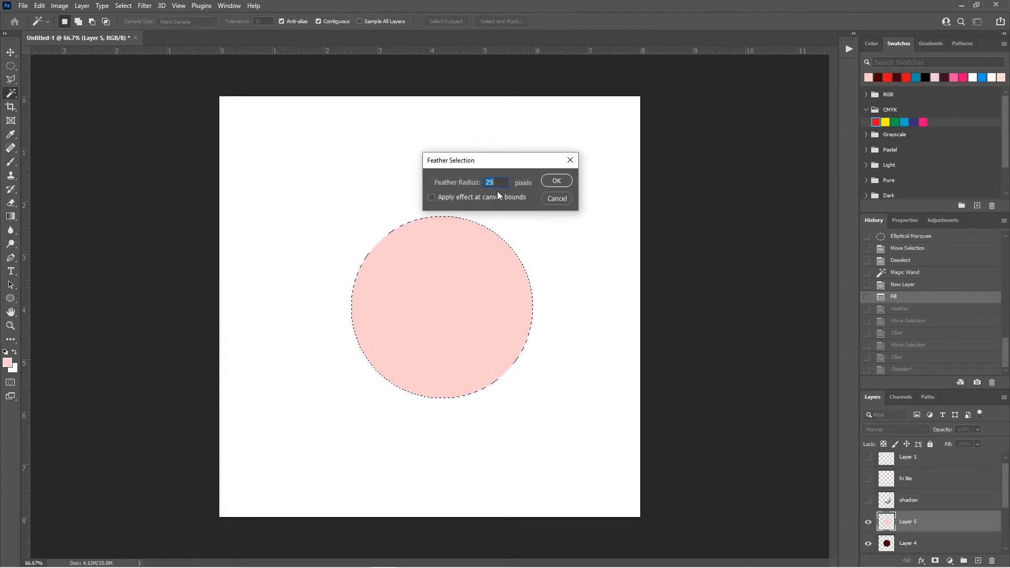
type("100")
key("Return")
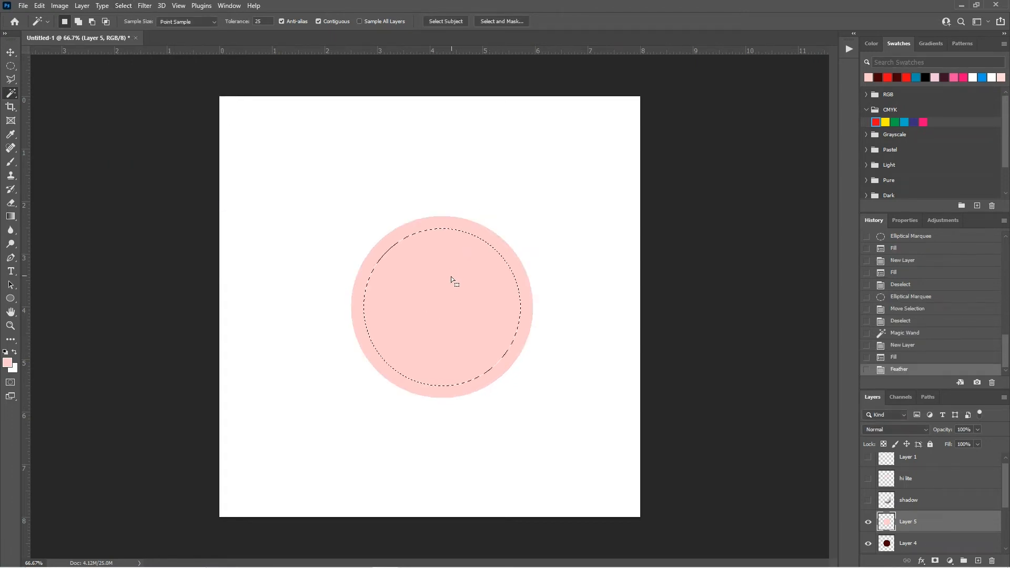
Offset the feathered selection to clear it repeatedly from the pale pink circle and from the dark red circle on Layer 4, and deselect.
left_click_drag(449, 288, 440, 247)
key("Delete")
key("Delete")
key("Delete")
left_click(941, 541)
key("Delete")
key("ctrl+d")
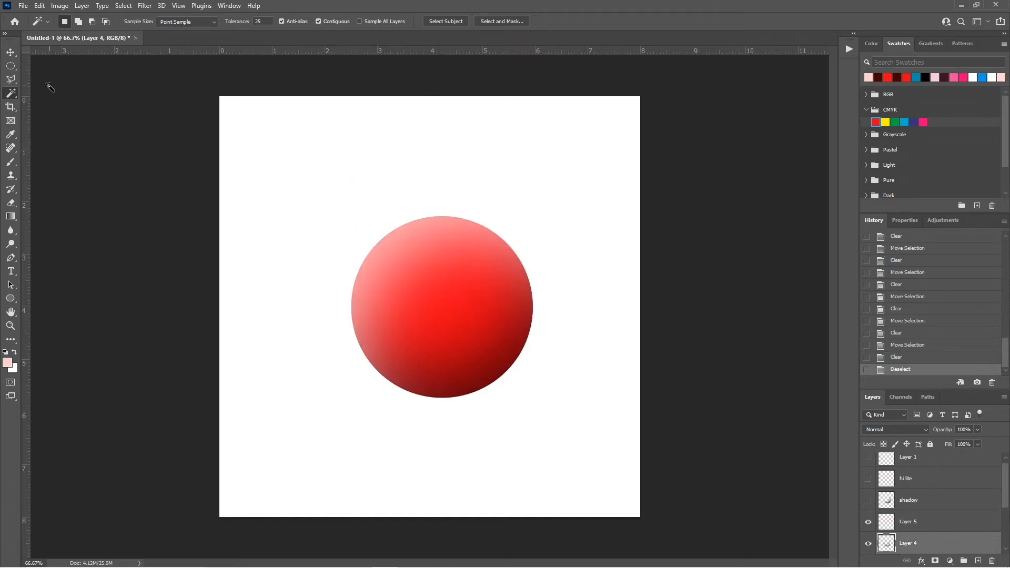
Select a narrow upright ellipse on the upper left of the red ball and fill it with white on a new layer.
left_click(12, 69)
left_click(58, 78)
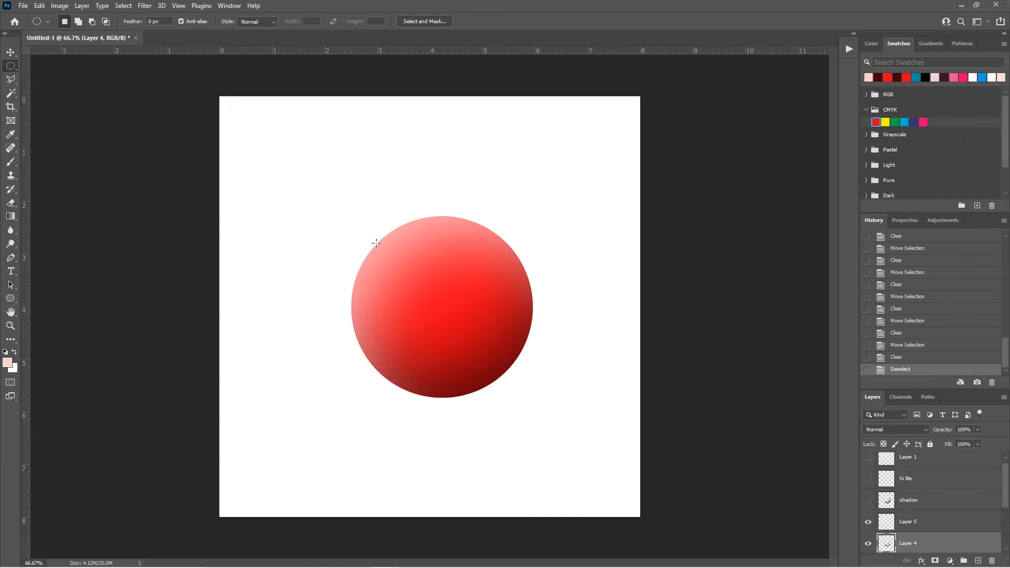
left_click_drag(399, 251, 427, 308)
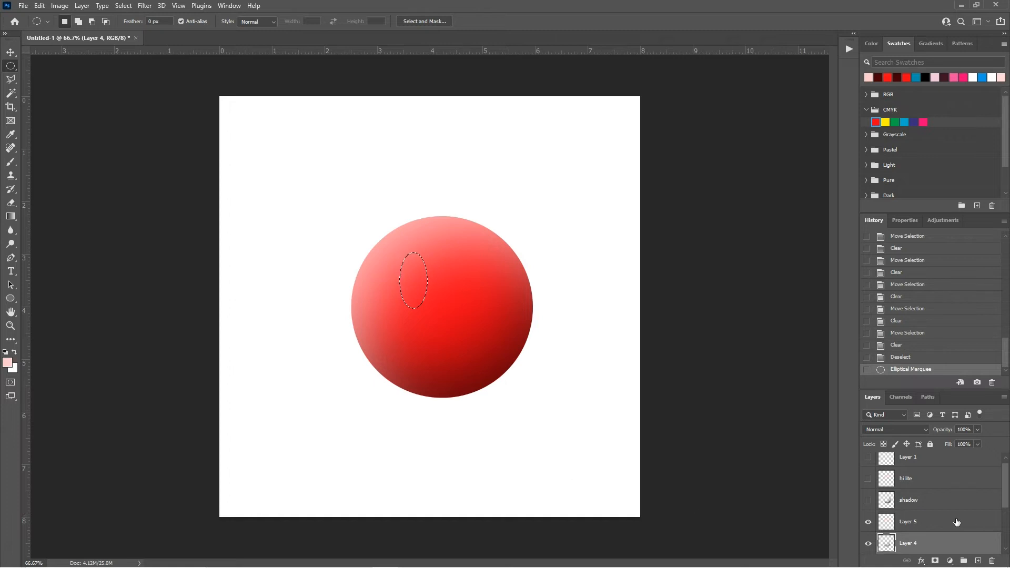
left_click(978, 561)
key("ctrl+BackSpace")
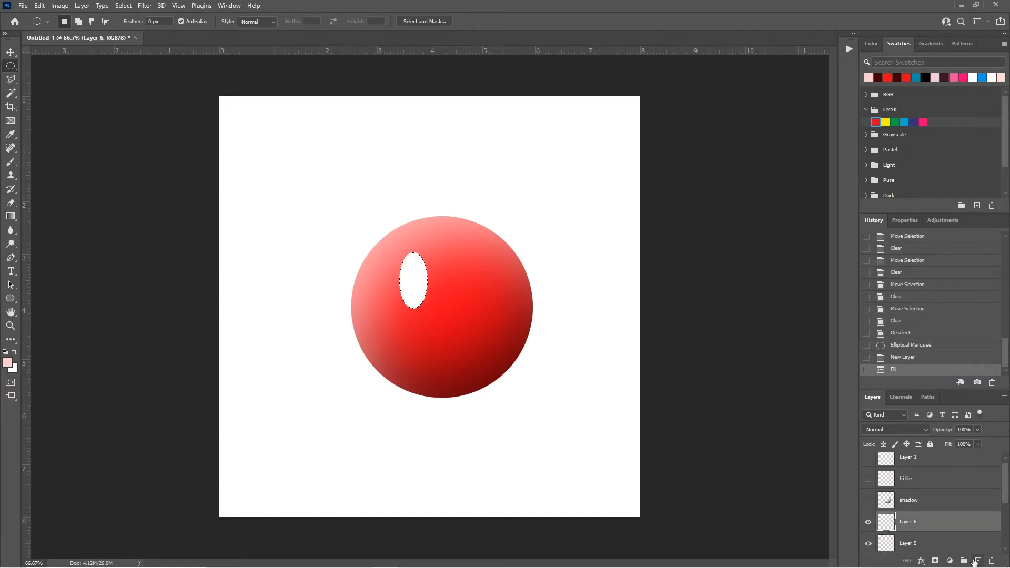
key("z")
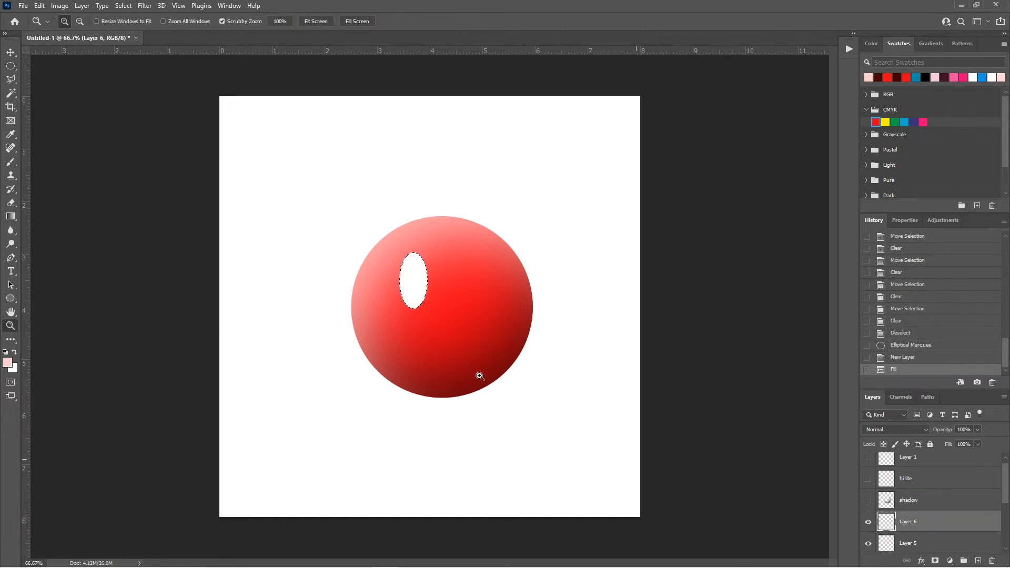
left_click(421, 293)
left_click(424, 295)
left_click(423, 294)
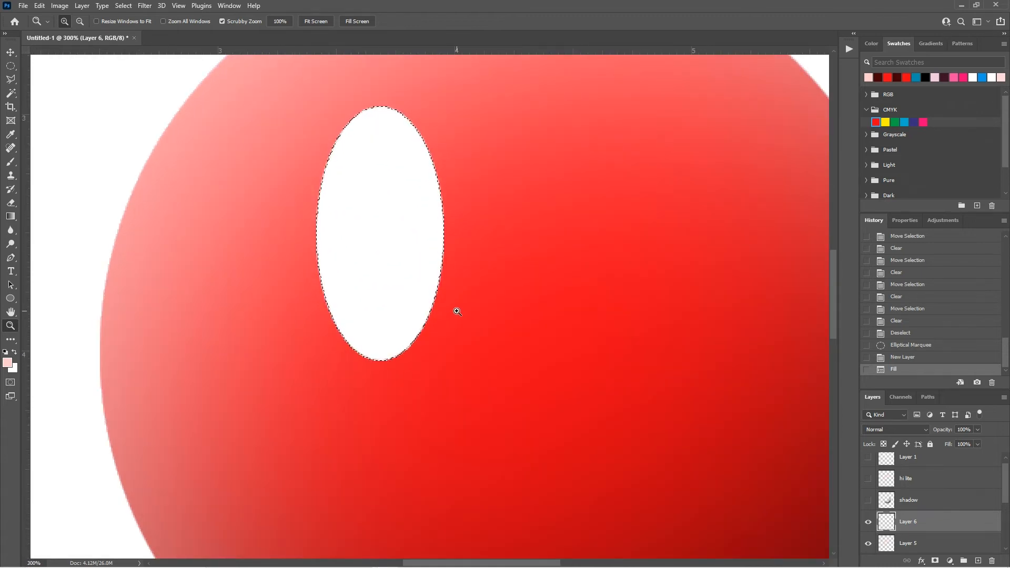
left_click(145, 5)
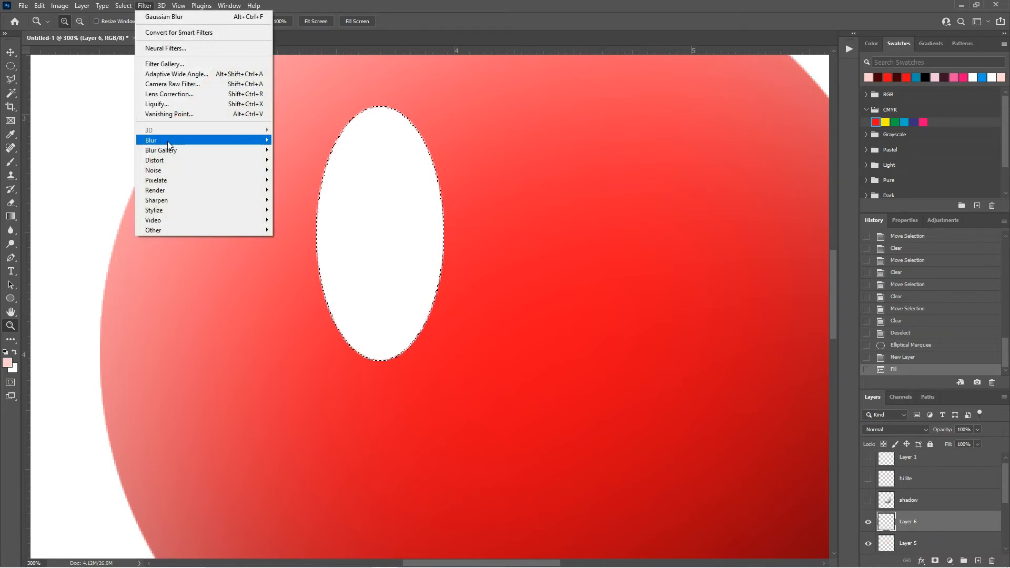
mouse_move(168, 140)
left_click(300, 180)
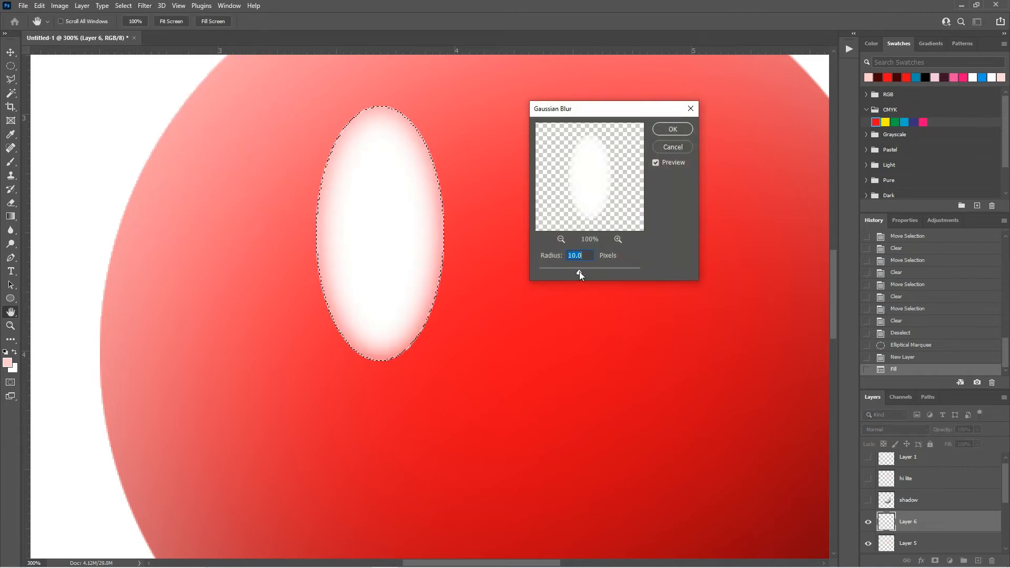
left_click_drag(579, 271, 575, 270)
type("10")
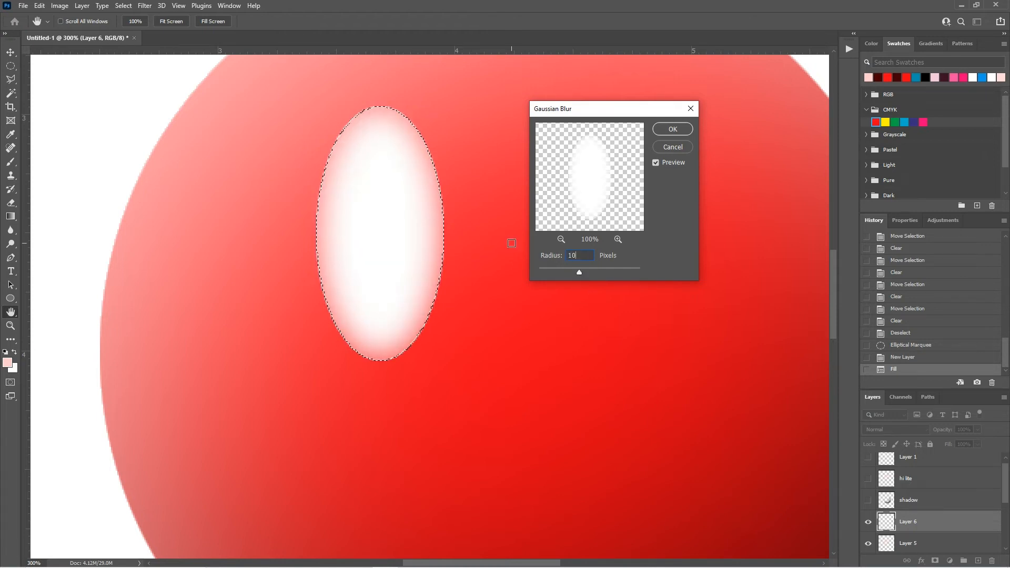
left_click(673, 148)
key("z")
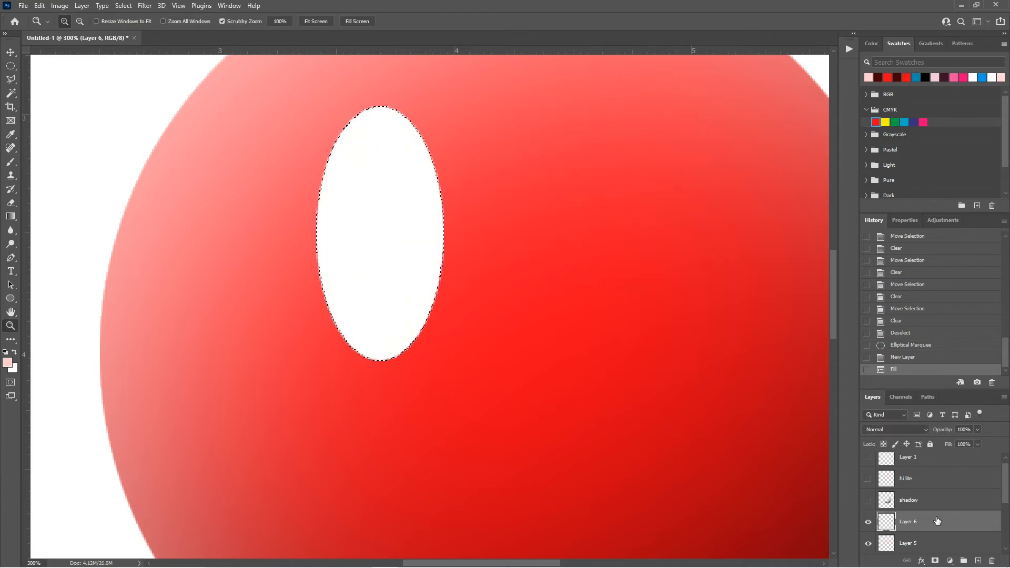
Deselect the white ellipse and soften it with a Gaussian Blur of 8 pixels.
key("ctrl+d")
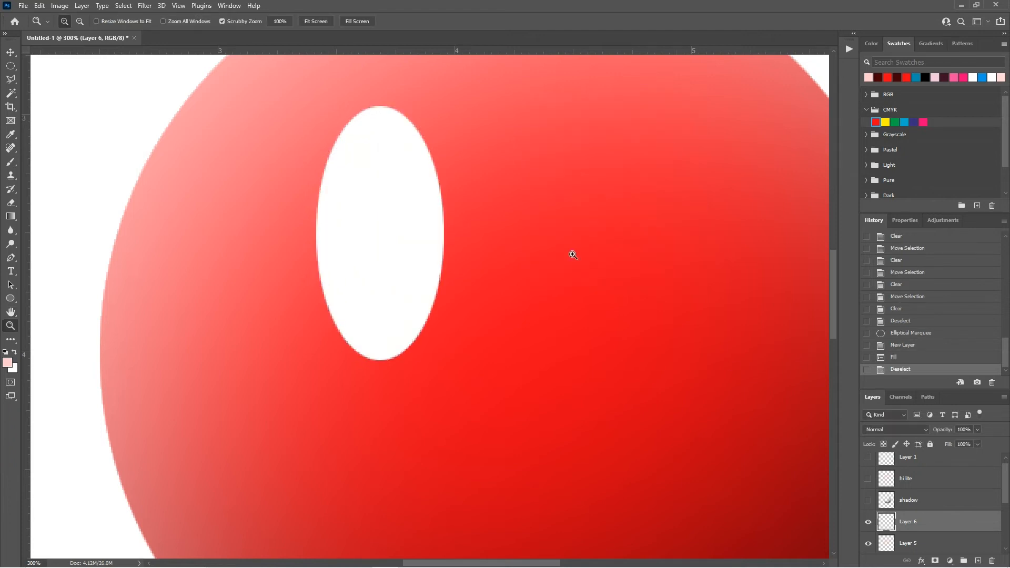
left_click(144, 6)
mouse_move(184, 140)
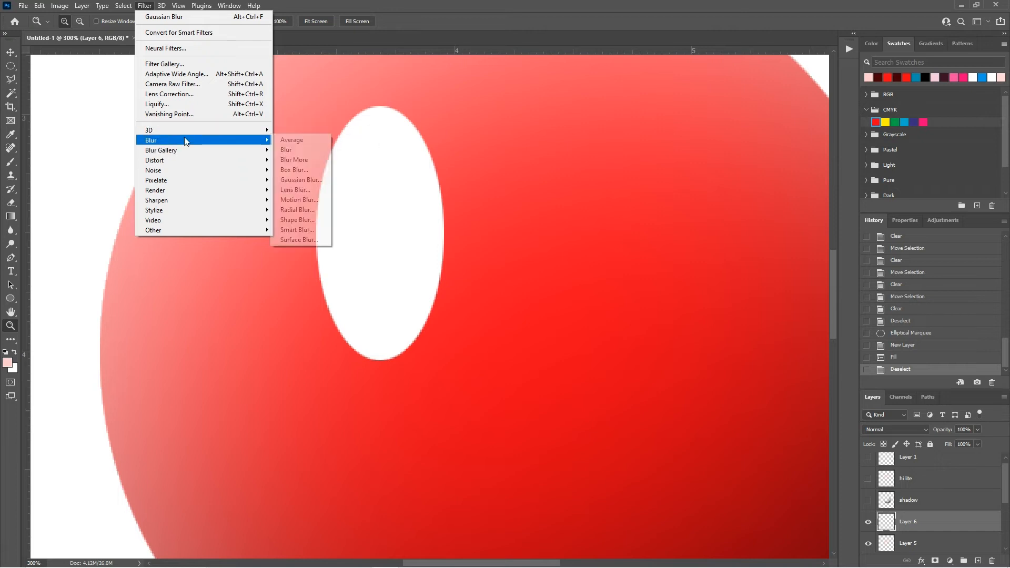
left_click(307, 180)
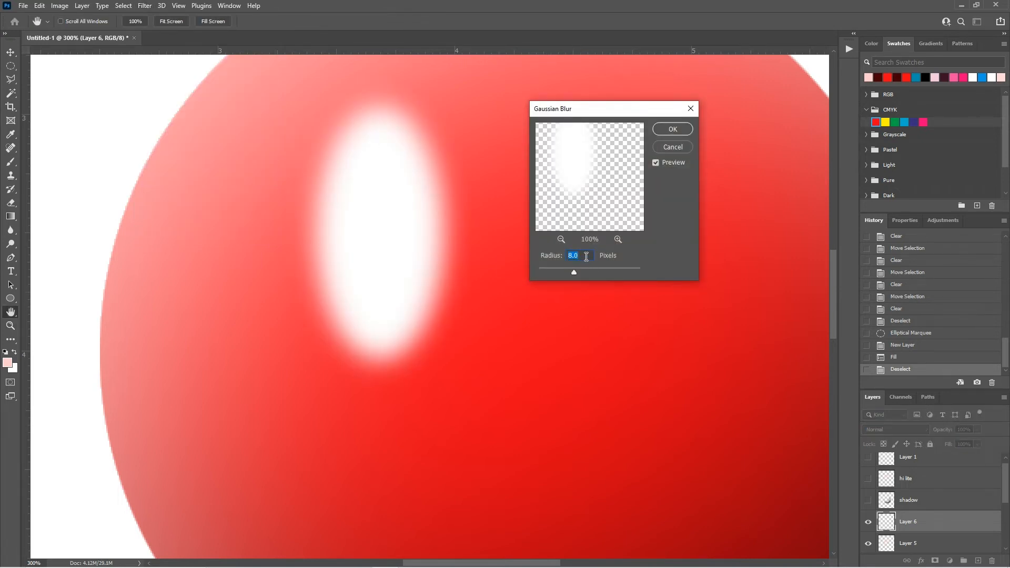
left_click(672, 129)
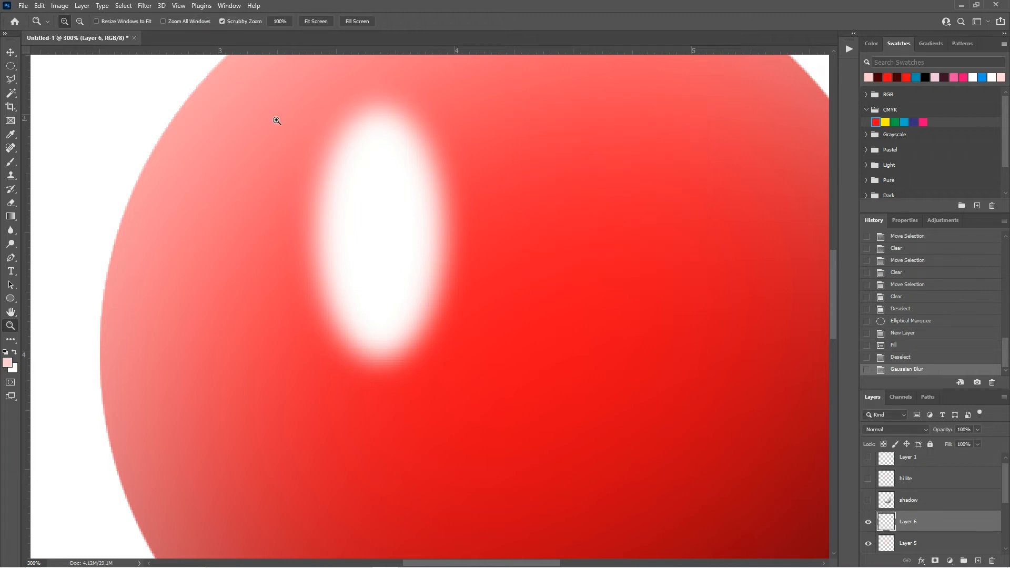
Draw a second upright elliptical selection to the right of the blurred one on Layer 6 and fill it with white.
left_click(11, 67)
left_click_drag(518, 104, 631, 368)
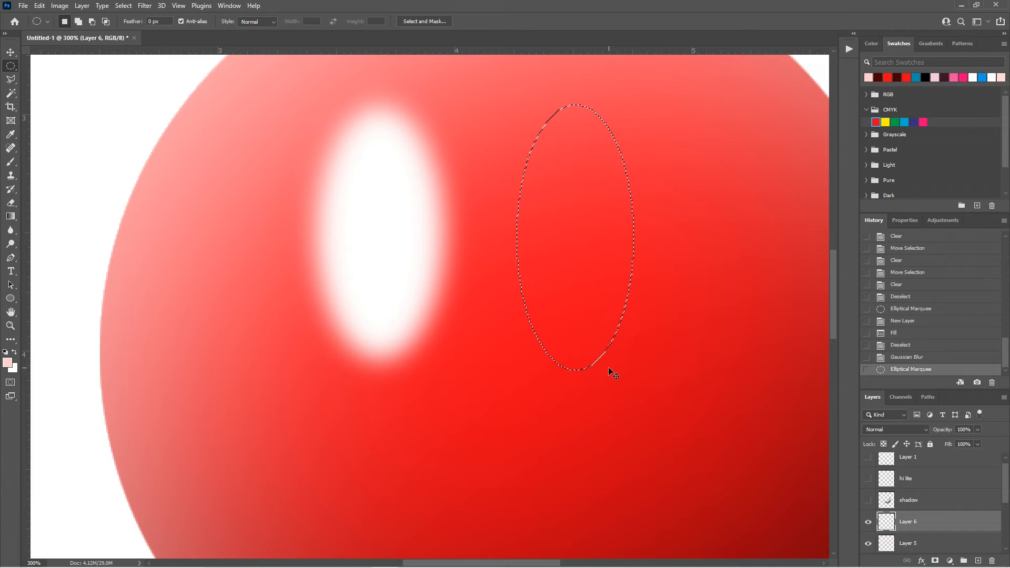
key("ctrl+BackSpace")
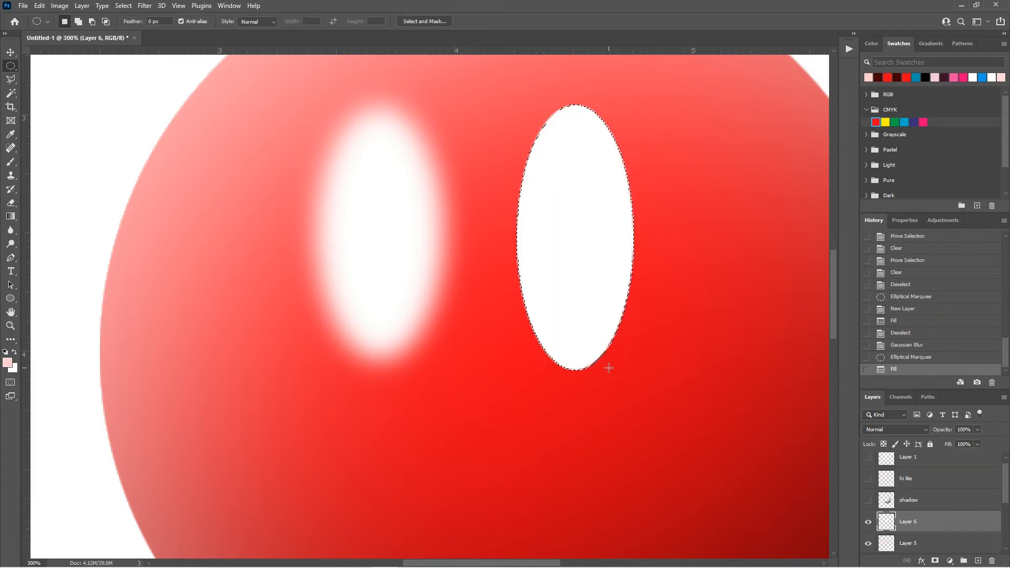
Apply a Gaussian Blur of 8 pixels to the second white ellipse while its selection is still active.
left_click(146, 6)
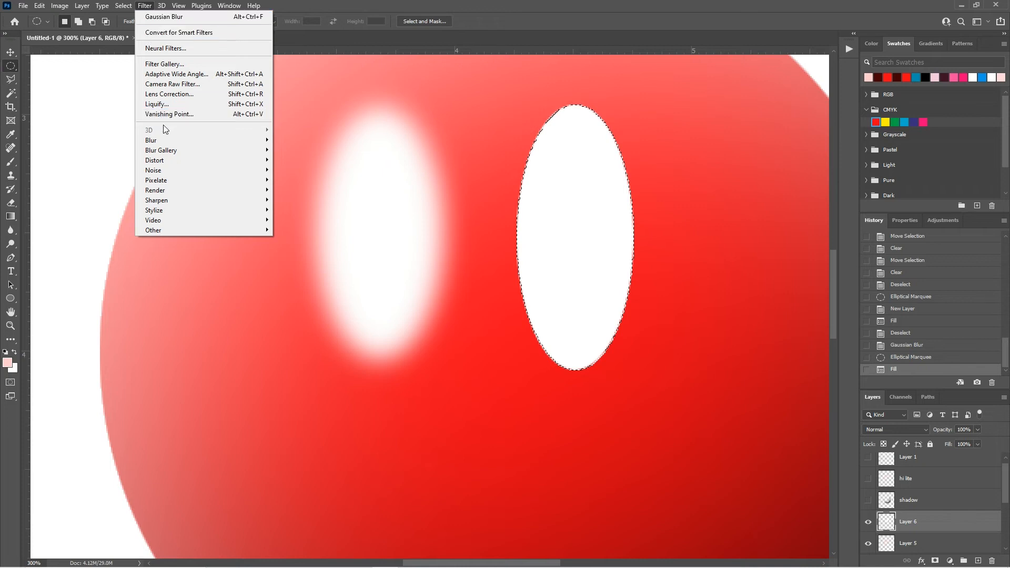
mouse_move(171, 139)
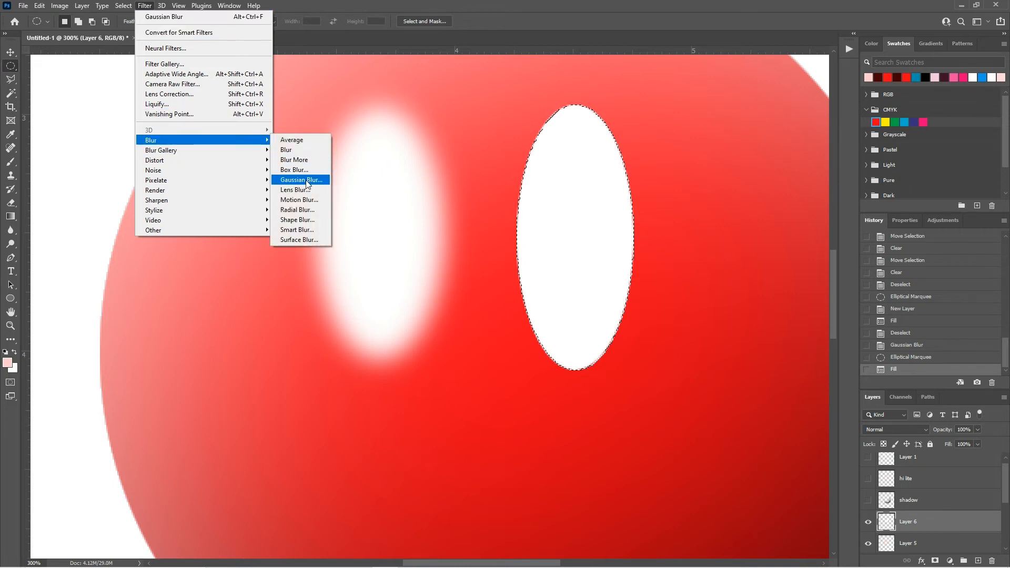
left_click(307, 183)
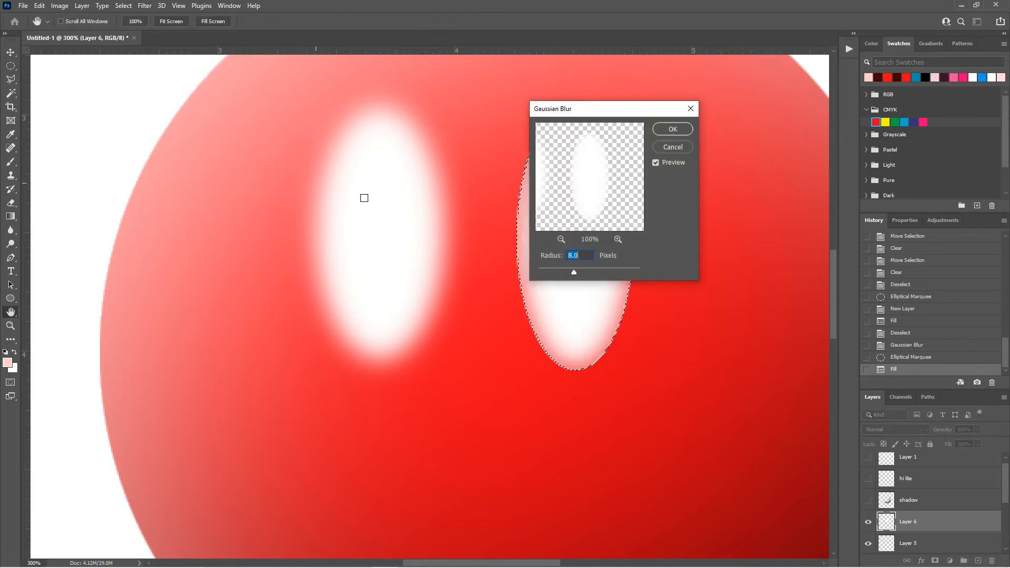
left_click(673, 129)
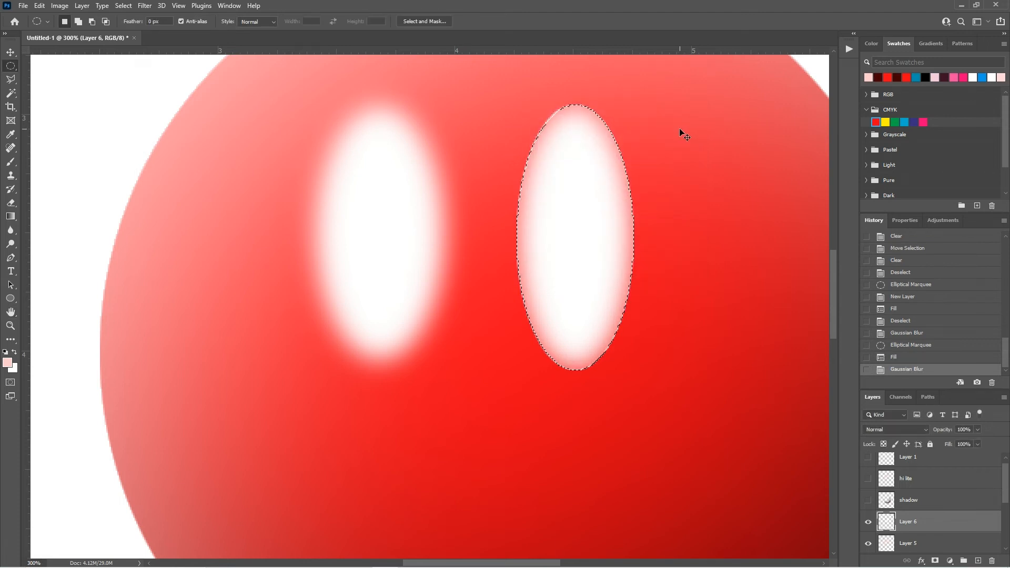
Deselect the second white ellipse and delete Layer 6 with both test ellipses.
key("ctrl+d")
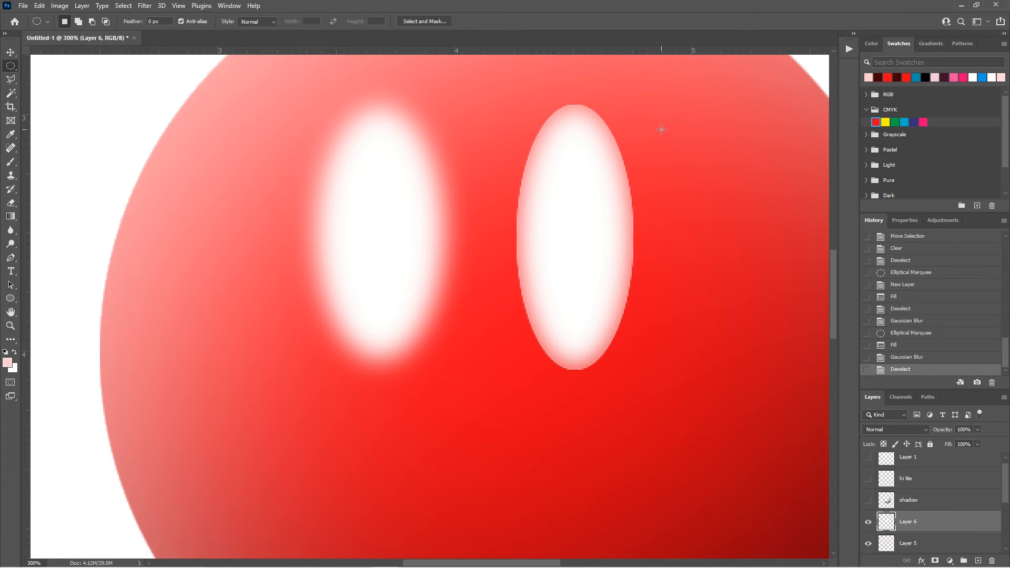
key("ctrl+z")
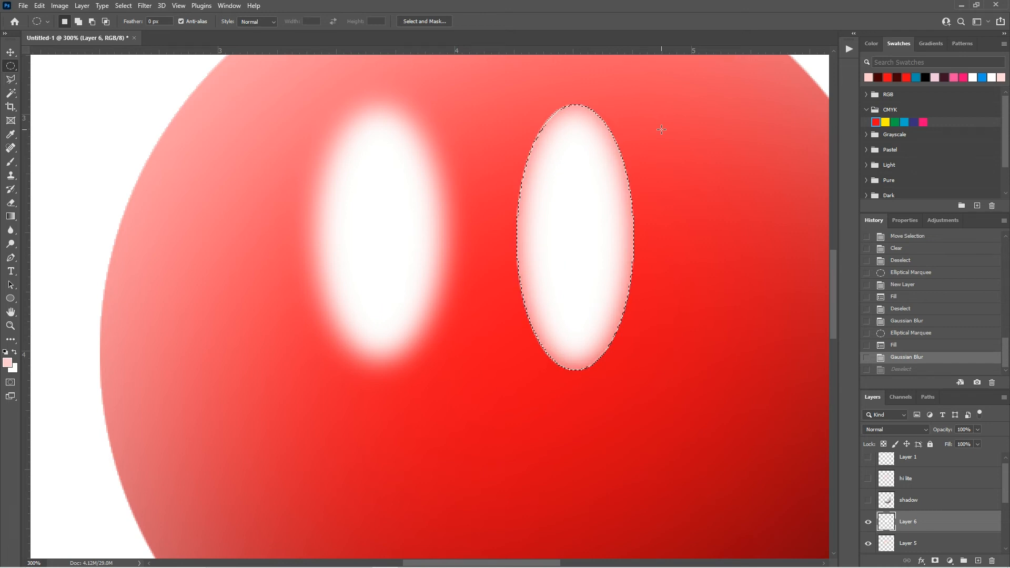
left_click(638, 128)
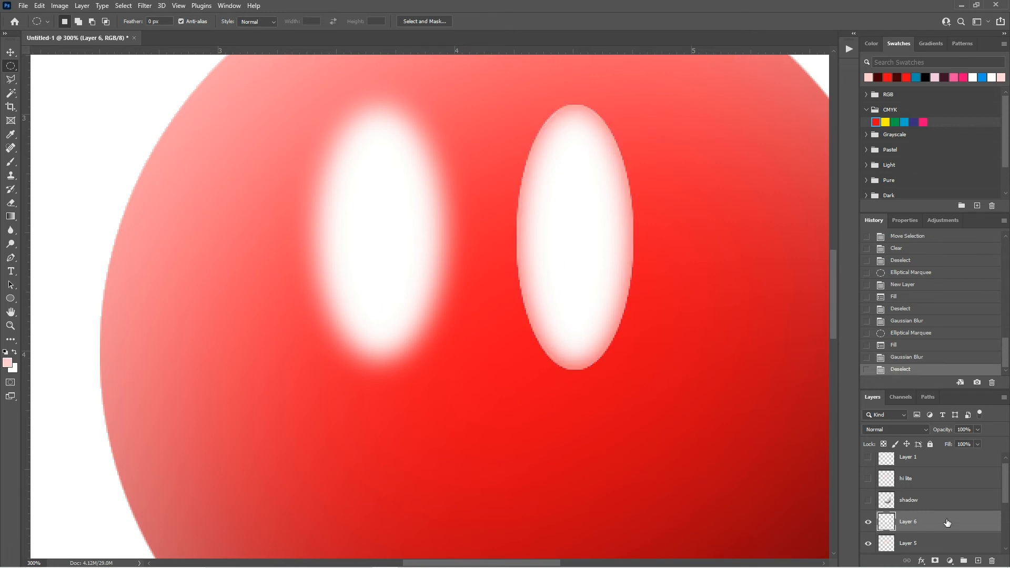
left_click_drag(951, 522, 992, 561)
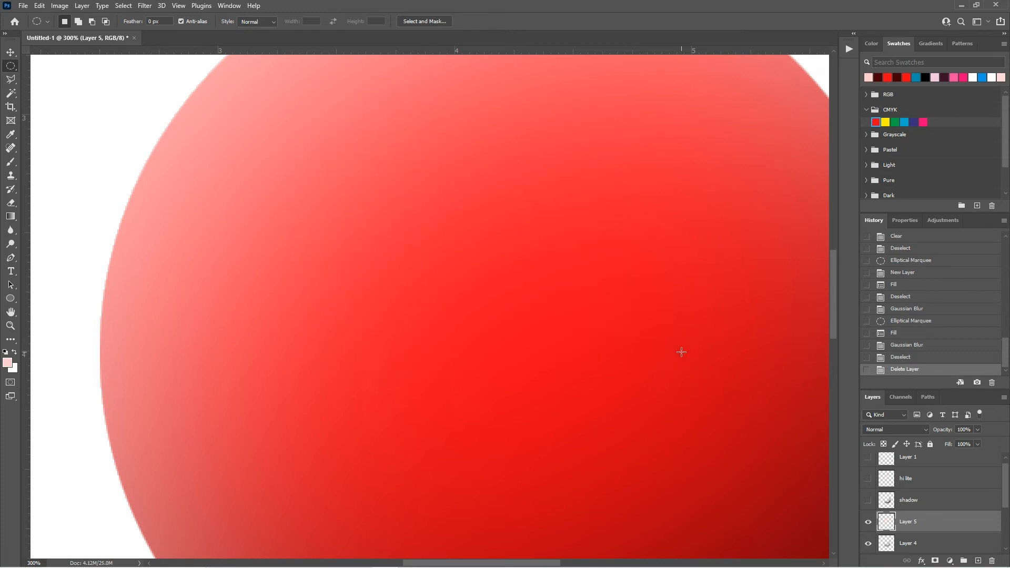
Draw a wide, flat elliptical selection across the lower edge of the red ball with the Elliptical Marquee tool.
key("z")
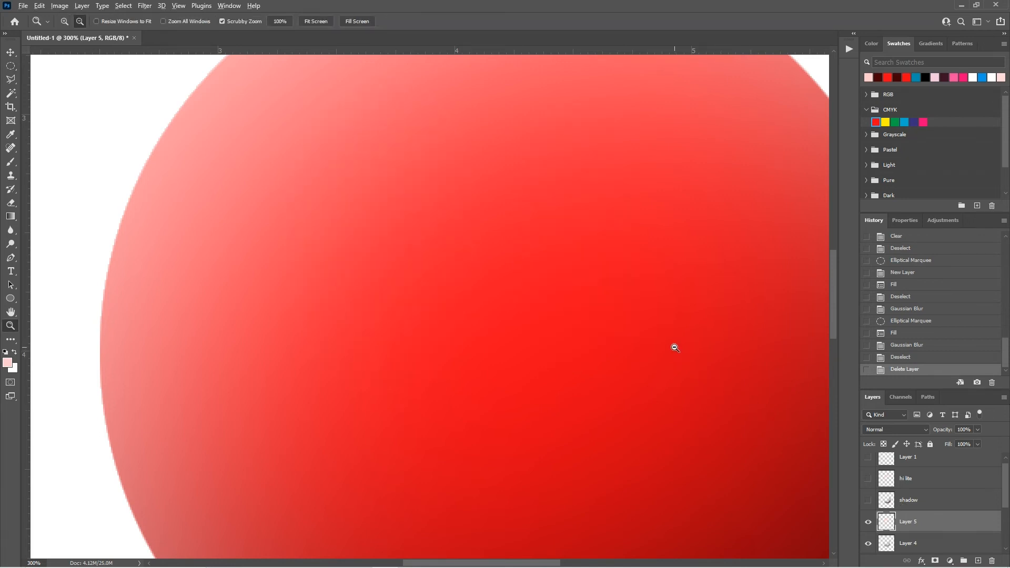
left_click(675, 348, "alt")
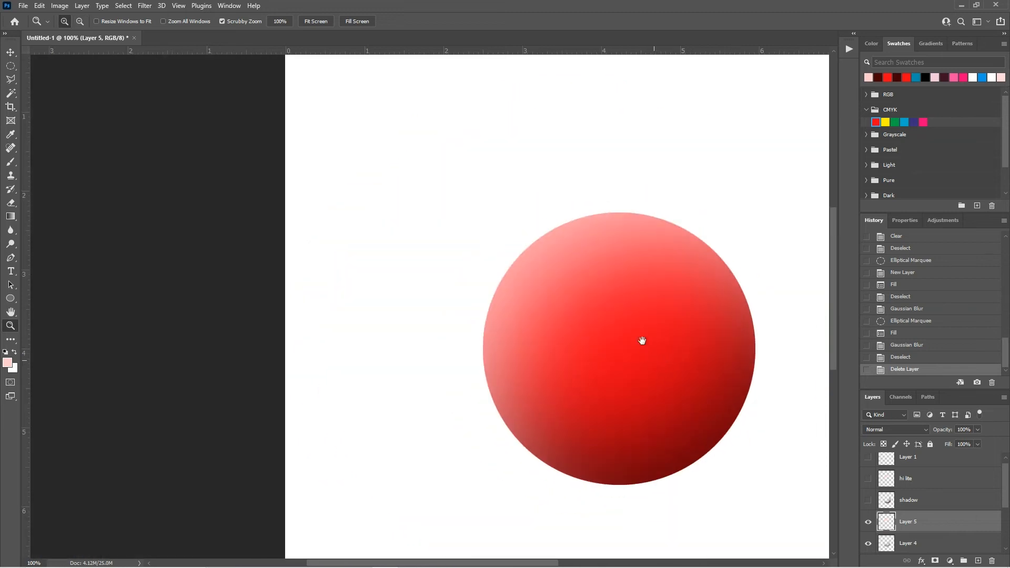
left_click_drag(642, 341, 543, 273)
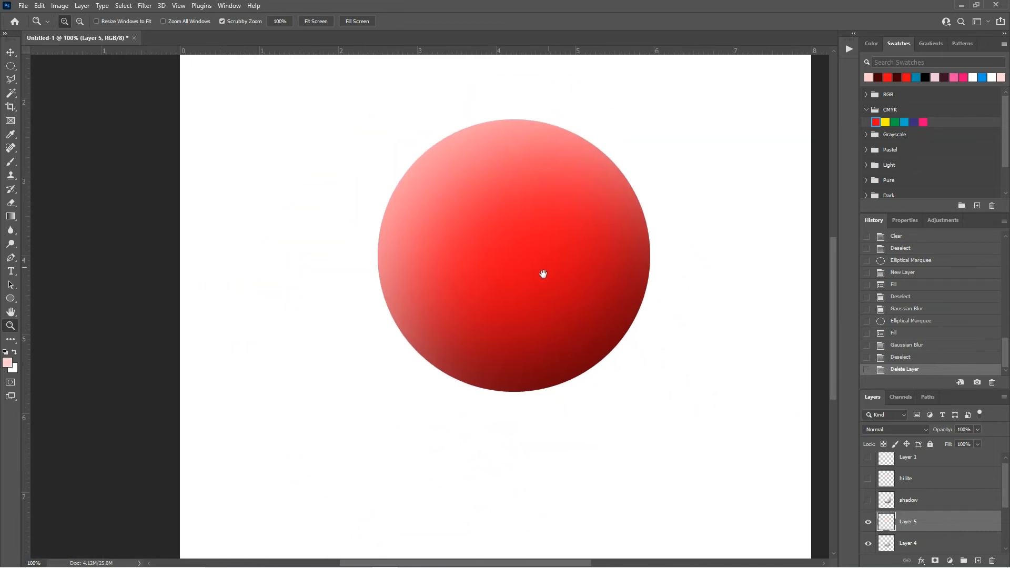
left_click(11, 66)
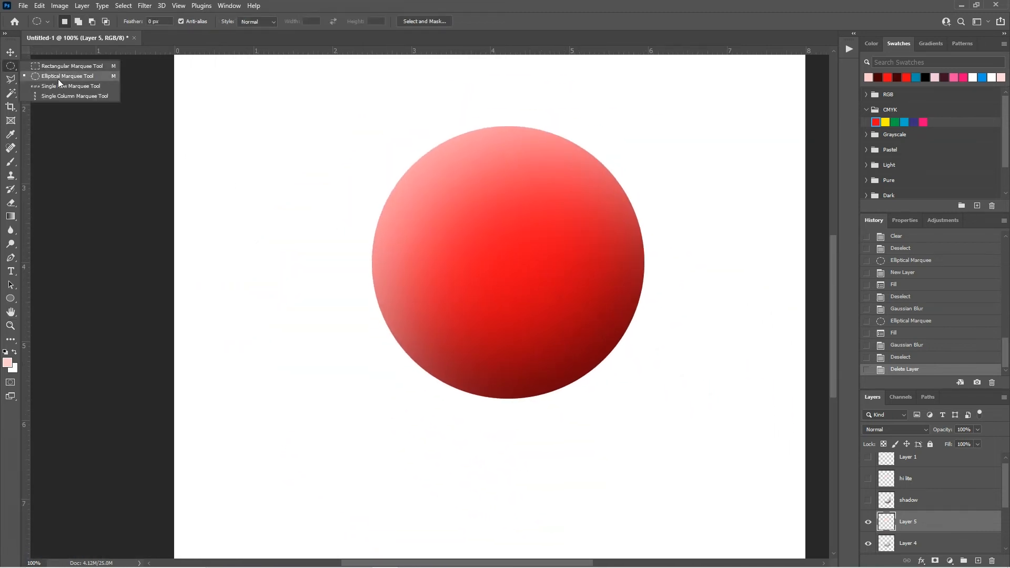
left_click(58, 77)
left_click_drag(396, 365, 661, 432)
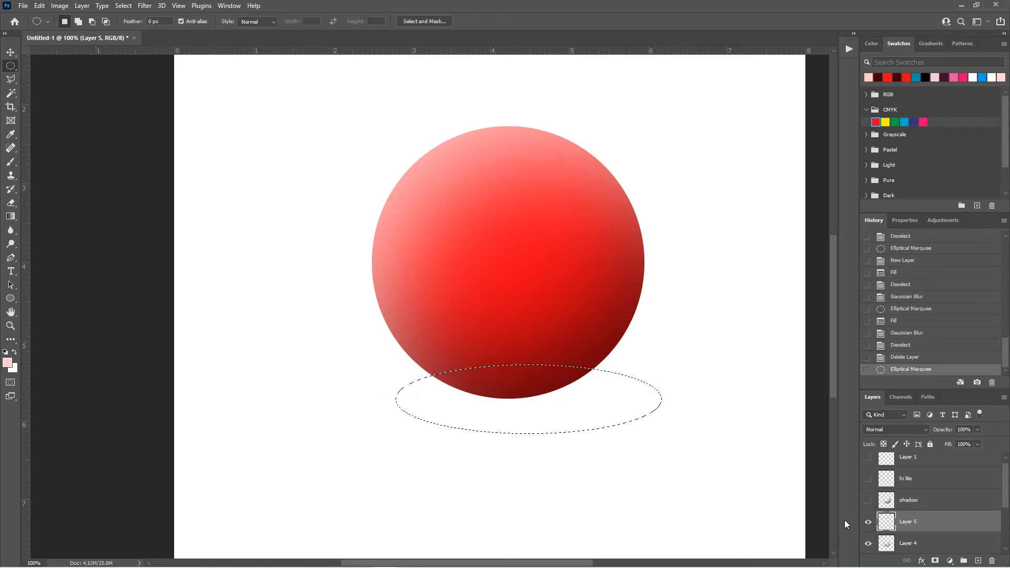
Add a new layer above the shadow layer and fill the flat elliptical selection with the default black foreground color.
left_click(936, 507)
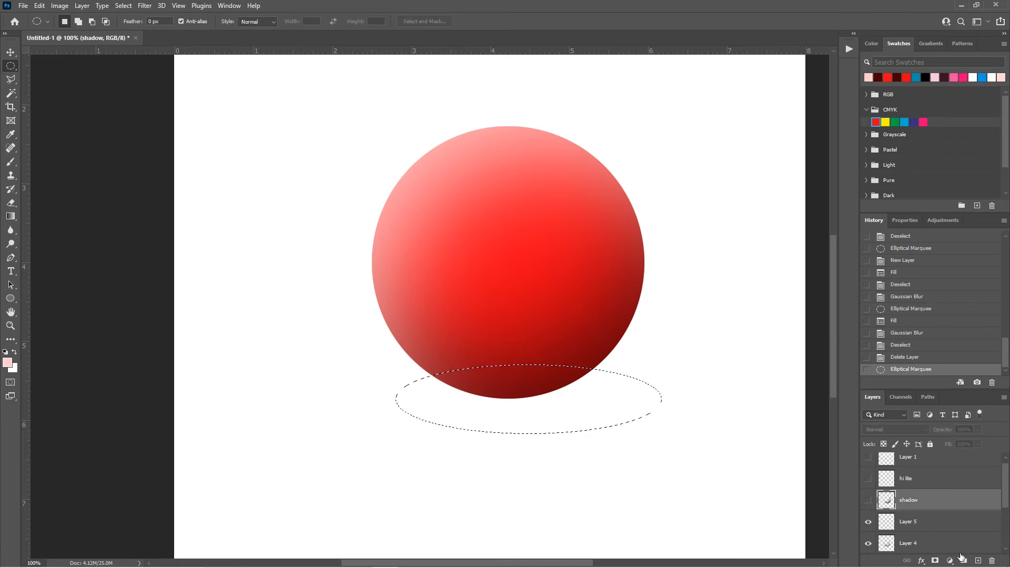
left_click(977, 561)
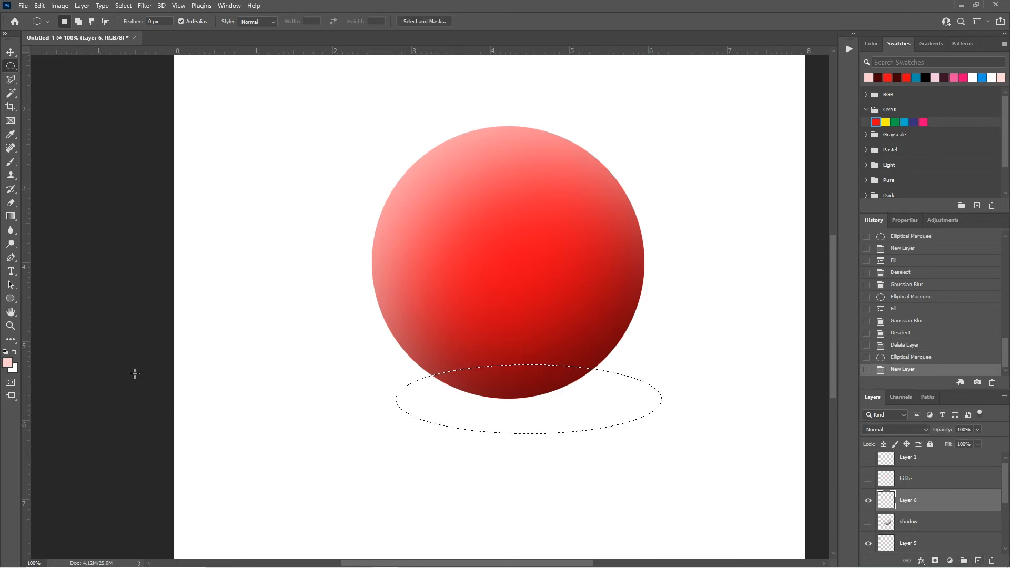
left_click(5, 352)
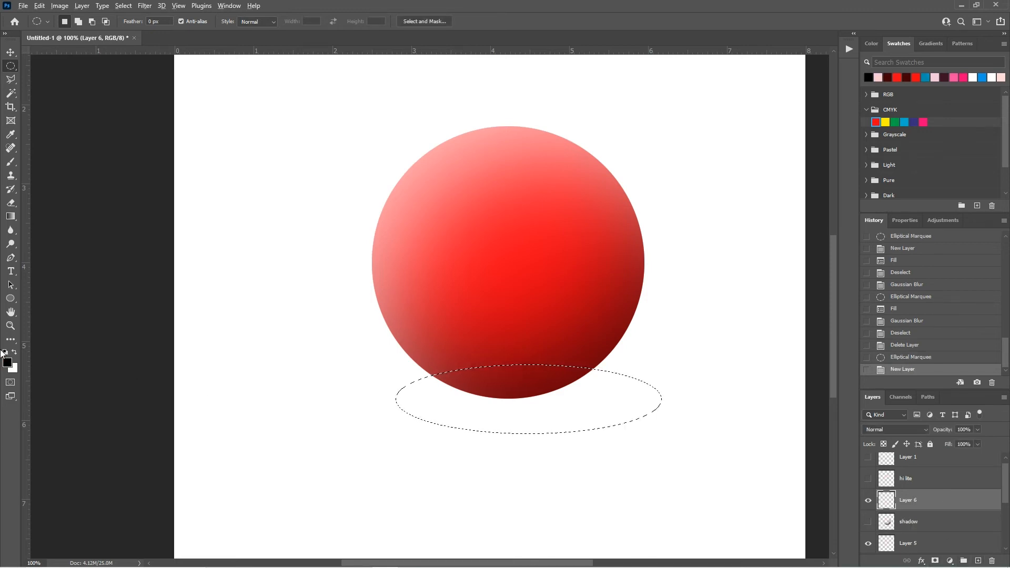
key("alt+BackSpace")
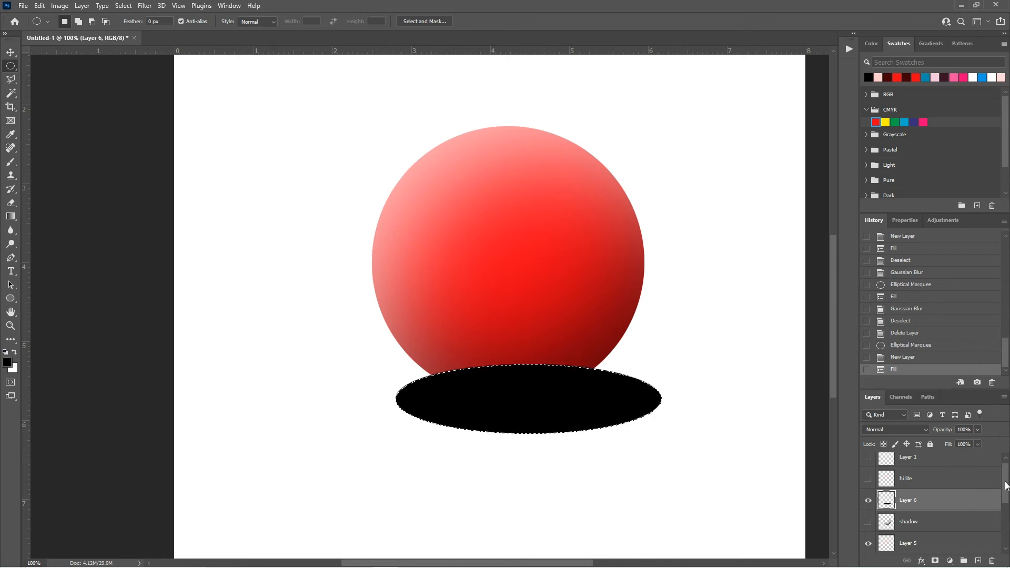
Reorder Layer 6 so that it sits directly below Layer 3, placing the black ellipse behind the red ball.
scroll(1006, 486, "down", 2)
left_click_drag(940, 463, 939, 538)
left_click_drag(1006, 497, 1005, 518)
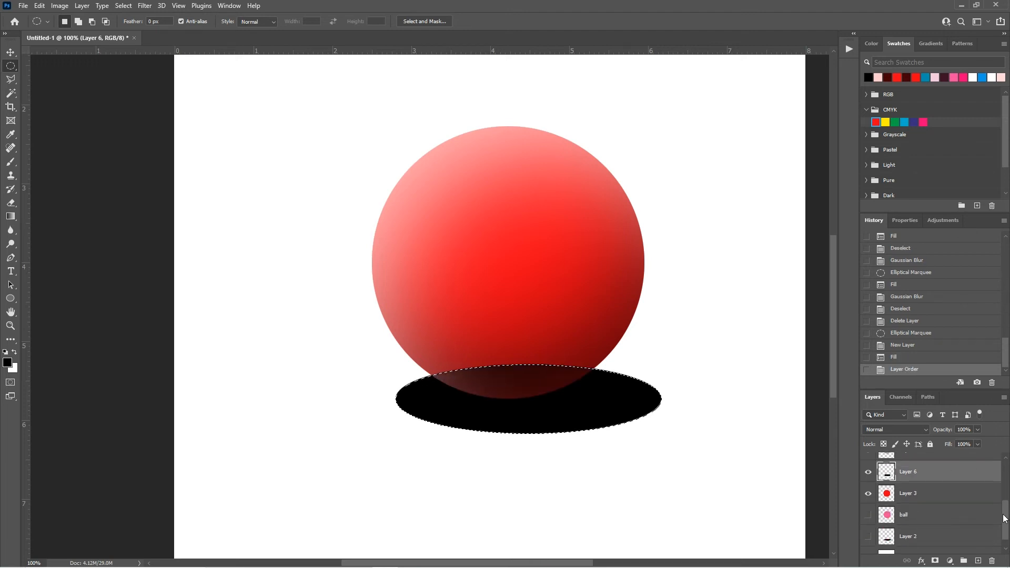
left_click_drag(931, 483, 873, 502)
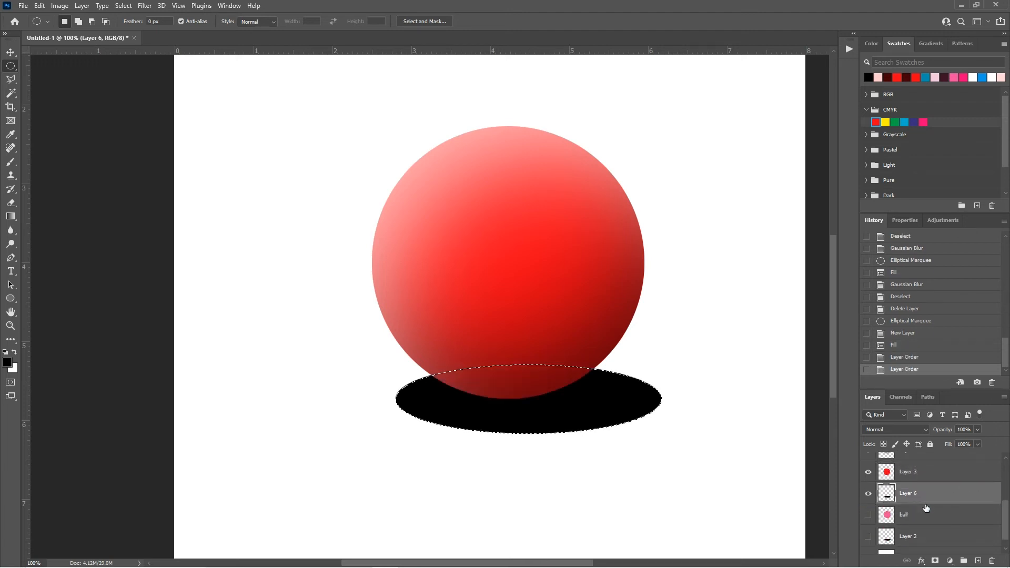
Try a Gaussian Blur on the black ellipse with its selection still active, and revert to the state before the blur.
key("z")
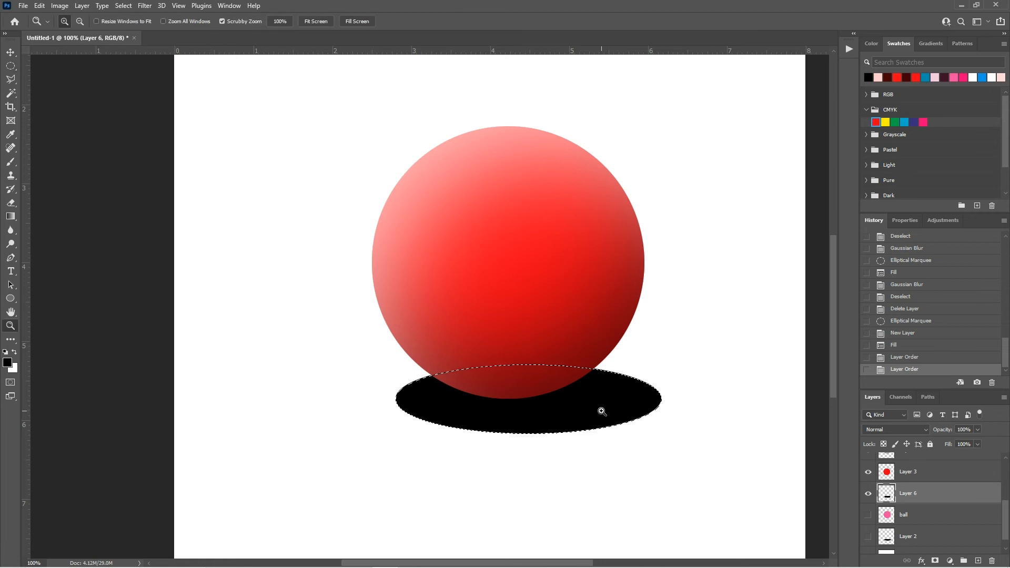
left_click(602, 411)
left_click_drag(601, 411, 654, 382)
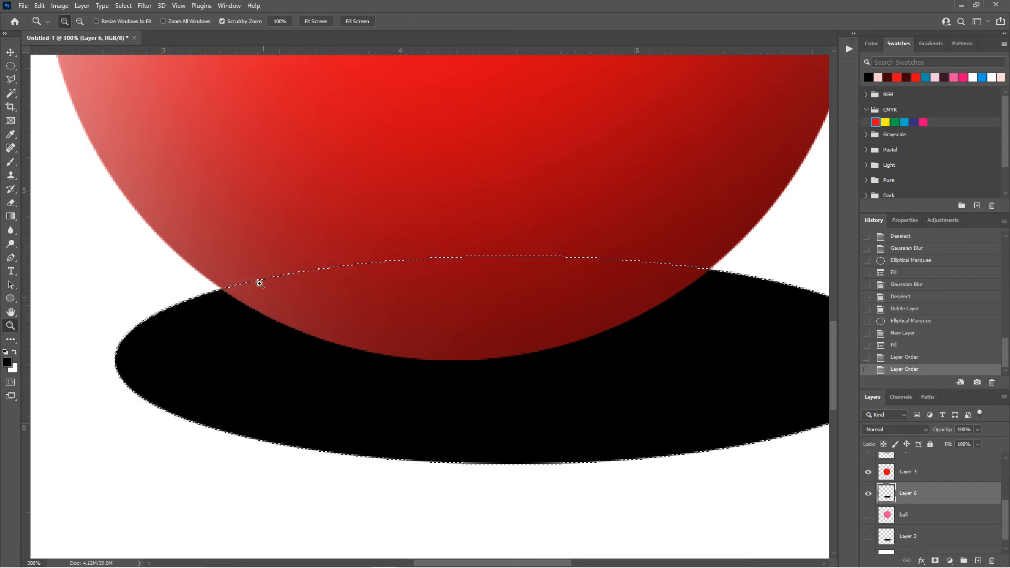
left_click(143, 6)
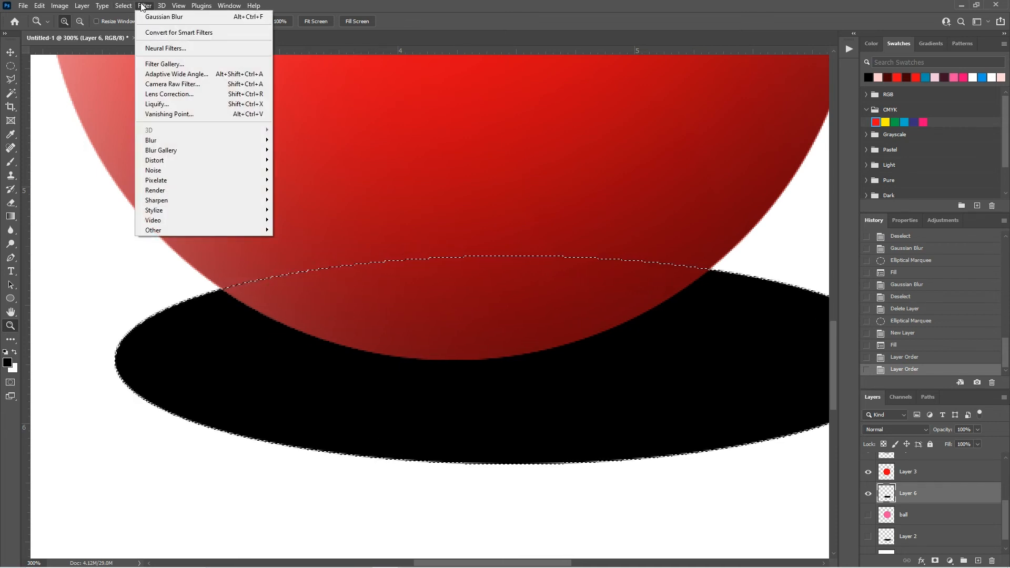
mouse_move(165, 140)
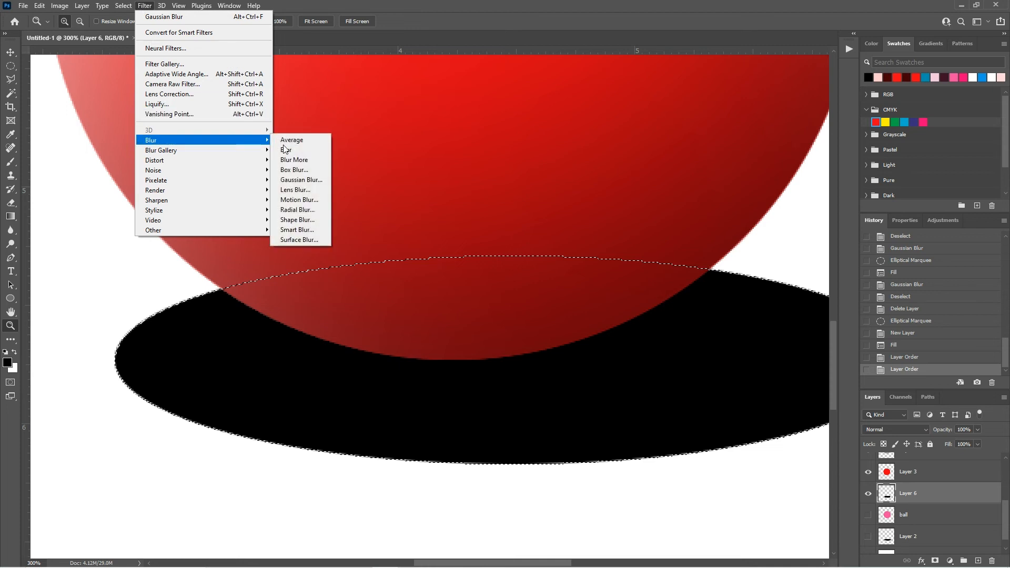
left_click(289, 180)
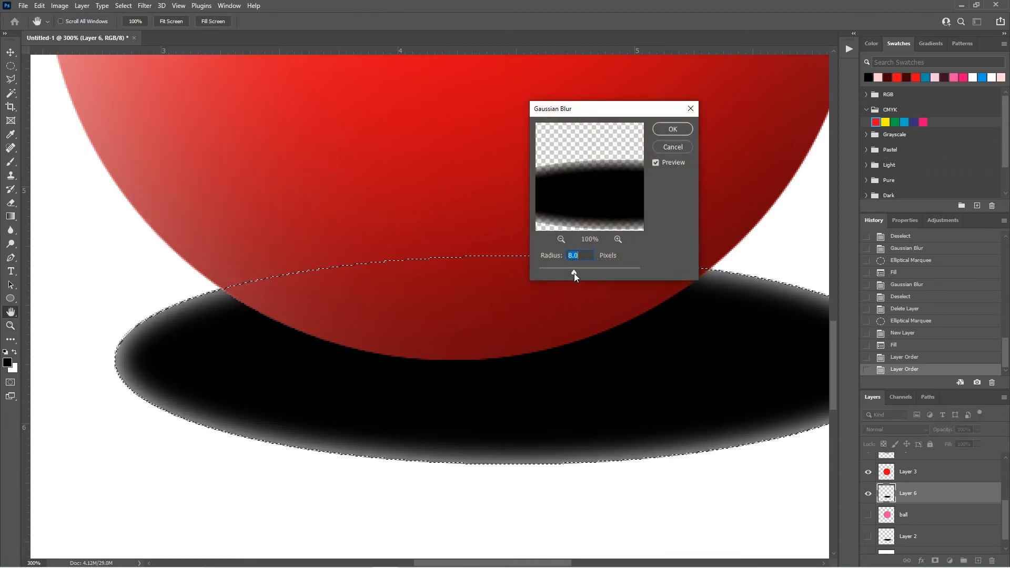
left_click_drag(573, 273, 579, 272)
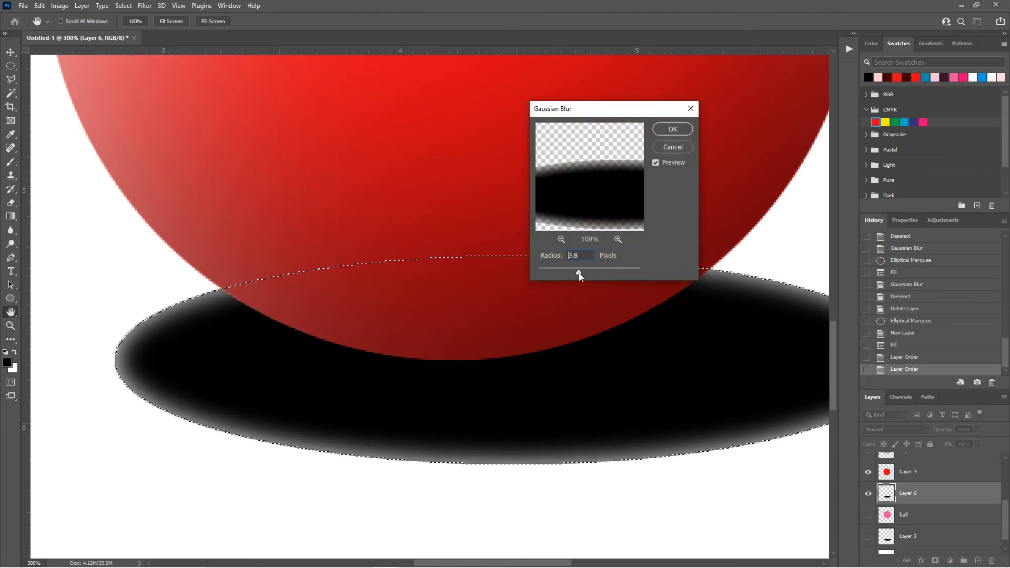
left_click(660, 129)
key("z")
key("ctrl+d")
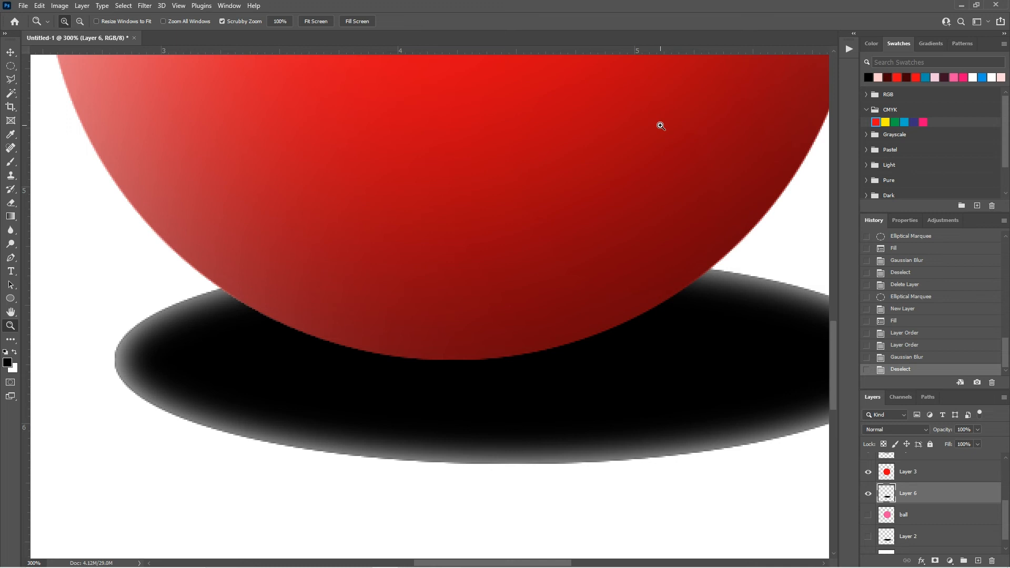
left_click(898, 357)
left_click(903, 346)
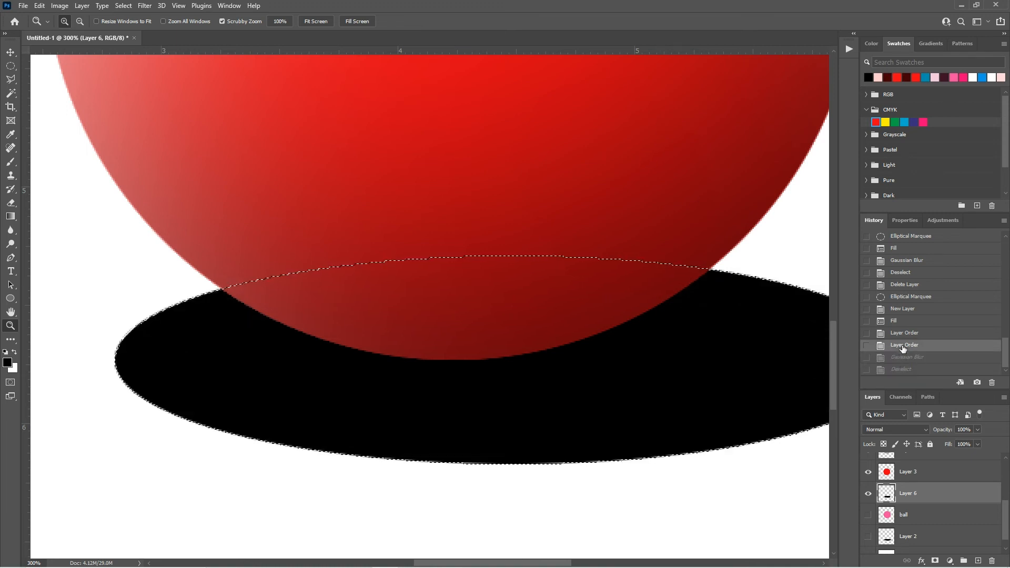
Deselect the black ellipse and apply a Gaussian Blur with a radius of 8 pixels to Layer 6.
key("ctrl+d")
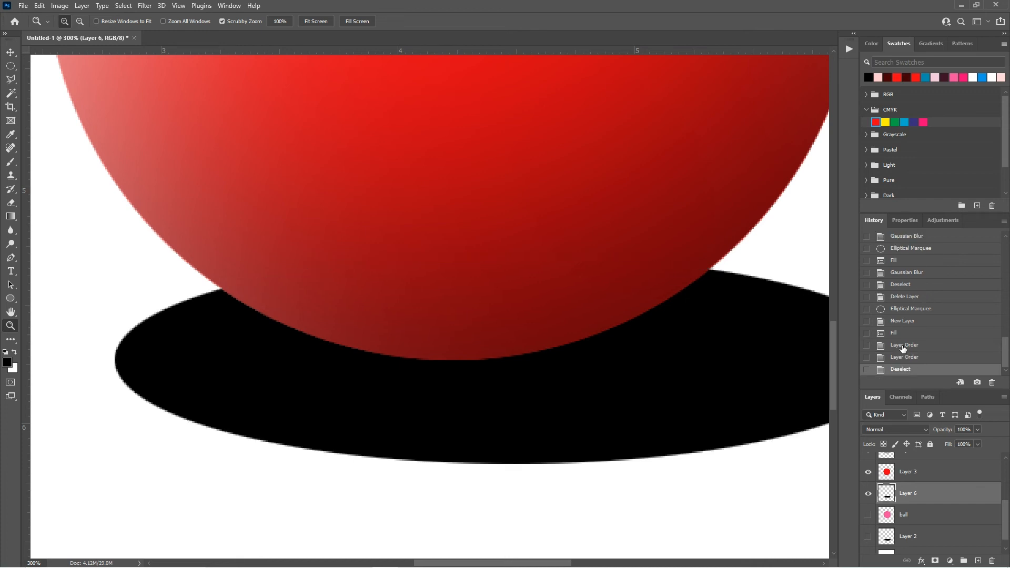
left_click(145, 6)
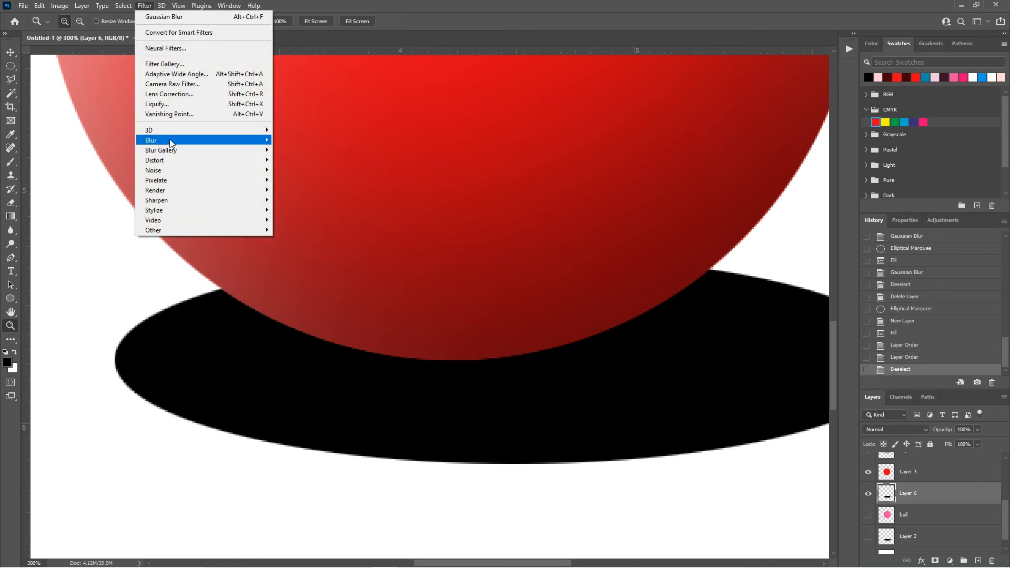
mouse_move(170, 142)
left_click(302, 183)
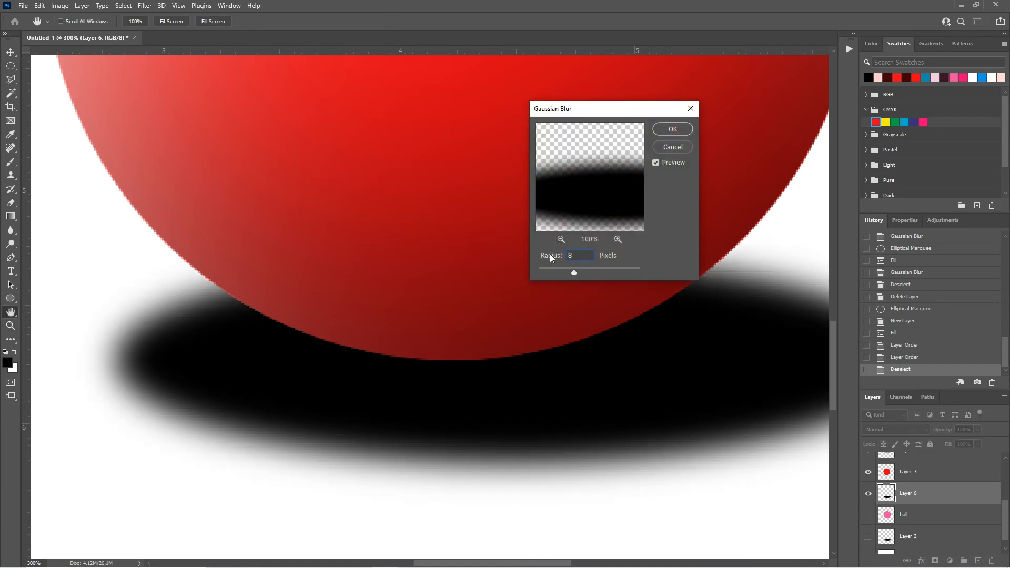
key("Return")
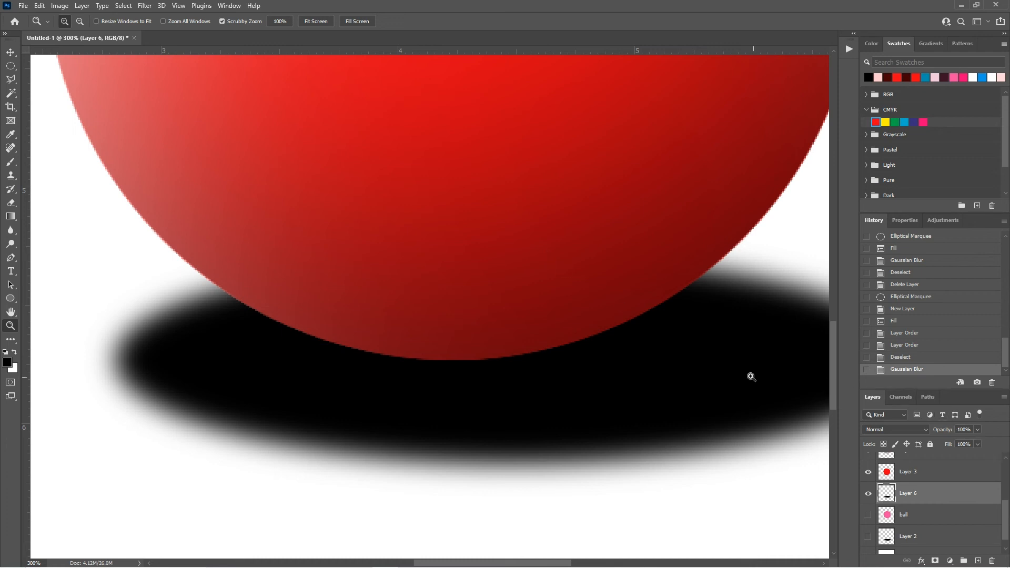
Select a rectangle across the lower part of the Background layer, fill it with the recent blue swatch, and deselect.
left_click(674, 333, "alt")
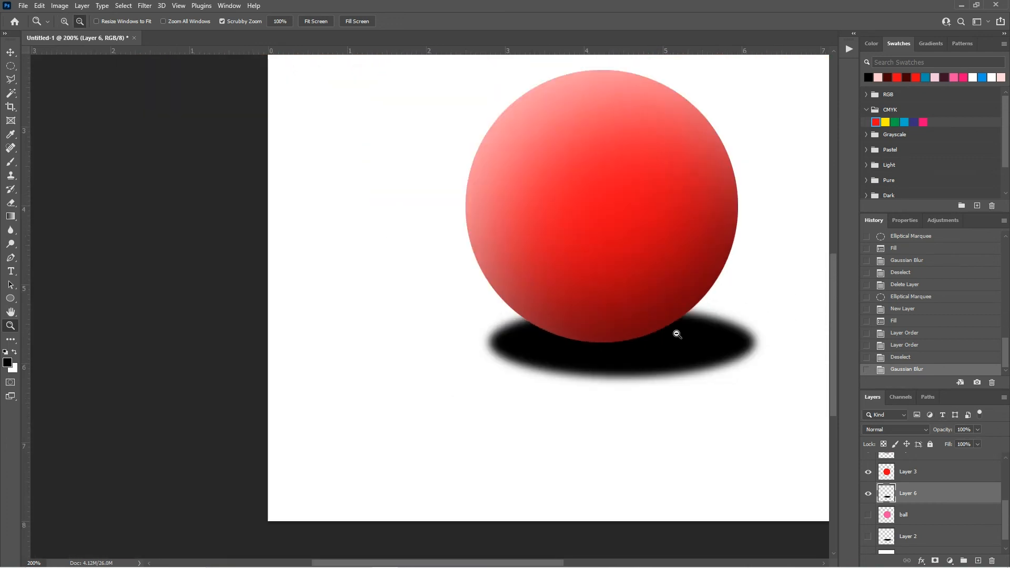
left_click(563, 266, "alt")
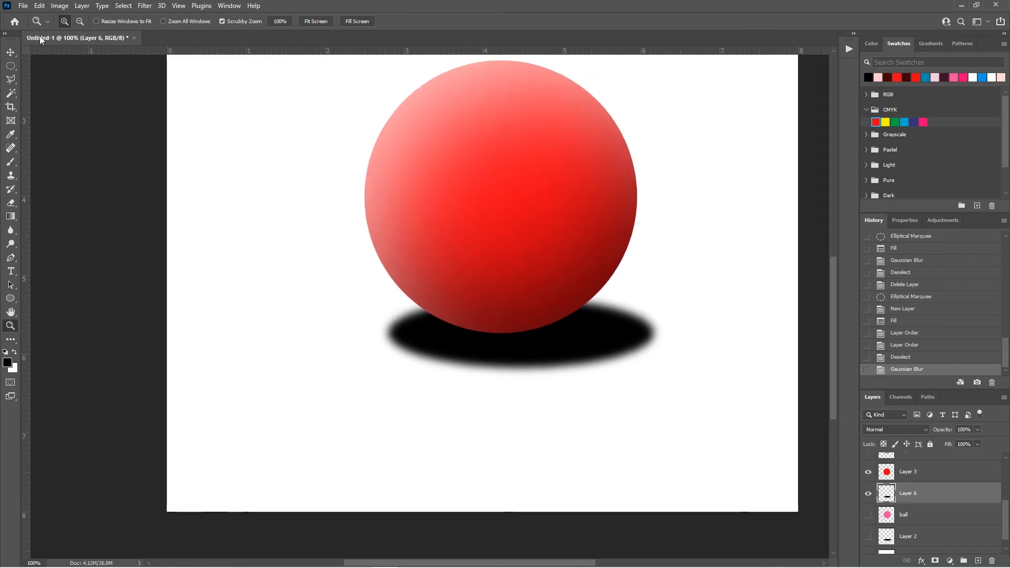
left_click_drag(10, 66, 26, 67)
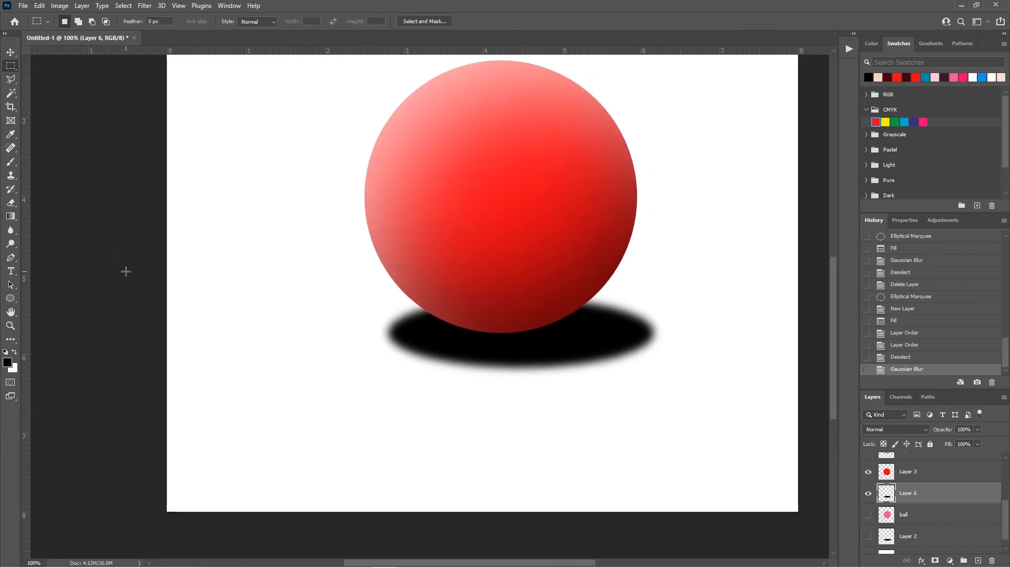
left_click_drag(126, 271, 809, 523)
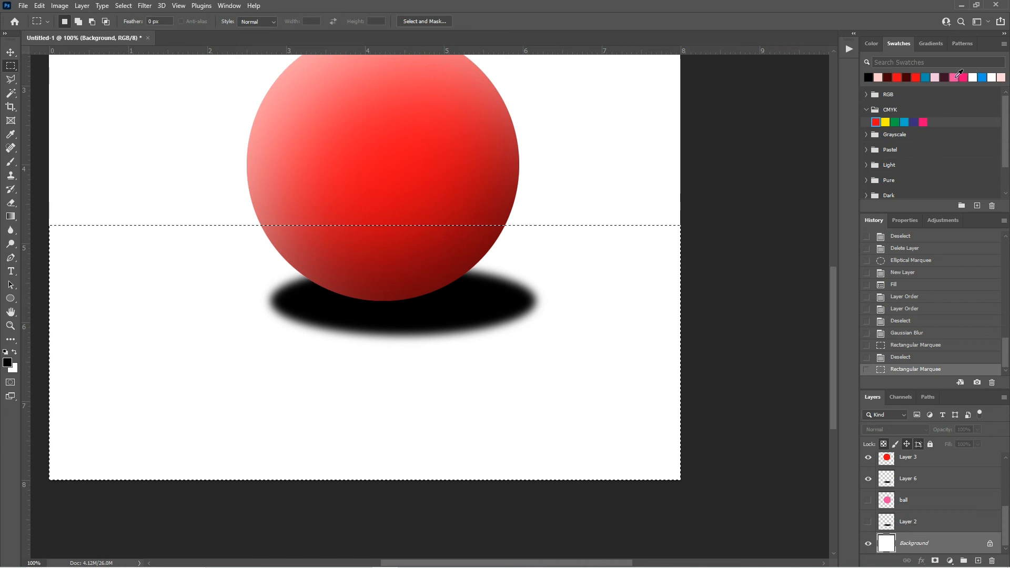
left_click(925, 77)
key("alt+BackSpace")
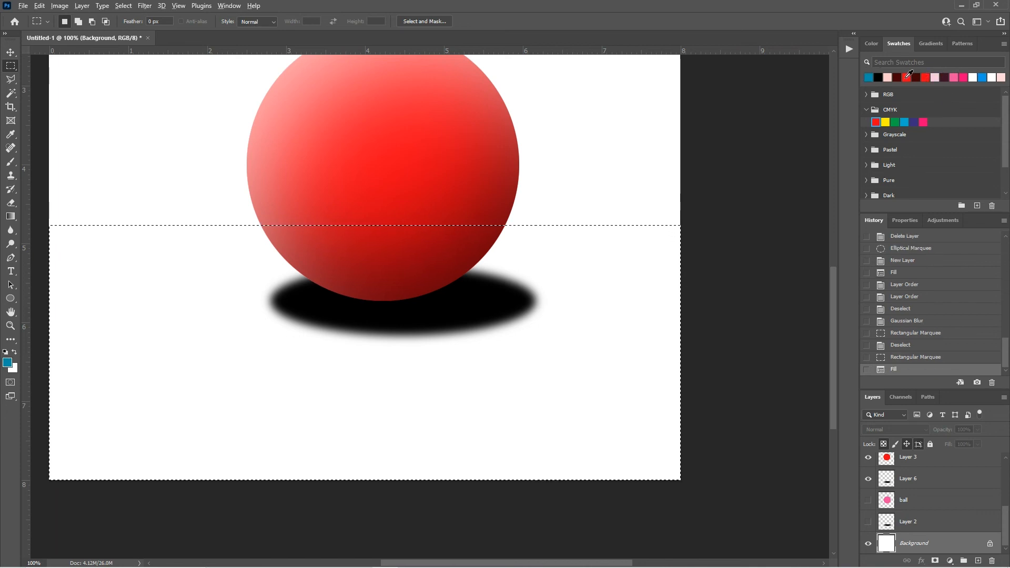
key("ctrl+d")
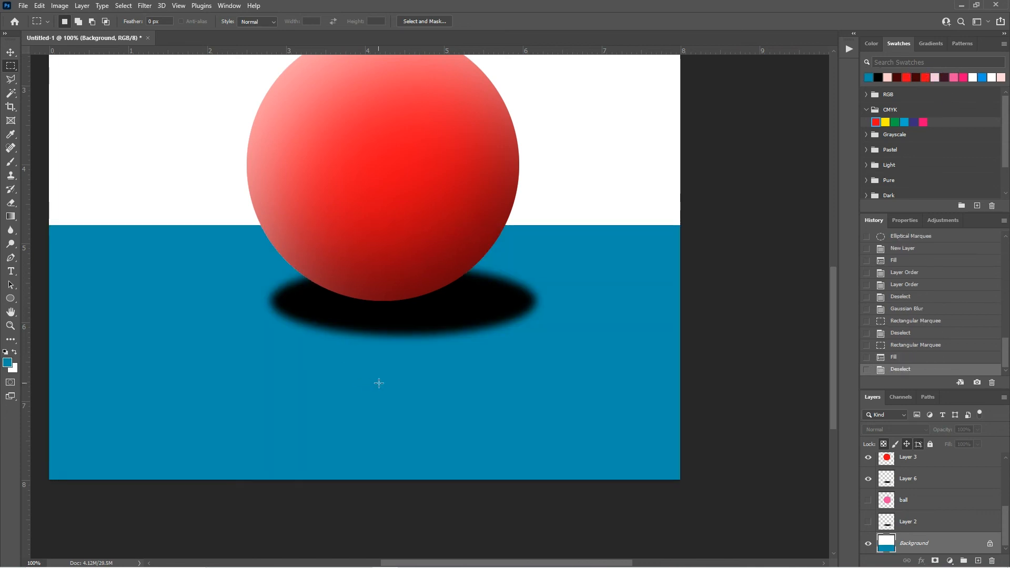
Toggle the visibility of Layer 6 off and on to compare, and set the layer's opacity to 75%.
key("z")
left_click(437, 325)
left_click_drag(421, 286, 505, 329)
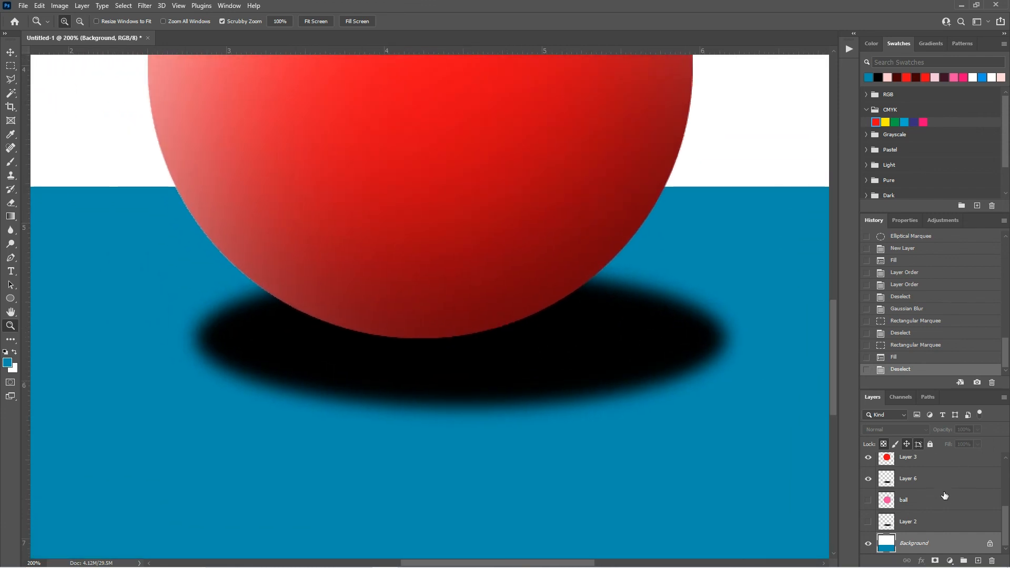
left_click(868, 479)
left_click(868, 479)
left_click(931, 479)
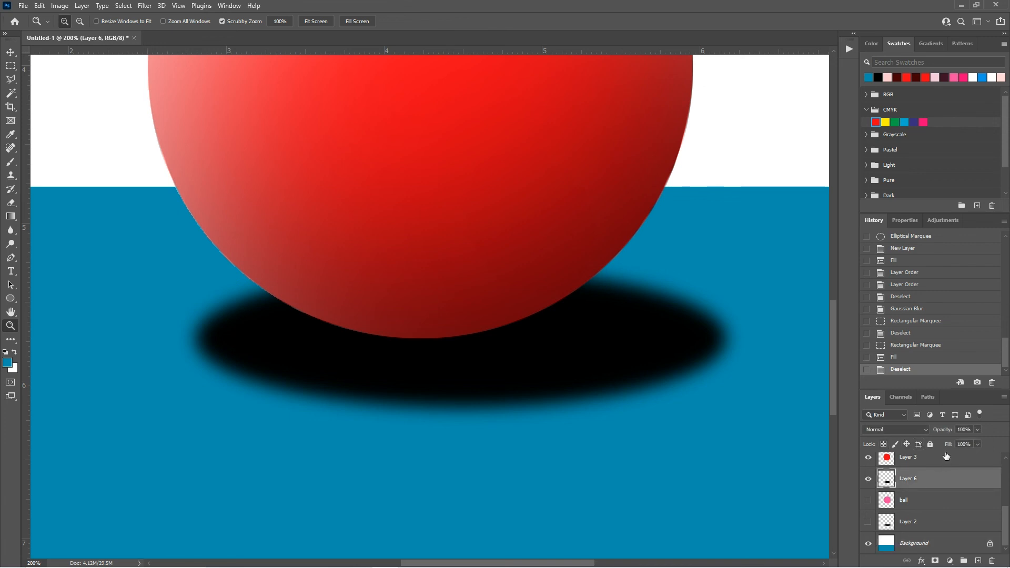
left_click(977, 429)
mouse_move(971, 443)
left_mouse_down()
mouse_move(941, 445)
mouse_move(998, 451)
mouse_move(970, 443)
left_mouse_up()
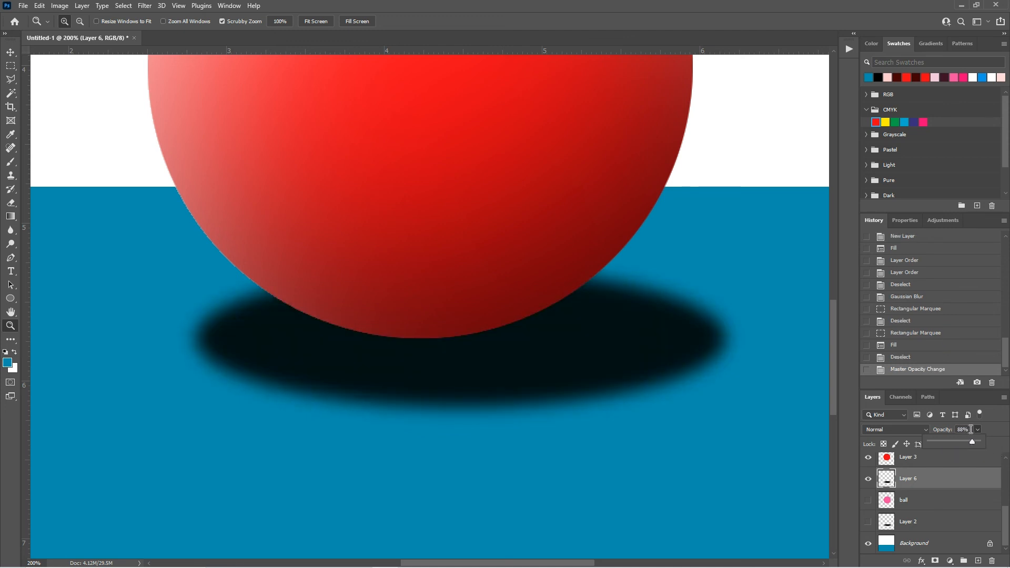
type("75")
key("Return")
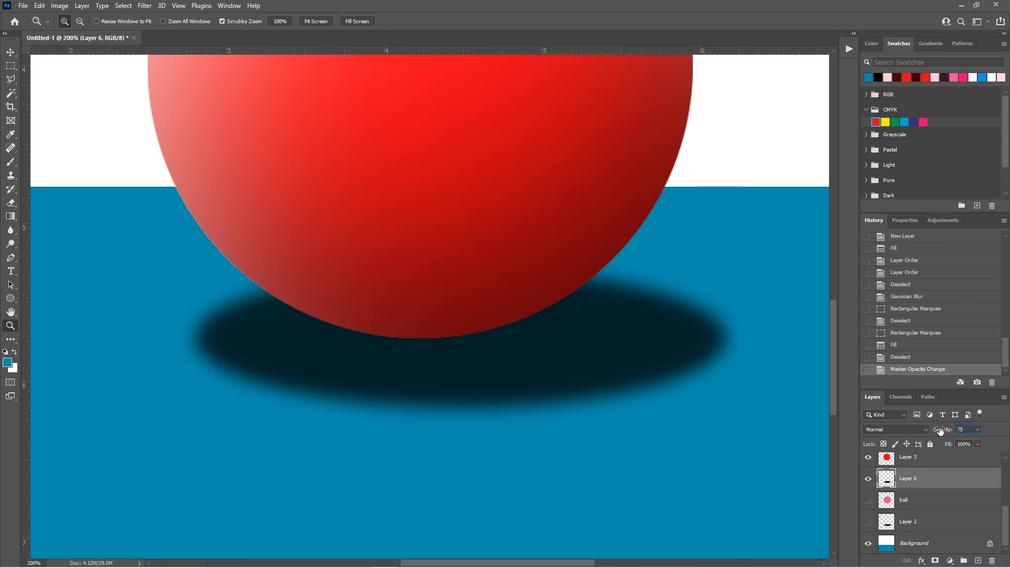
Move the shadow ellipse down away from the red ball with the Move tool, and bring it back up beneath the ball.
left_click(731, 380, "alt")
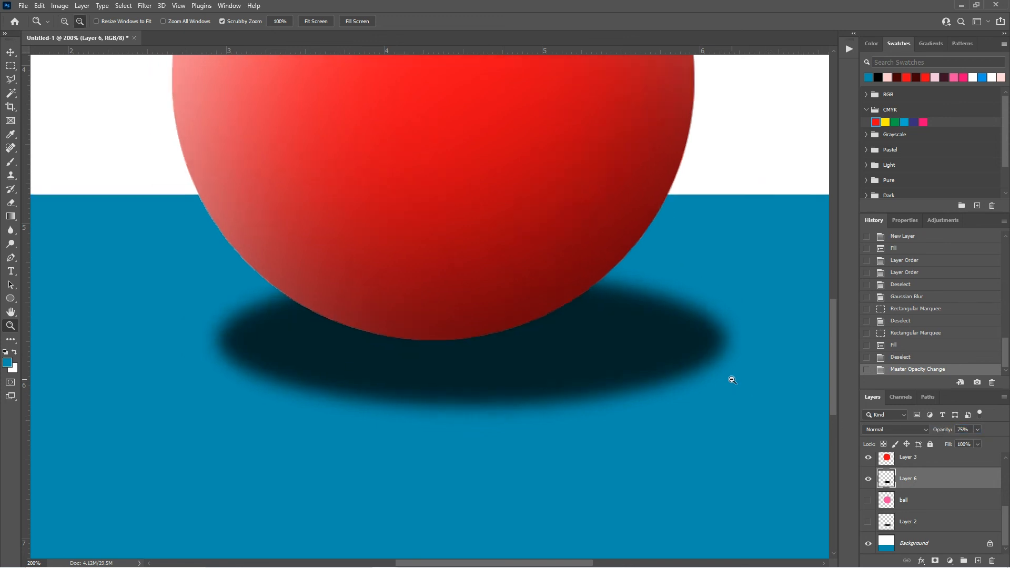
left_click(685, 387, "alt")
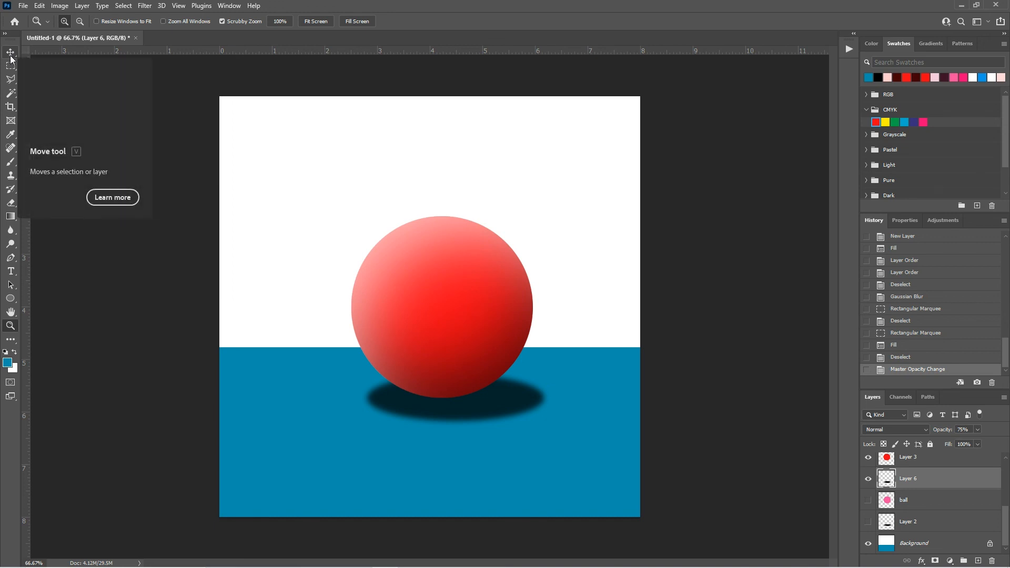
key("v")
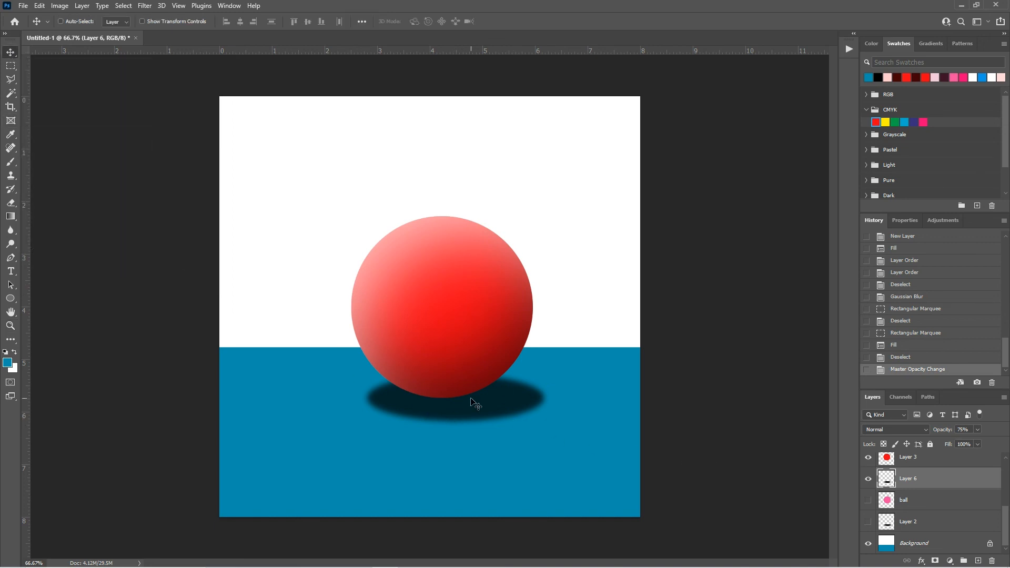
left_click_drag(460, 404, 459, 456)
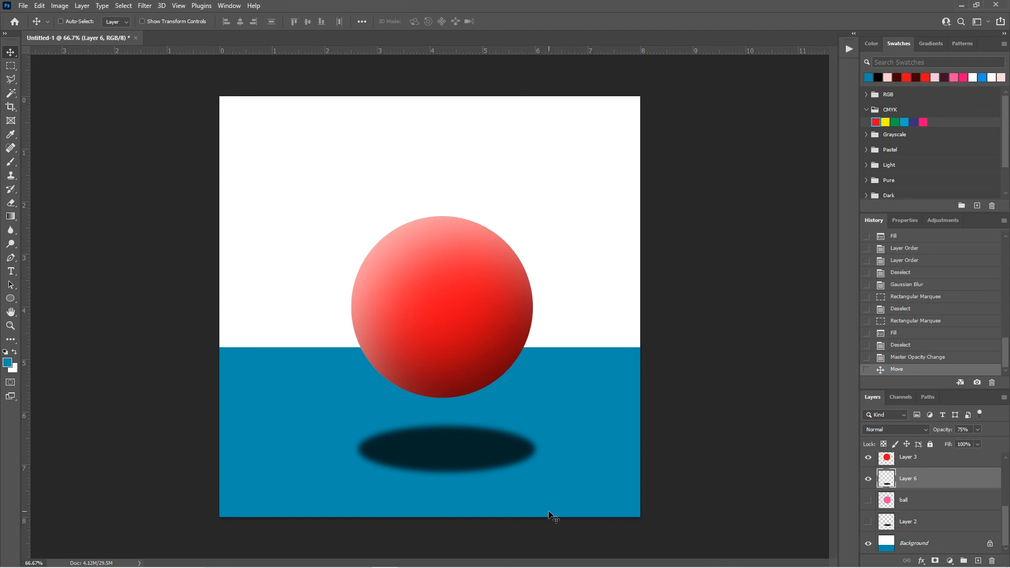
left_click_drag(465, 454, 466, 409)
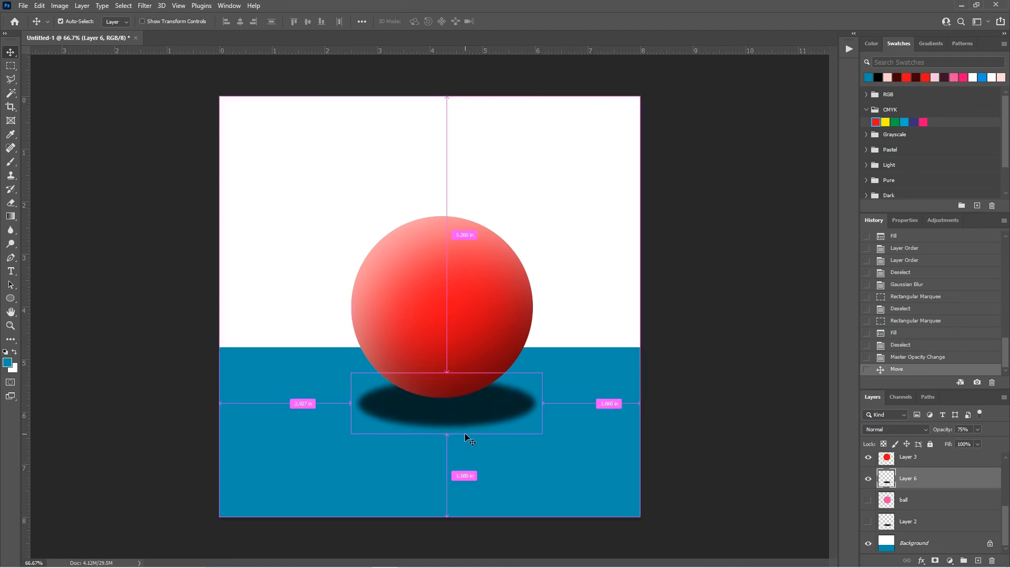
Enlarge the shadow ellipse proportionally to about 125% with Free Transform and reposition it under the ball, extending further to its right.
key("ctrl+t")
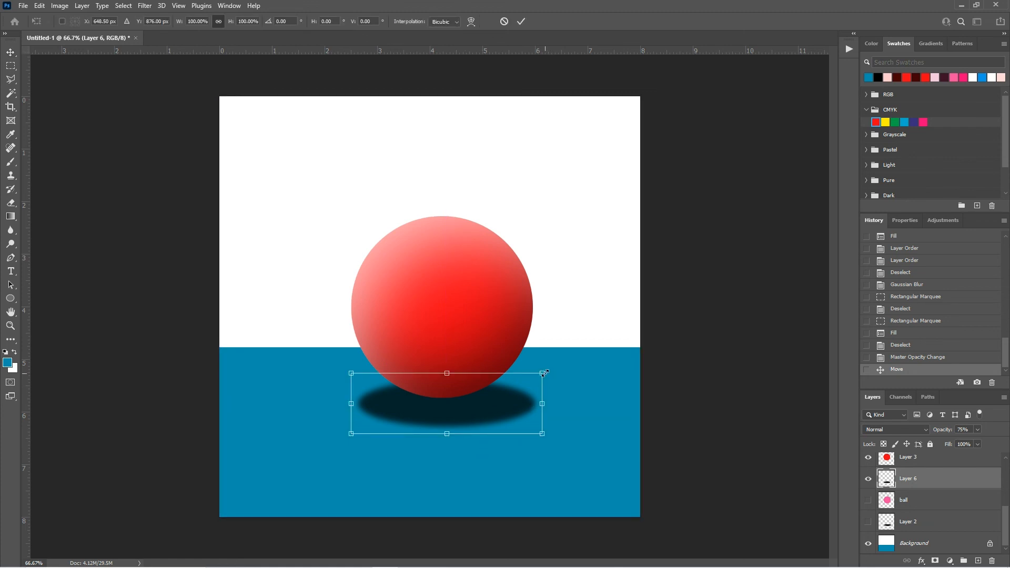
left_click_drag(543, 373, 590, 357)
left_click_drag(546, 400, 524, 409)
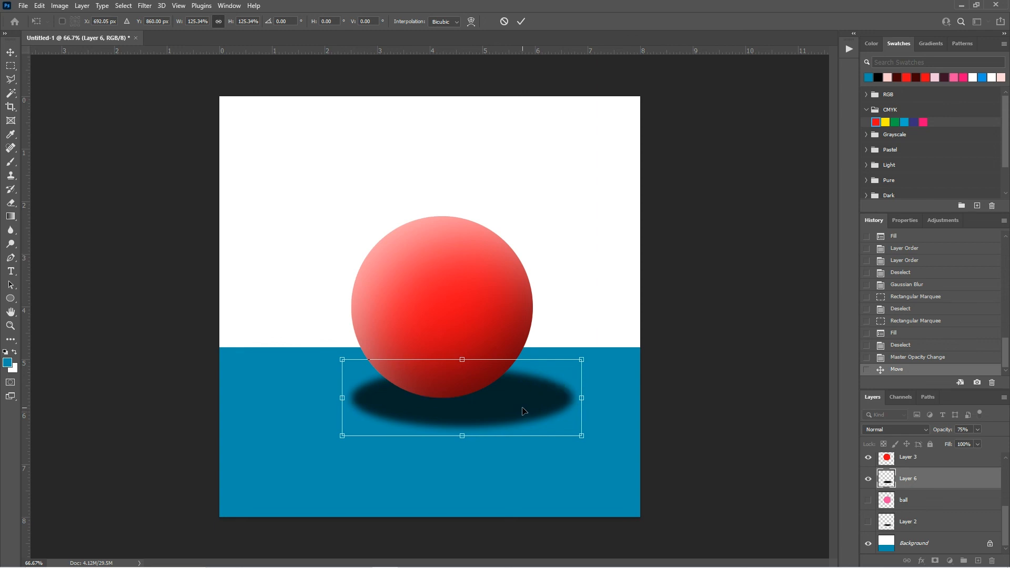
key("Return")
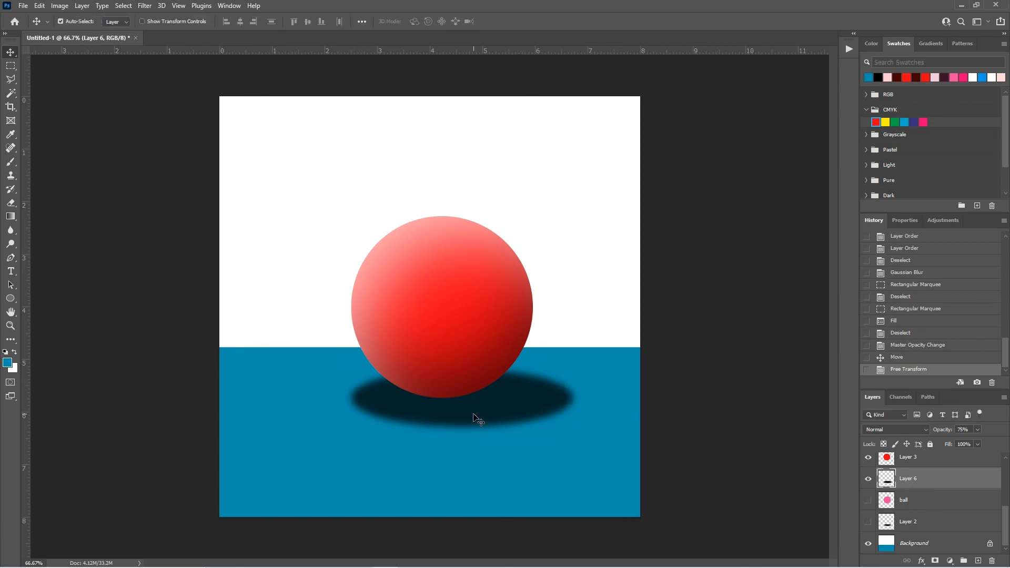
Shrink the shadow with Free Transform to about 92% width and 82% height, keeping it beneath the ball.
key("ctrl+t")
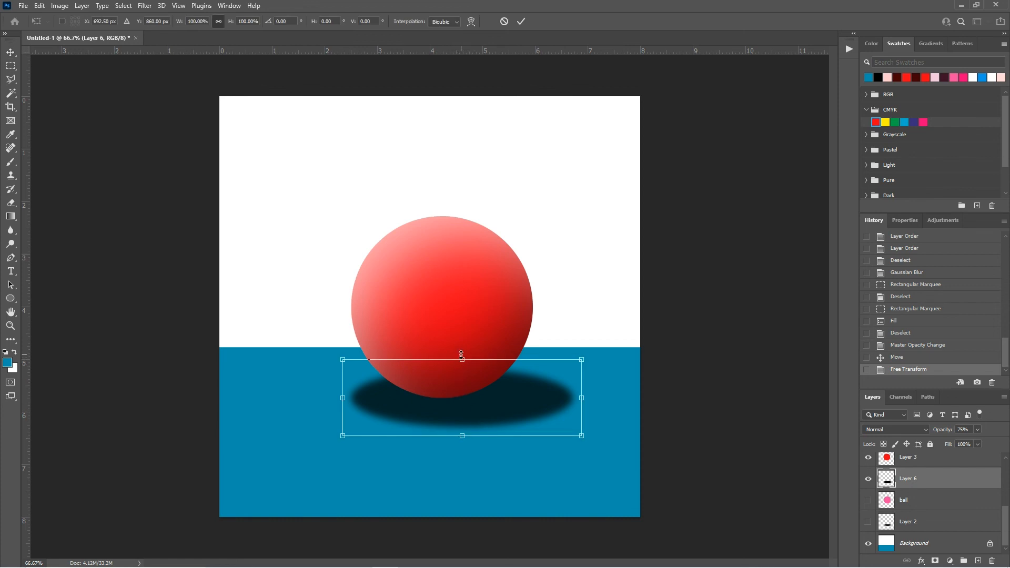
left_click_drag(464, 360, 463, 366)
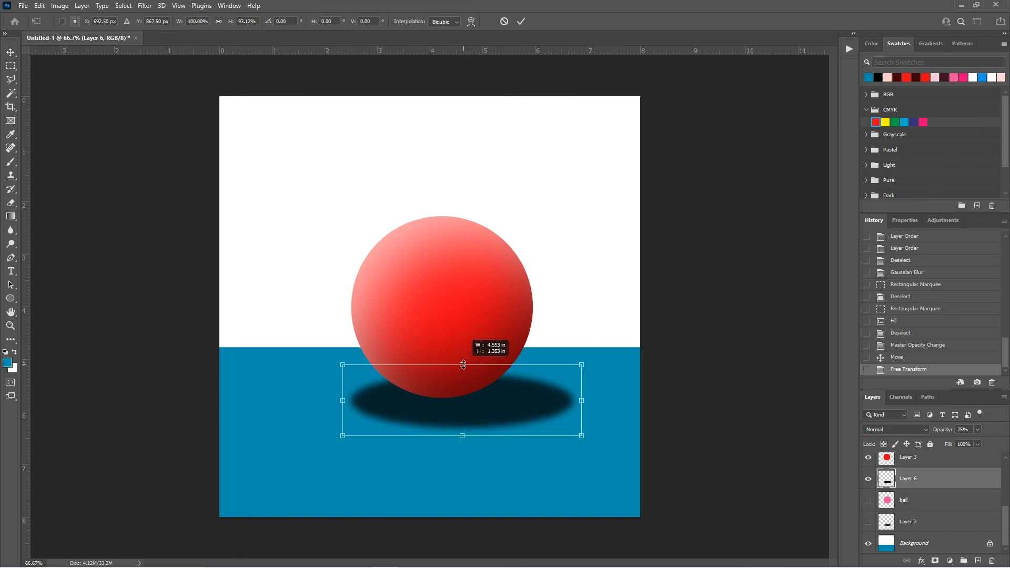
left_click_drag(581, 399, 570, 401)
left_click_drag(342, 400, 350, 400)
left_click_drag(461, 435, 461, 426)
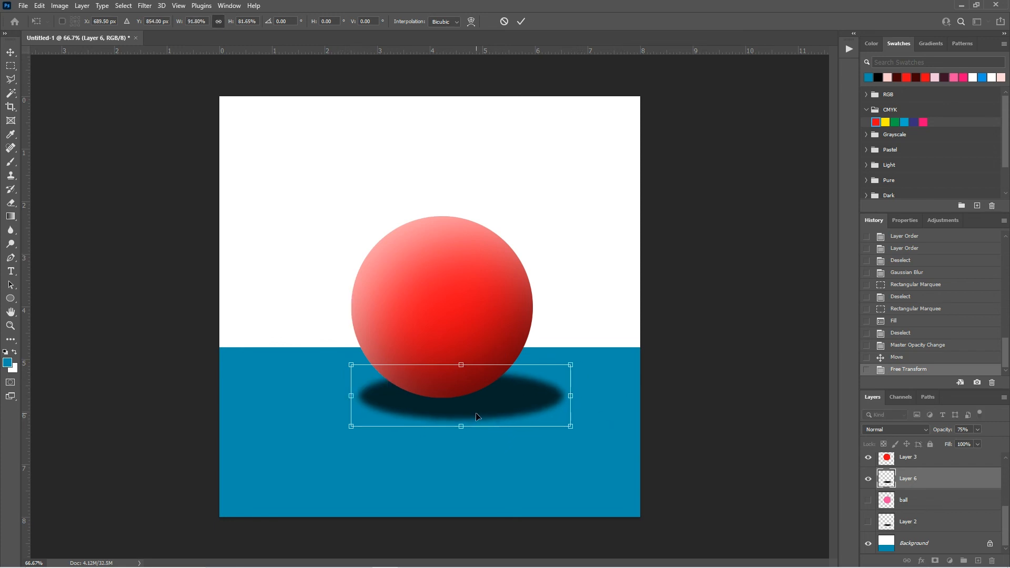
key("Return")
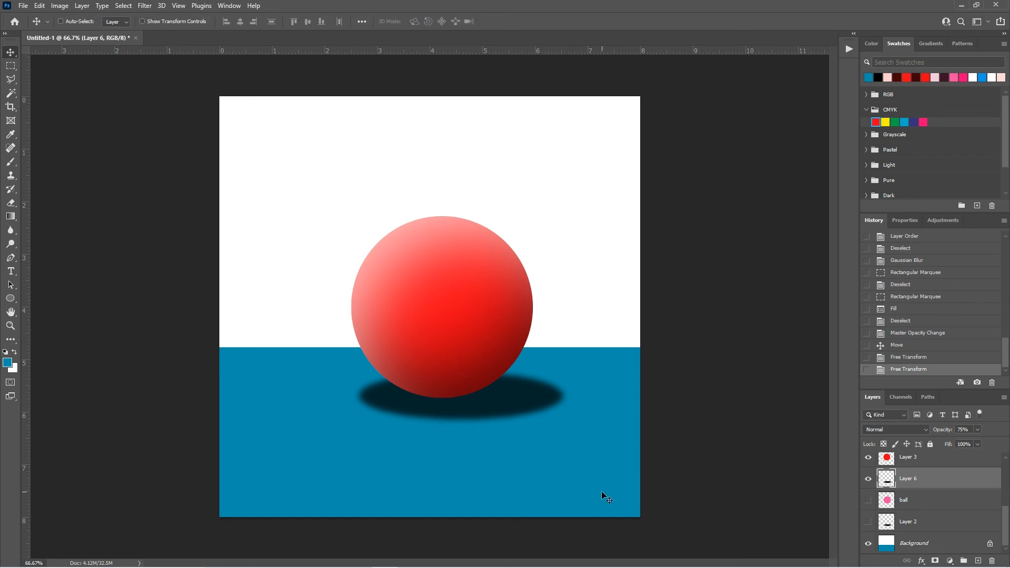